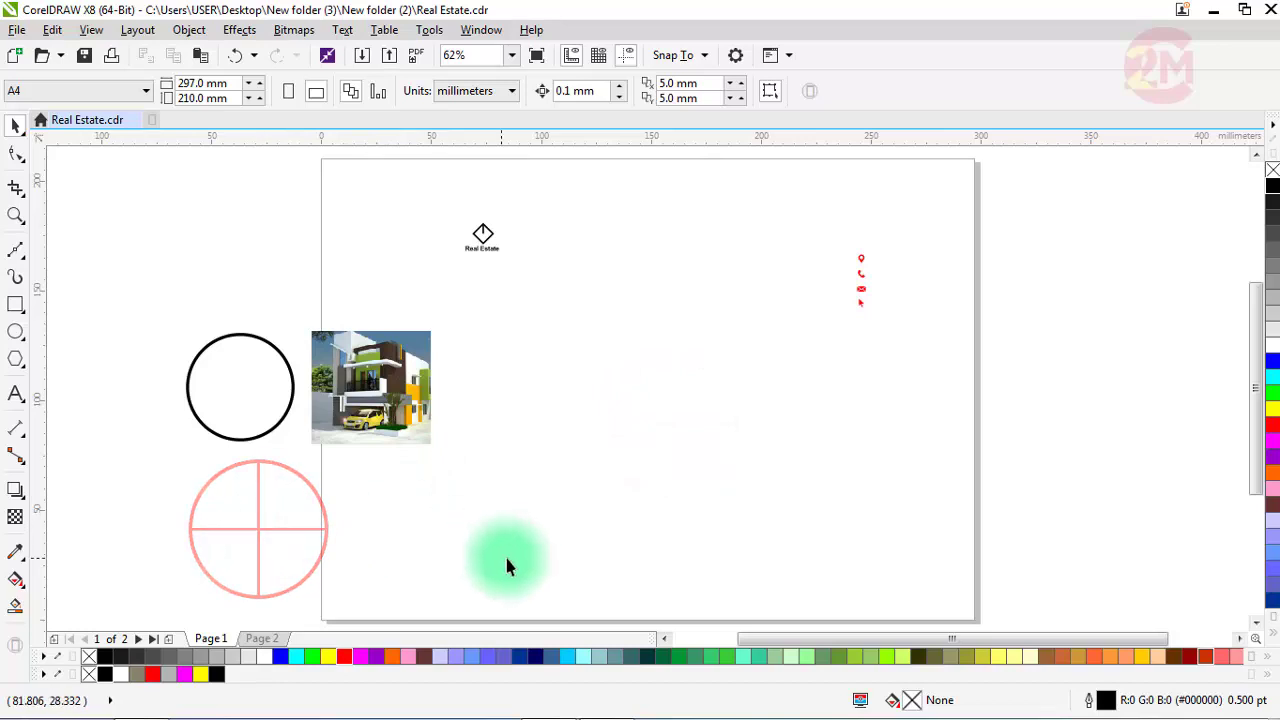
- Draw a rectangle in the middle of the page and size it to 89 × 54 mm
left_click(15, 306)
left_click_drag(544, 331, 770, 462)
left_click(229, 83)
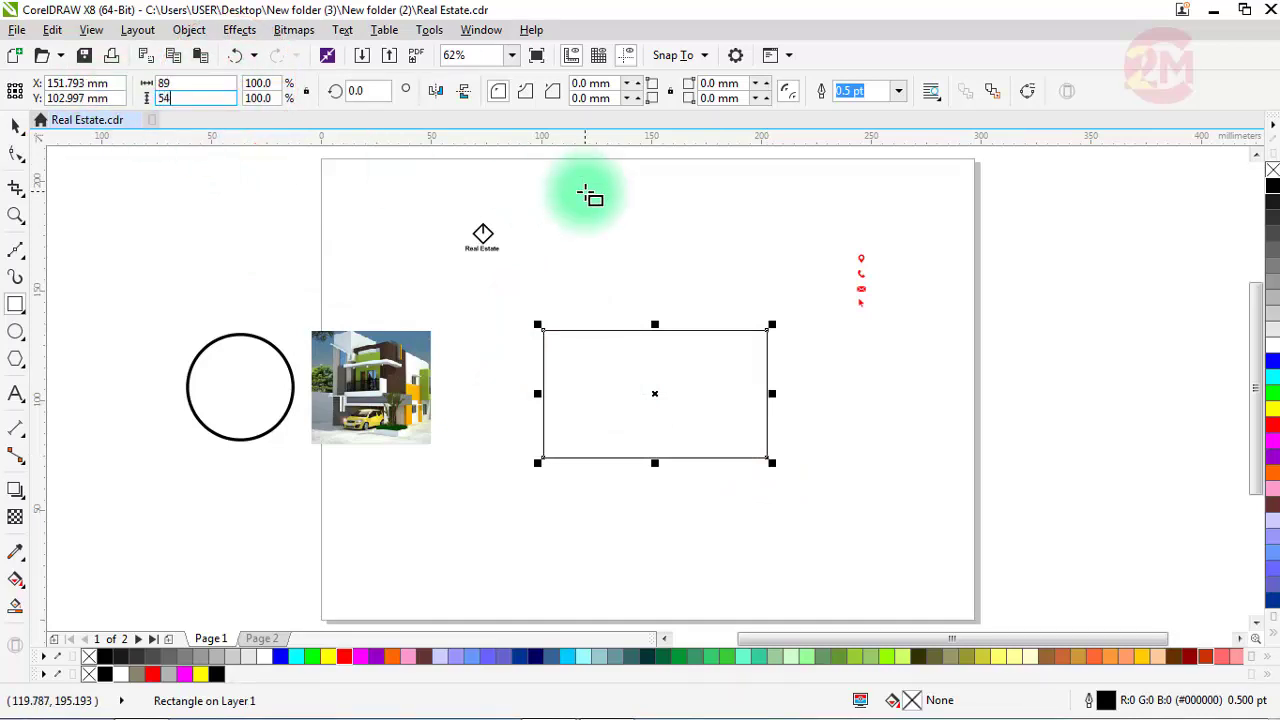
key("Return")
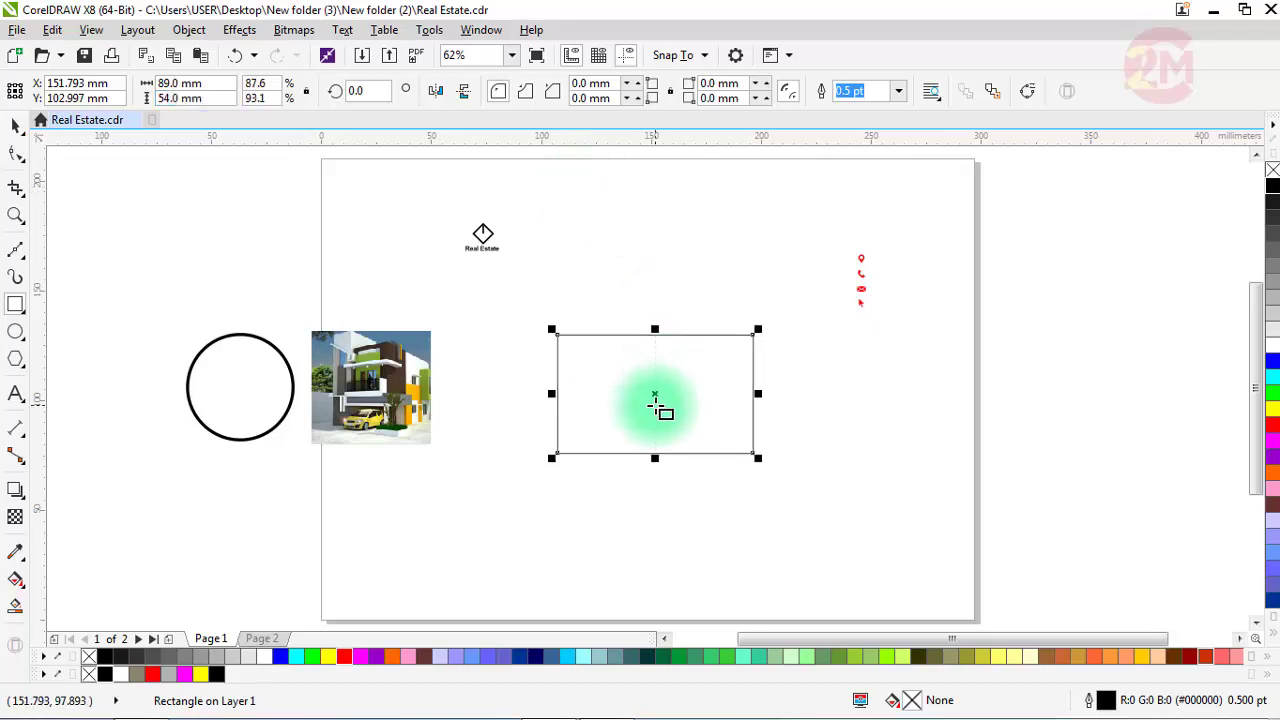
- Duplicate the 89 × 54 mm rectangle horizontally beside the original and shift the original away to widen the gap
left_click(15, 125)
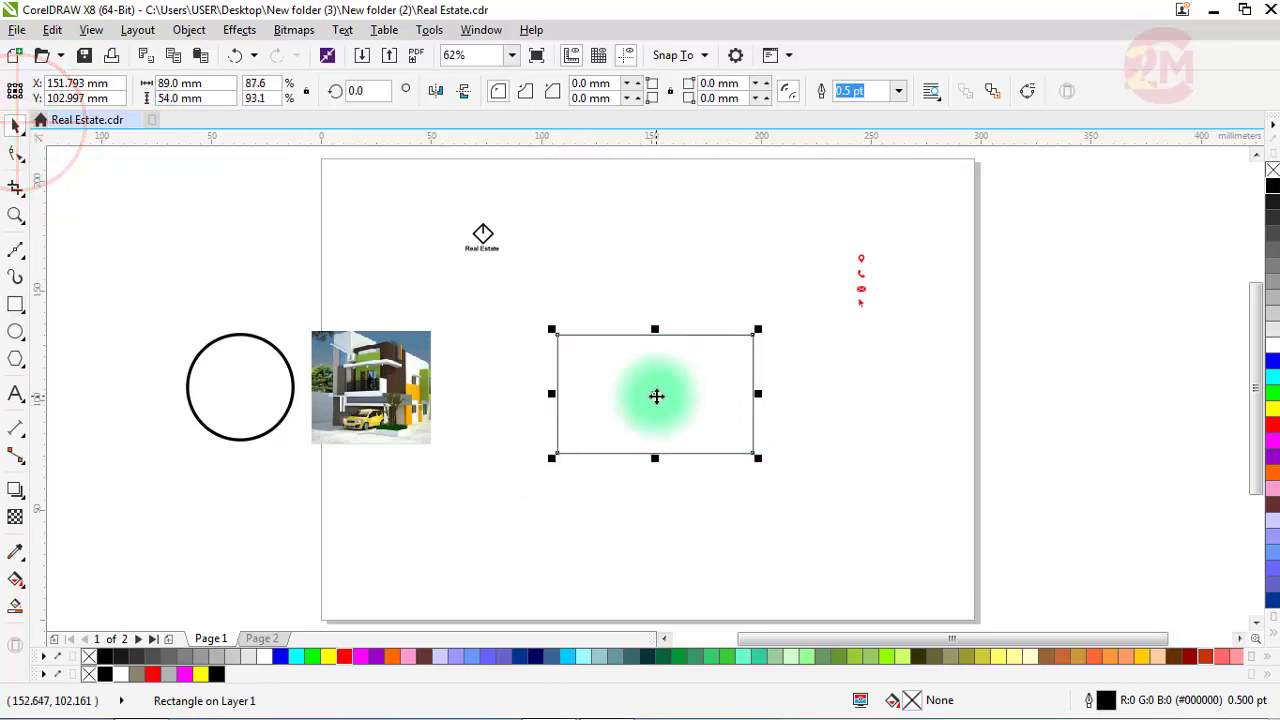
left_click_drag(654, 395, 858, 396)
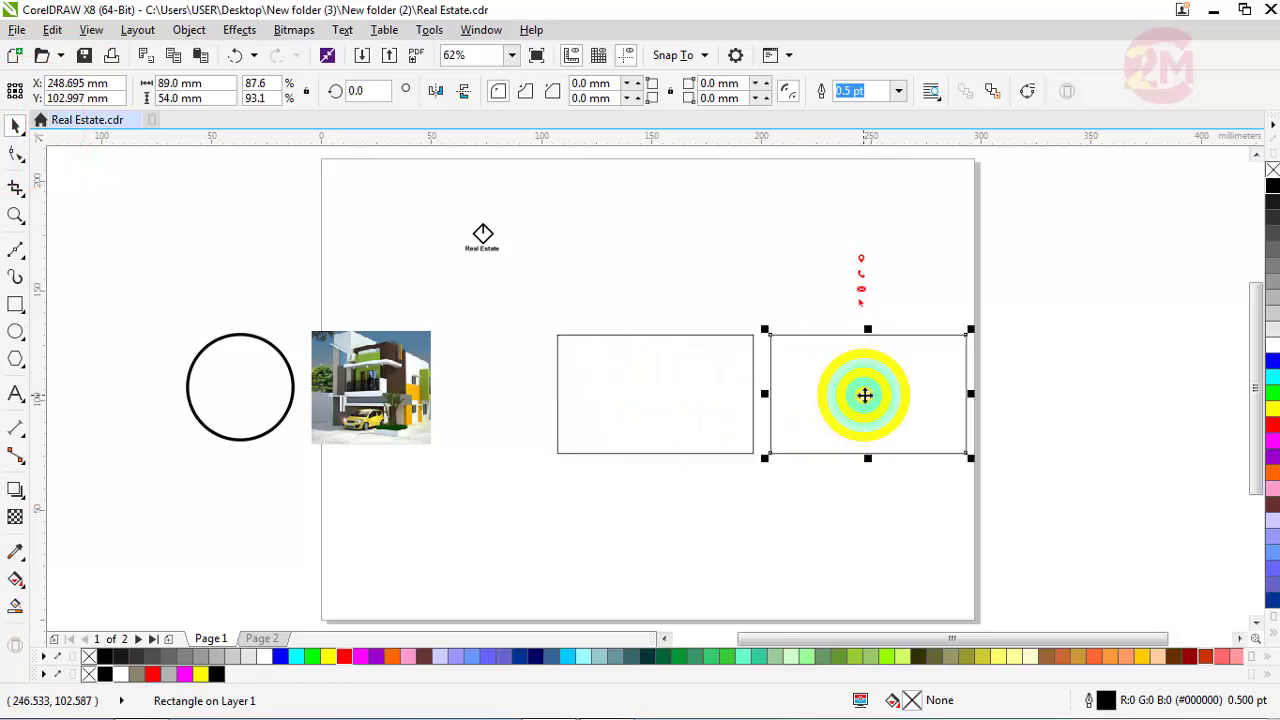
left_click_drag(707, 398, 668, 404)
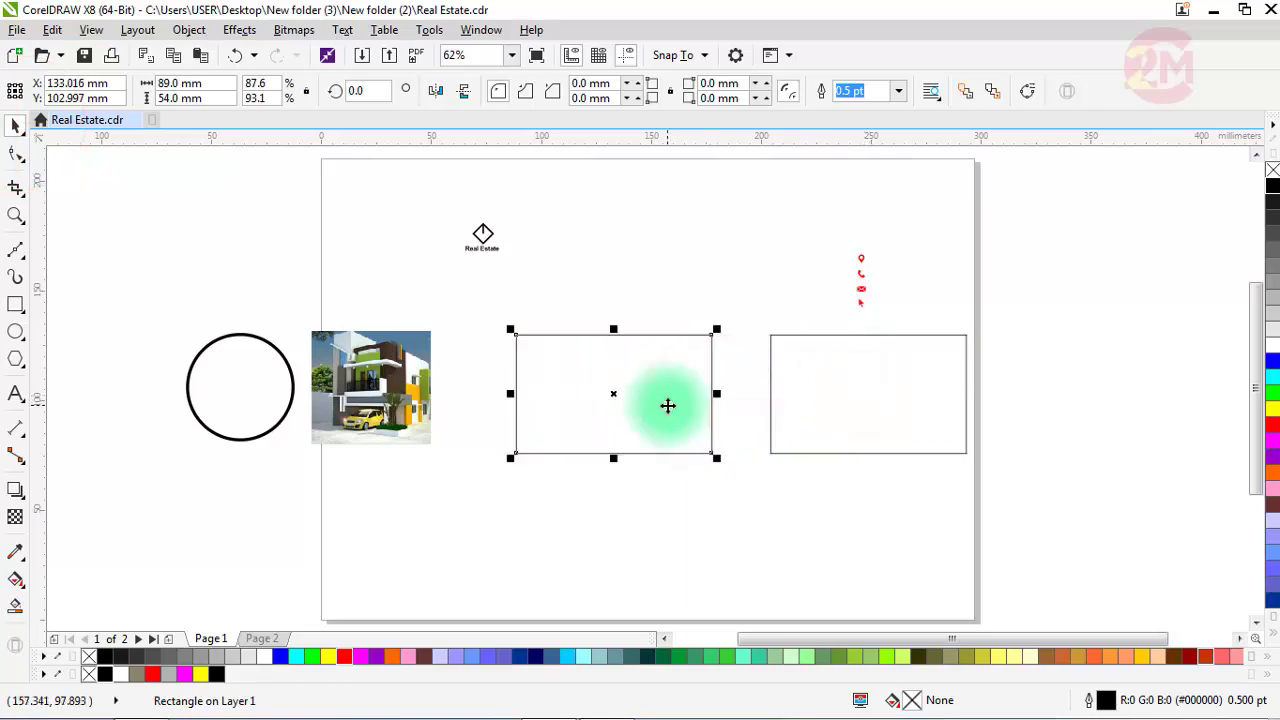
left_click_drag(163, 302, 472, 468)
left_click_drag(375, 428, 357, 306)
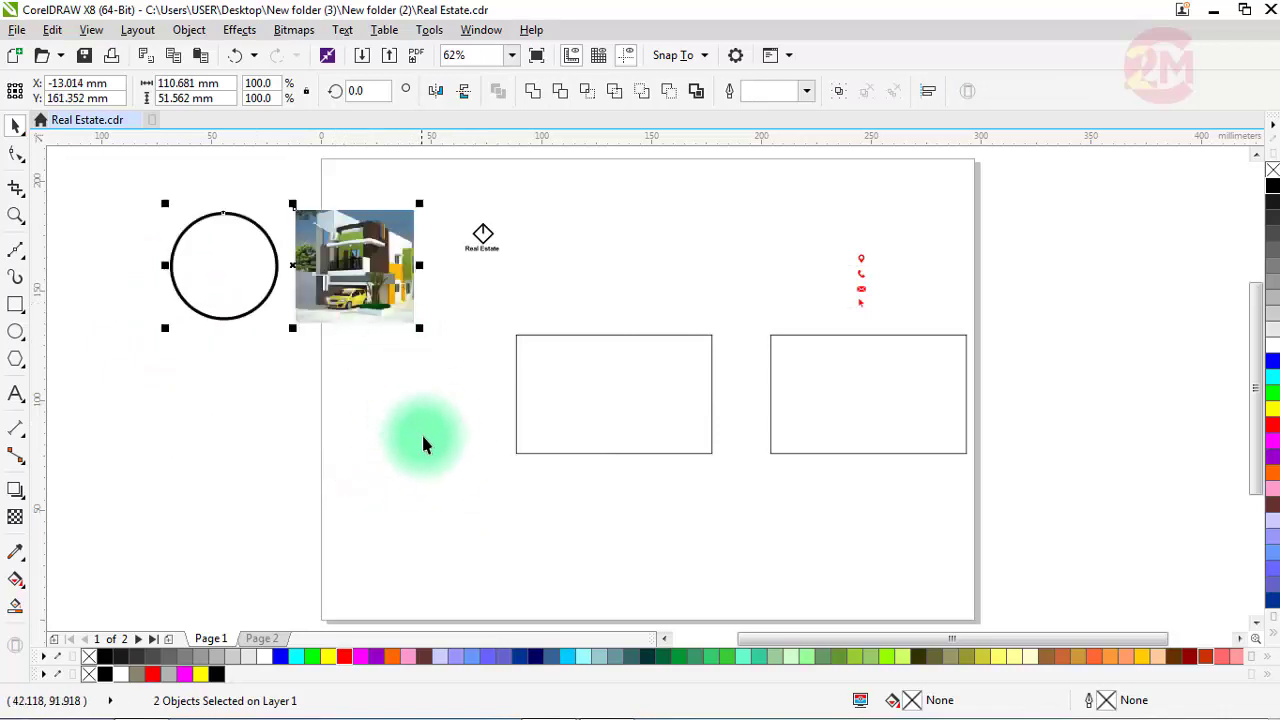
left_click(423, 440)
left_click(608, 425)
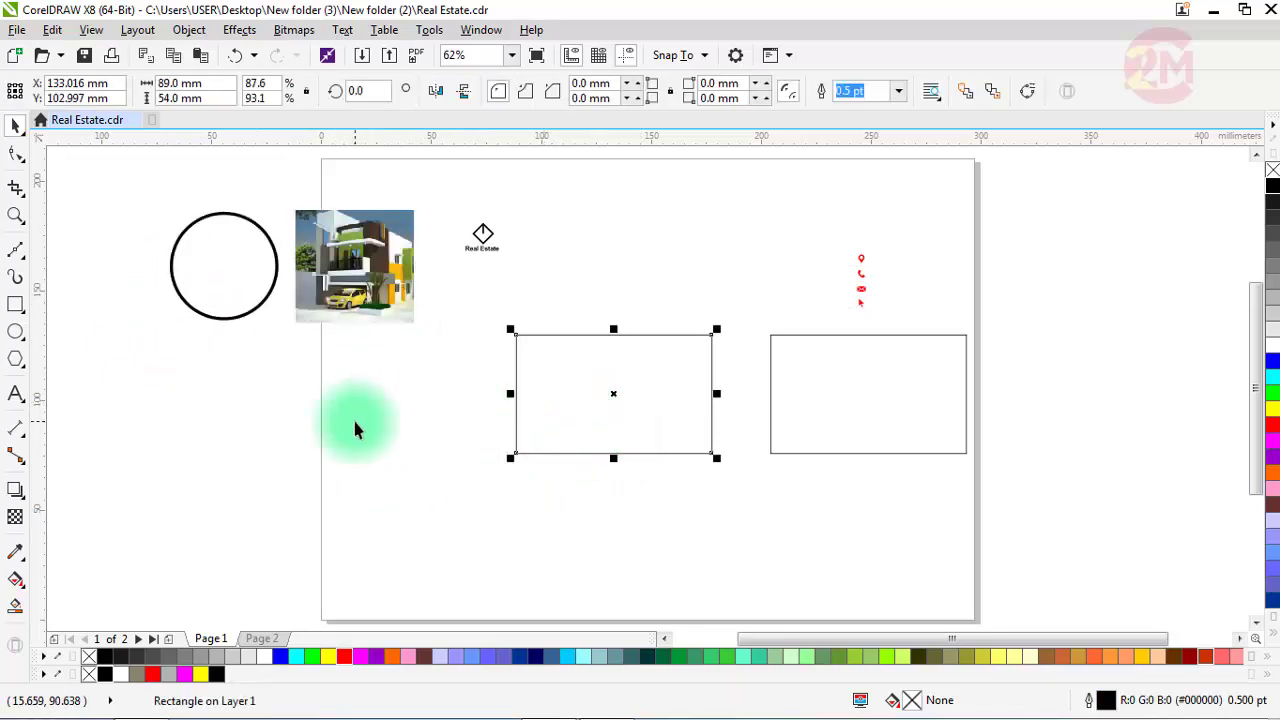
key("ctrl+z")
- Change the black circle's outline colour to red
left_click(277, 300)
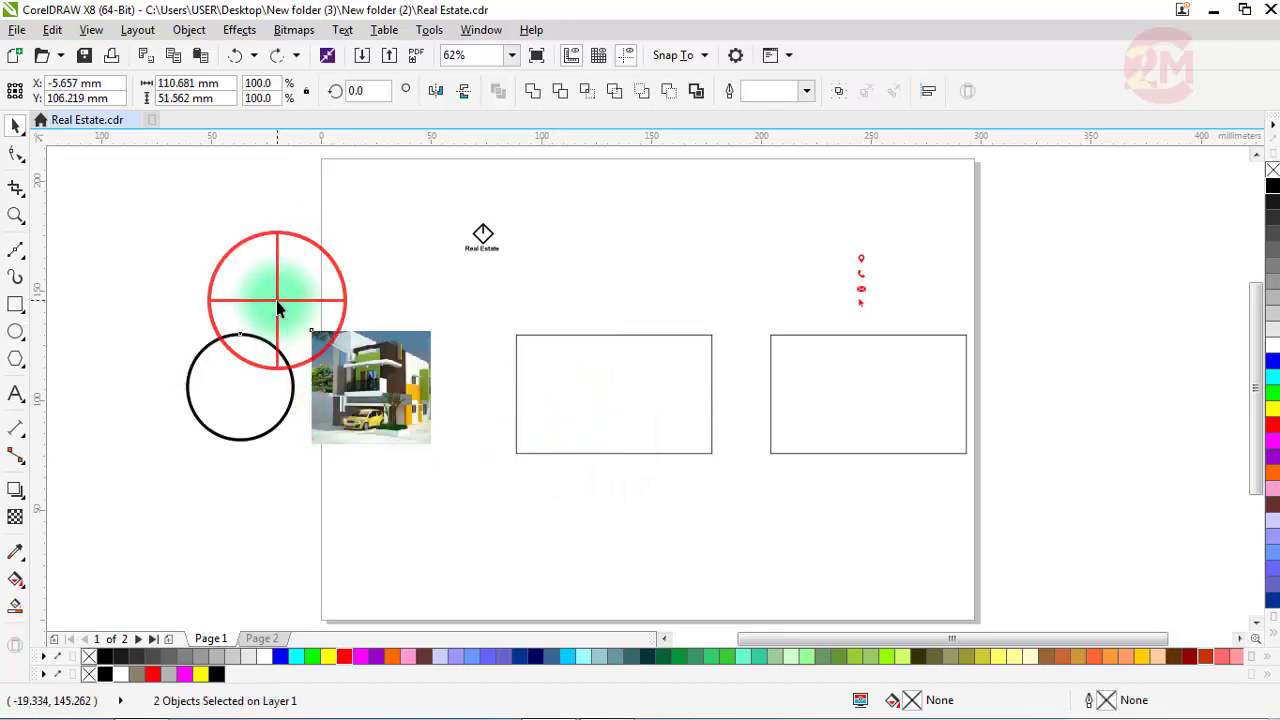
left_click(263, 430)
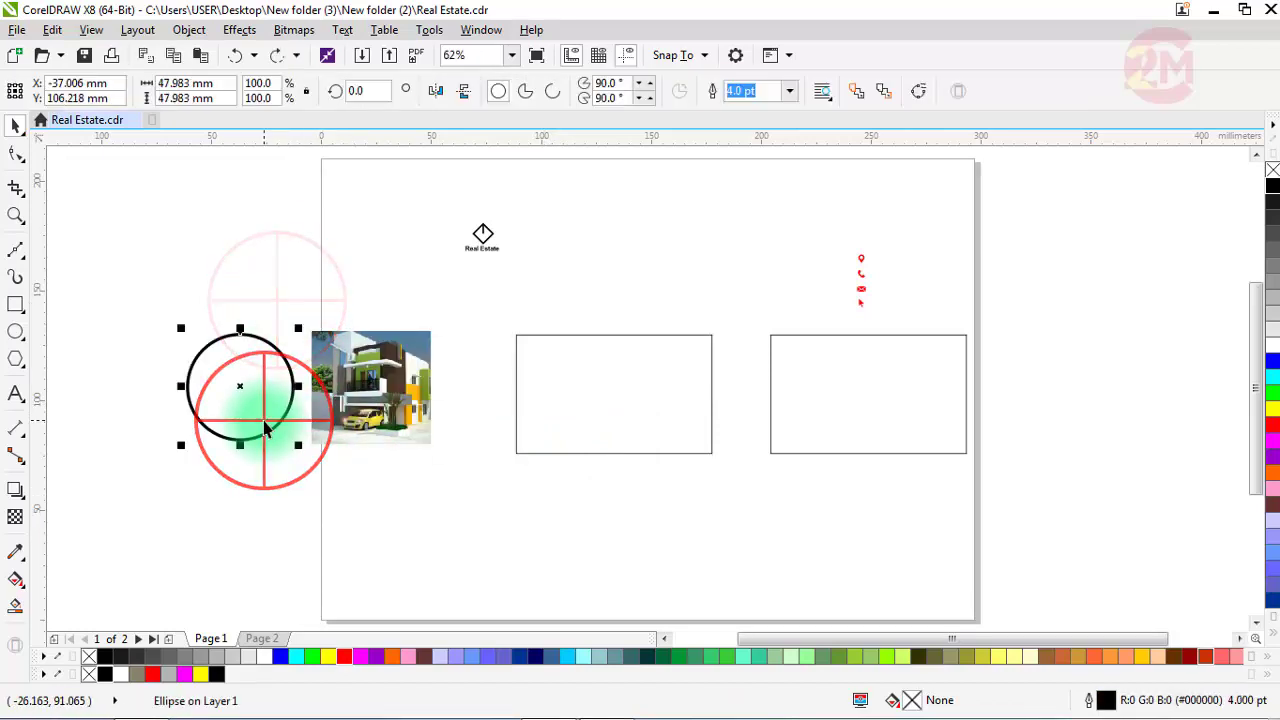
right_click(343, 656)
- Align the centre of the red circle with the centre of the house photo
left_click(356, 425)
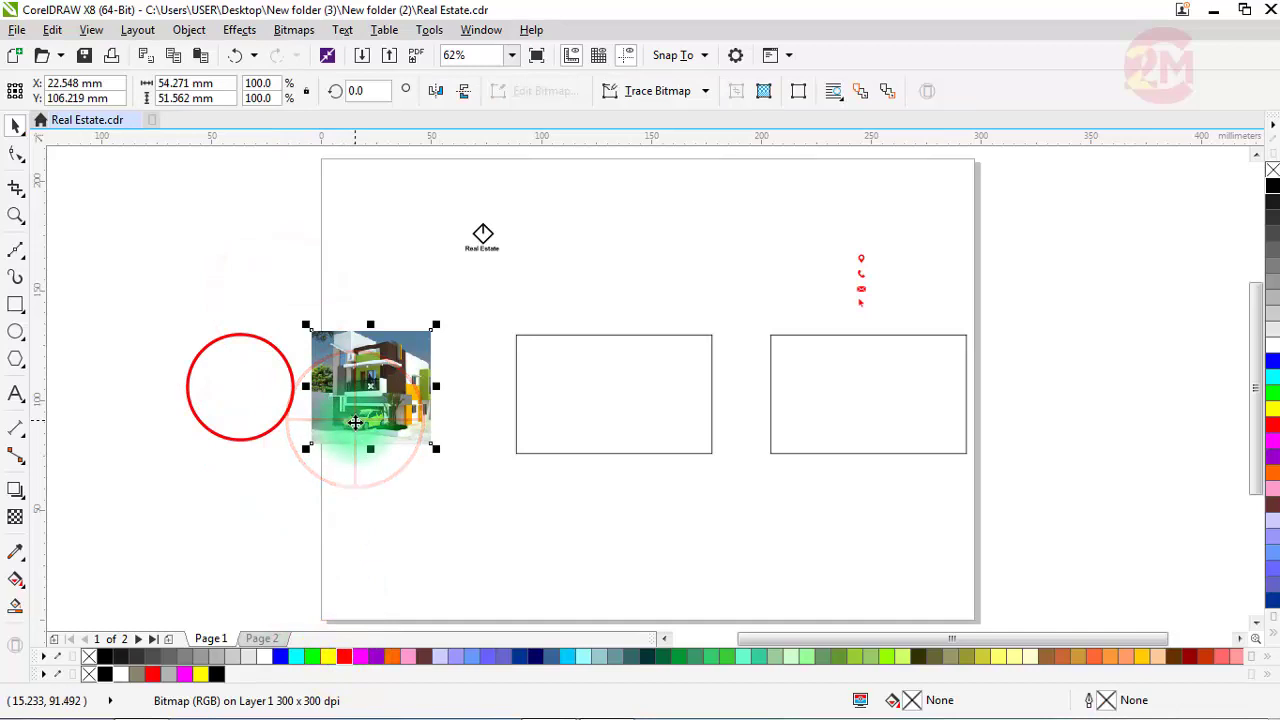
left_click(251, 407)
left_click(368, 432, "shift")
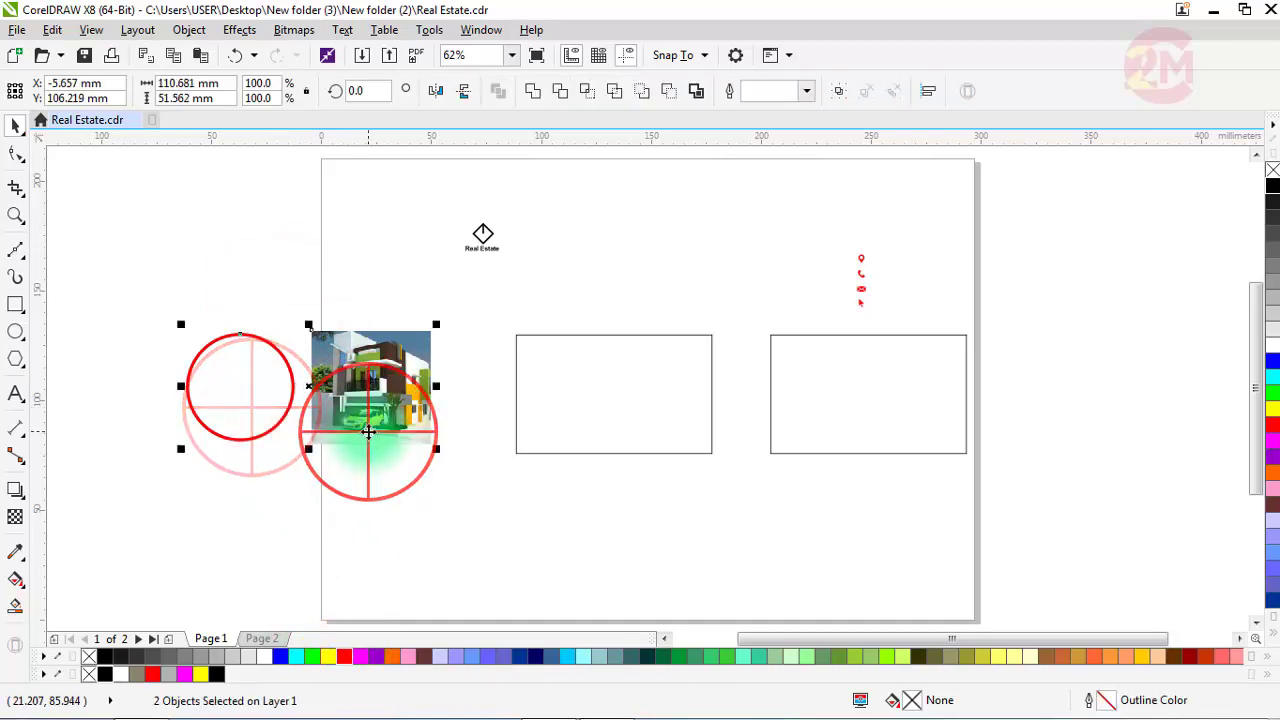
key("c")
left_click(246, 377)
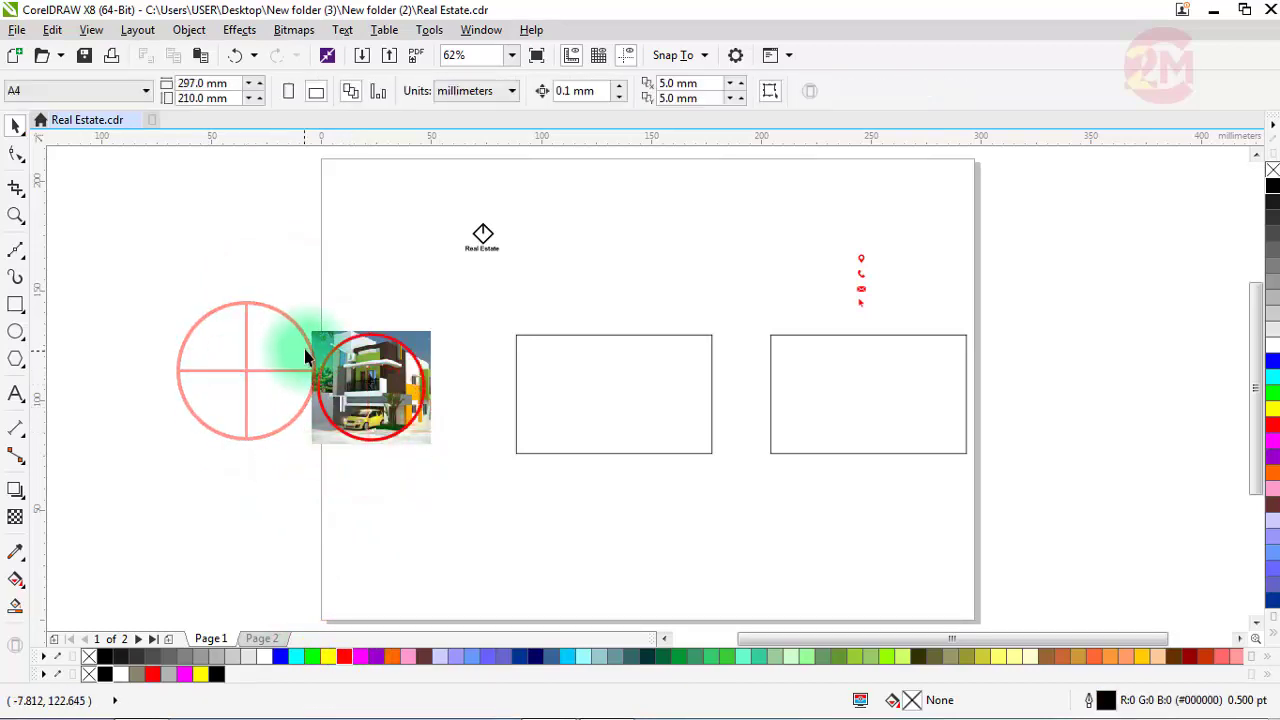
- PowerClip the house photo inside the red circle
left_click(316, 349)
right_click(316, 349)
left_click(385, 193)
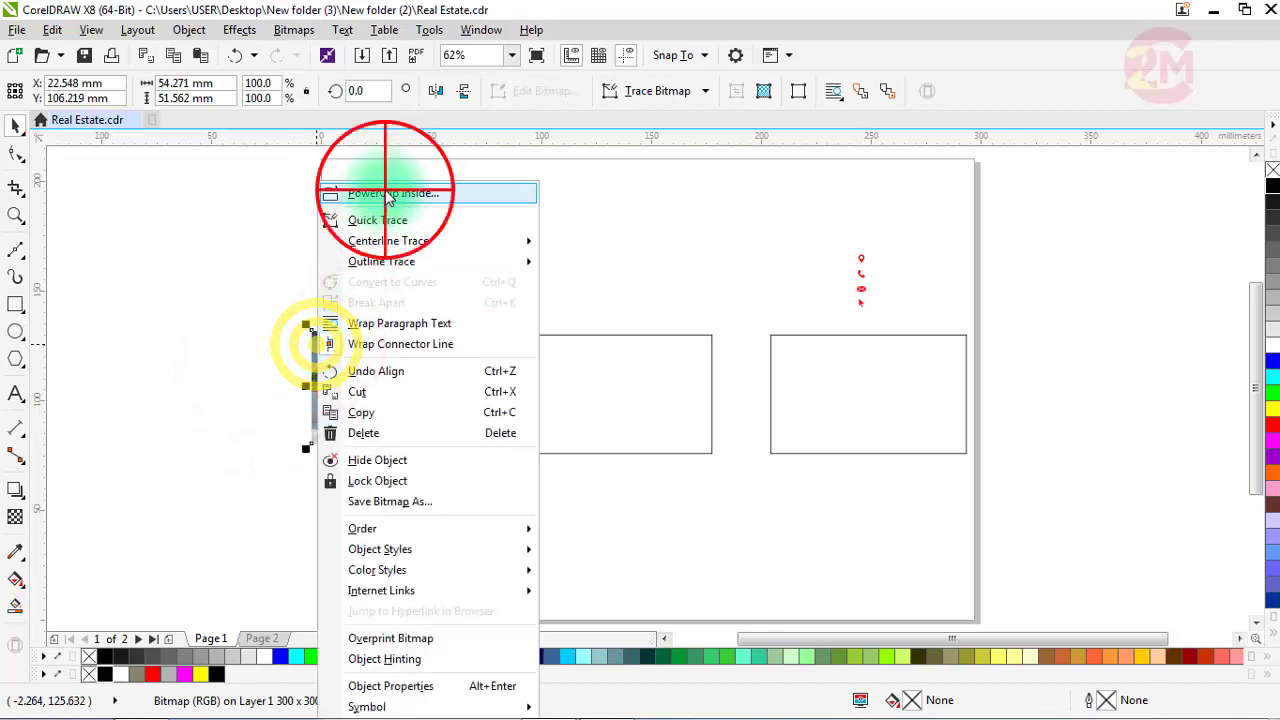
left_click(368, 384)
left_click(14, 125)
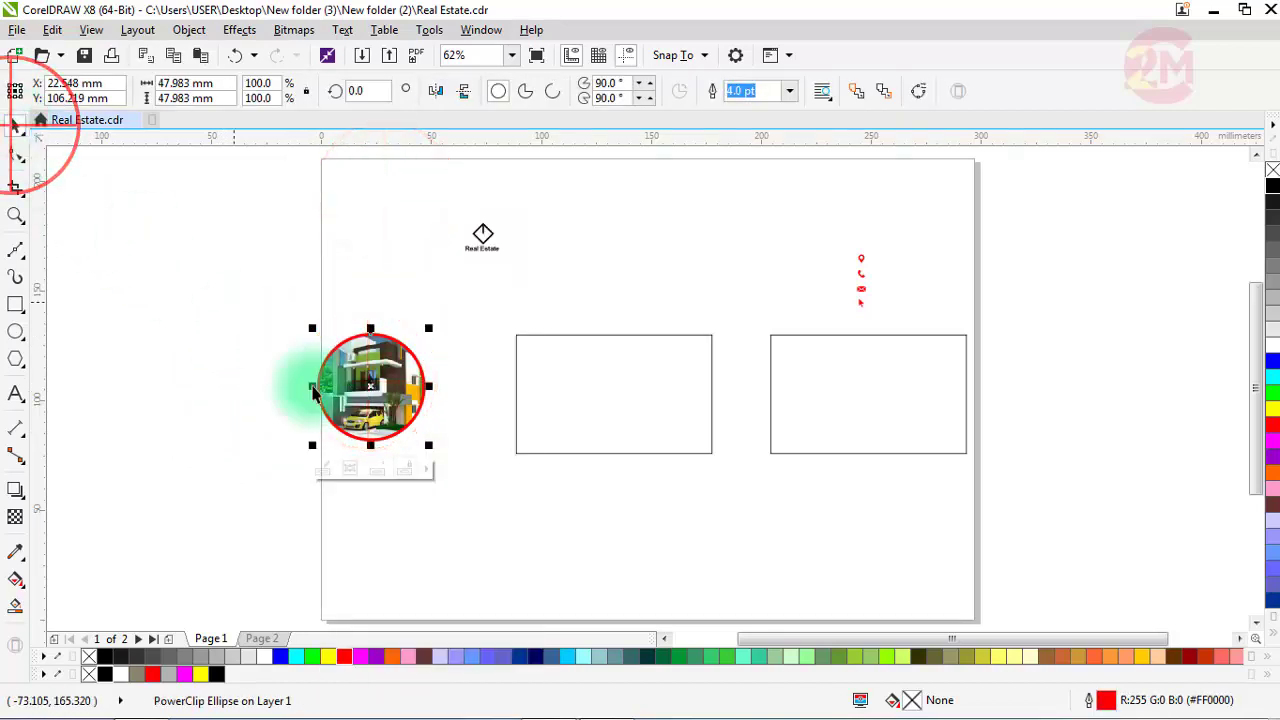
- Place the clipped house circle over the left rectangle's lower-left corner and scale it to about 40 mm in diameter, slightly overlapping the edges
left_click_drag(366, 385, 551, 424)
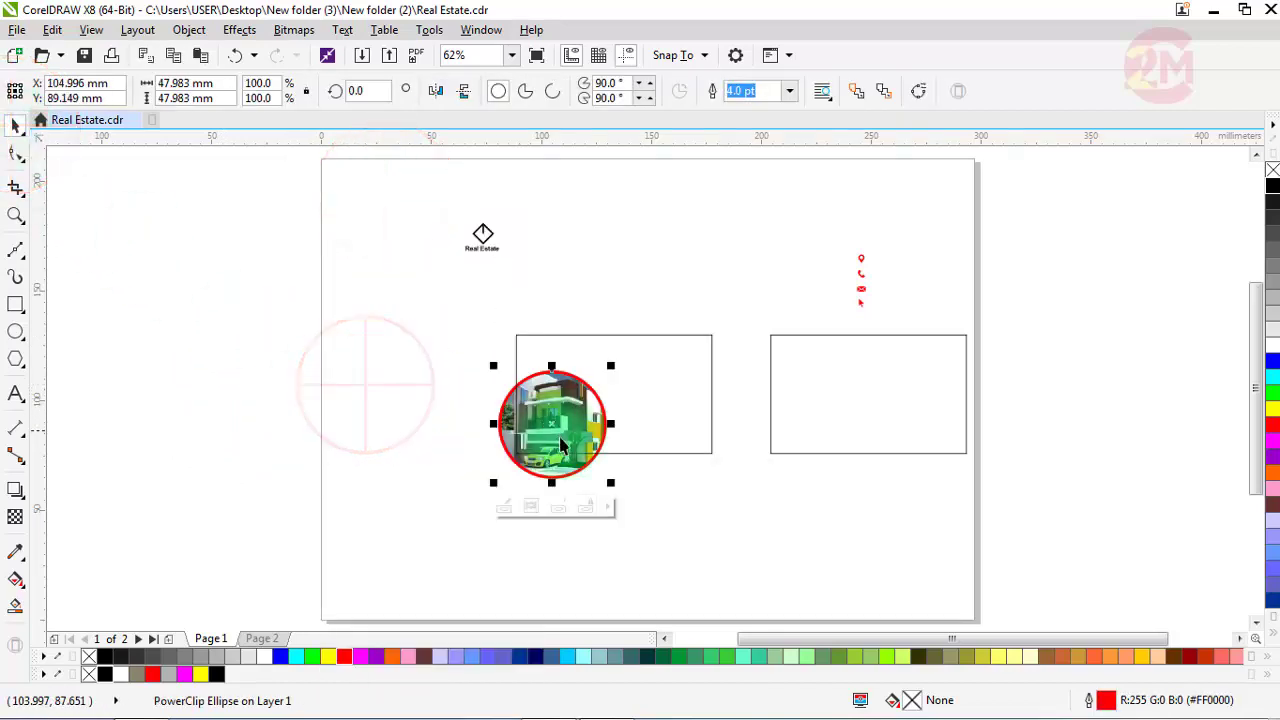
scroll(564, 437, "up", 2)
left_click_drag(430, 522, 506, 487)
scroll(508, 488, "up", 2)
scroll(296, 485, "down", 2)
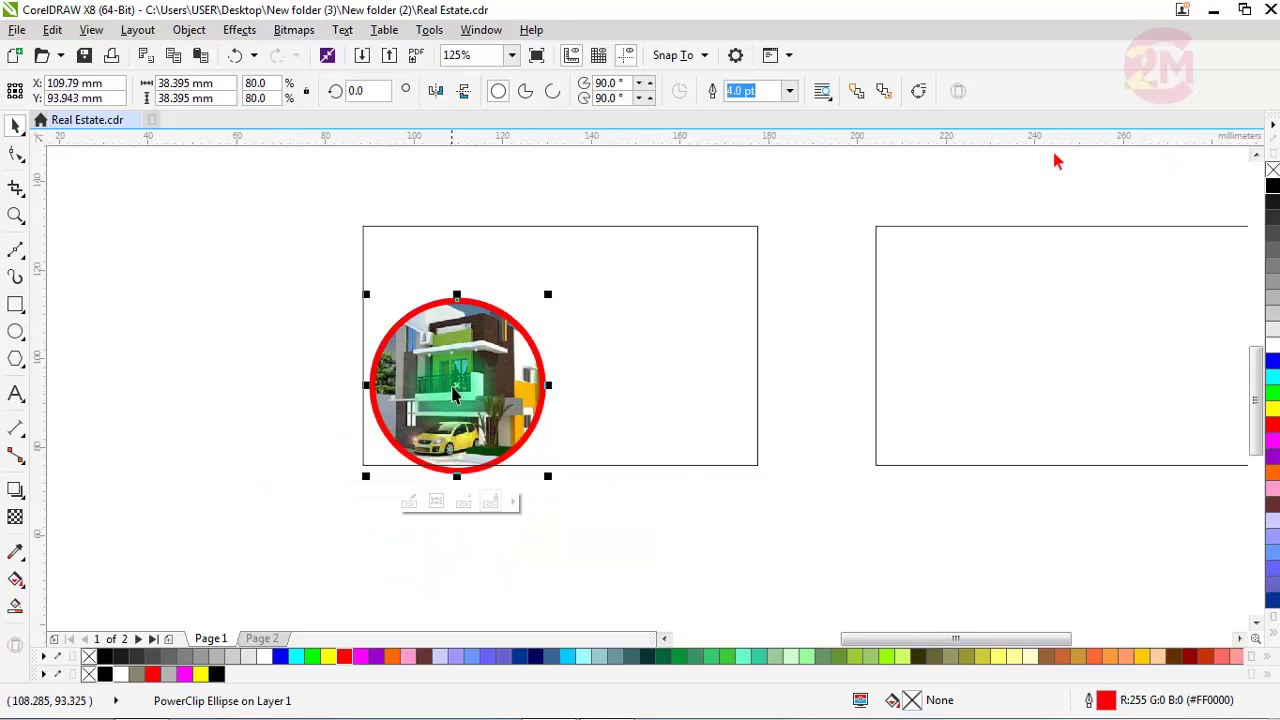
left_click_drag(455, 384, 445, 385)
scroll(429, 423, "up", 2)
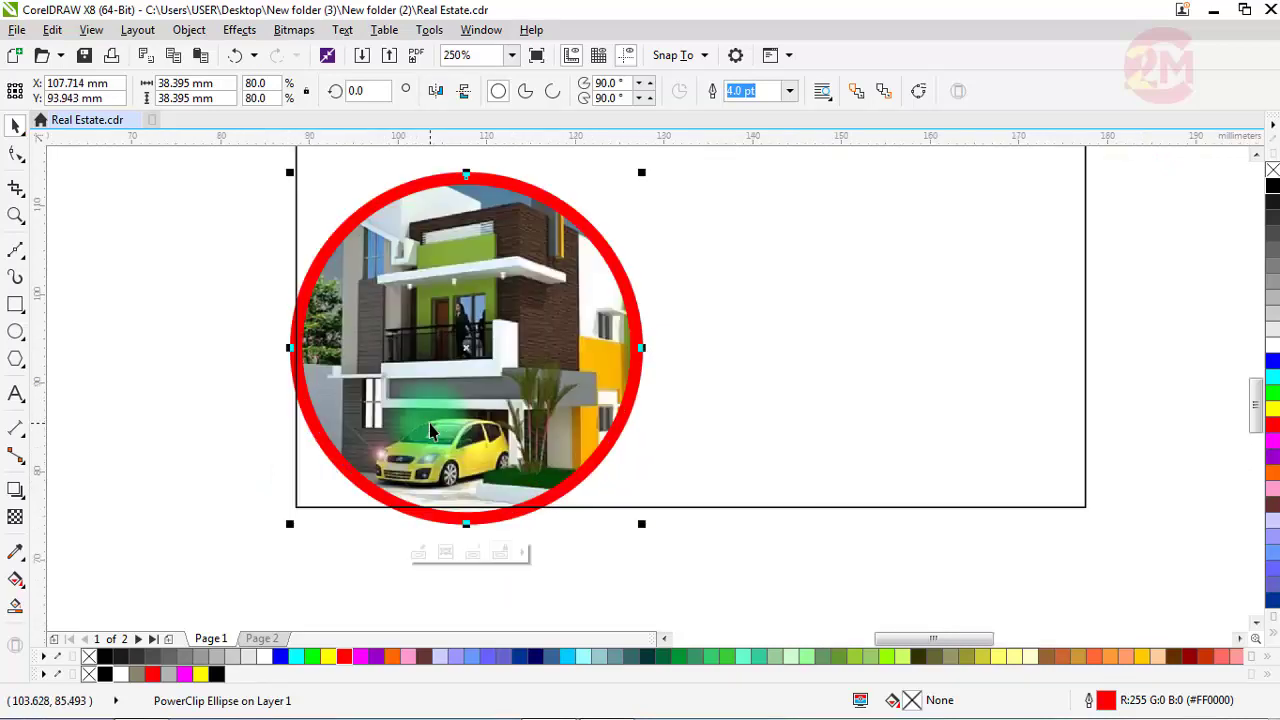
left_click_drag(290, 523, 274, 538)
scroll(274, 462, "down", 2)
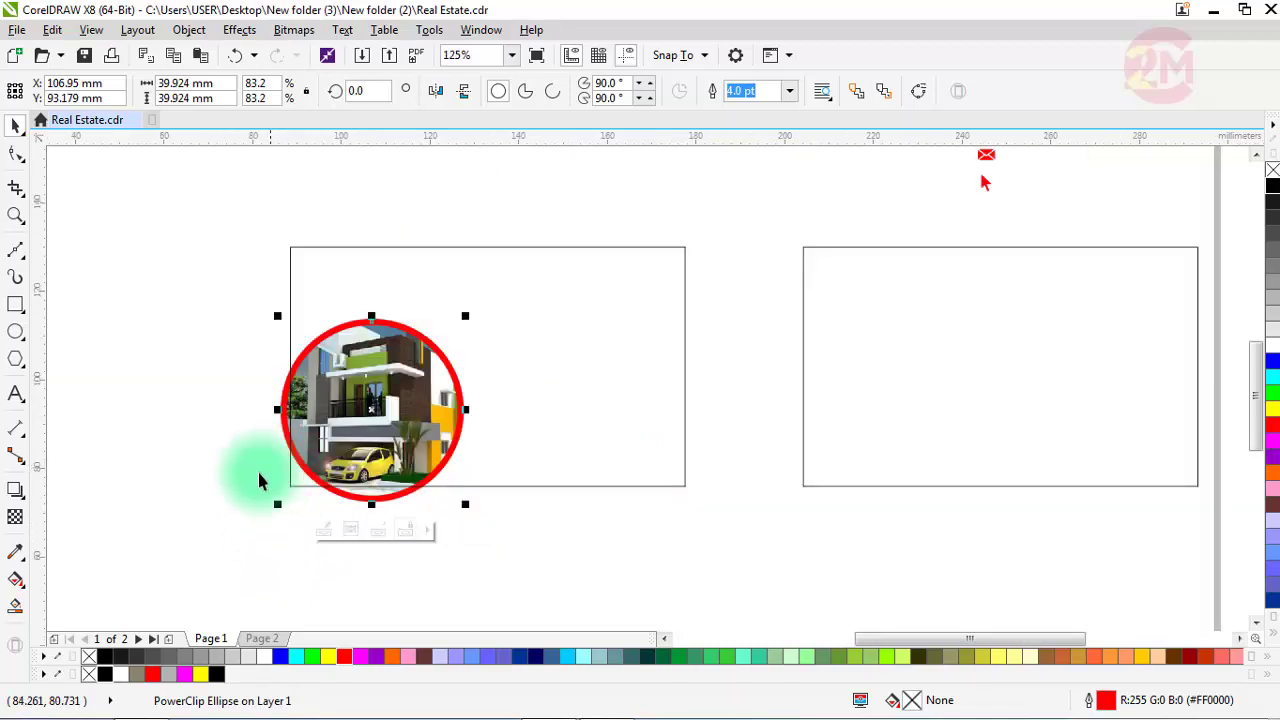
scroll(217, 443, "down", 1)
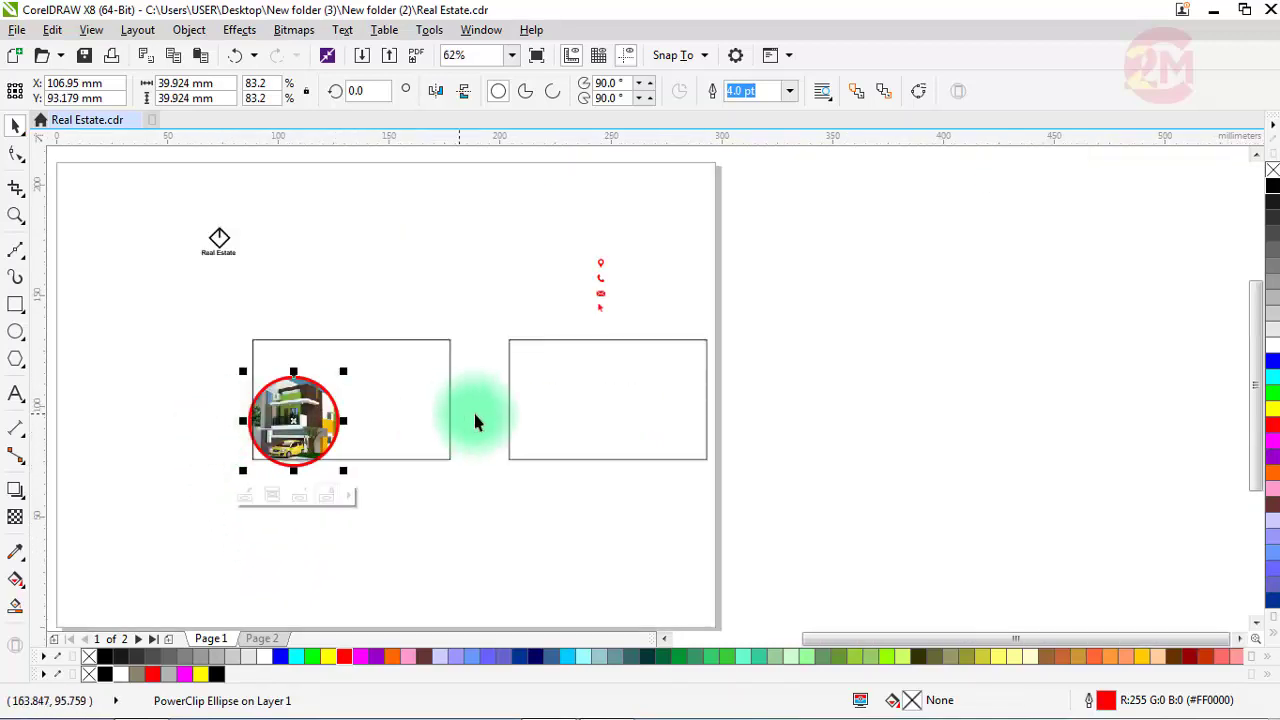
- Replace the empty right rectangle with a copy of the left rectangle and its house circle
left_click(532, 412)
right_click(530, 410)
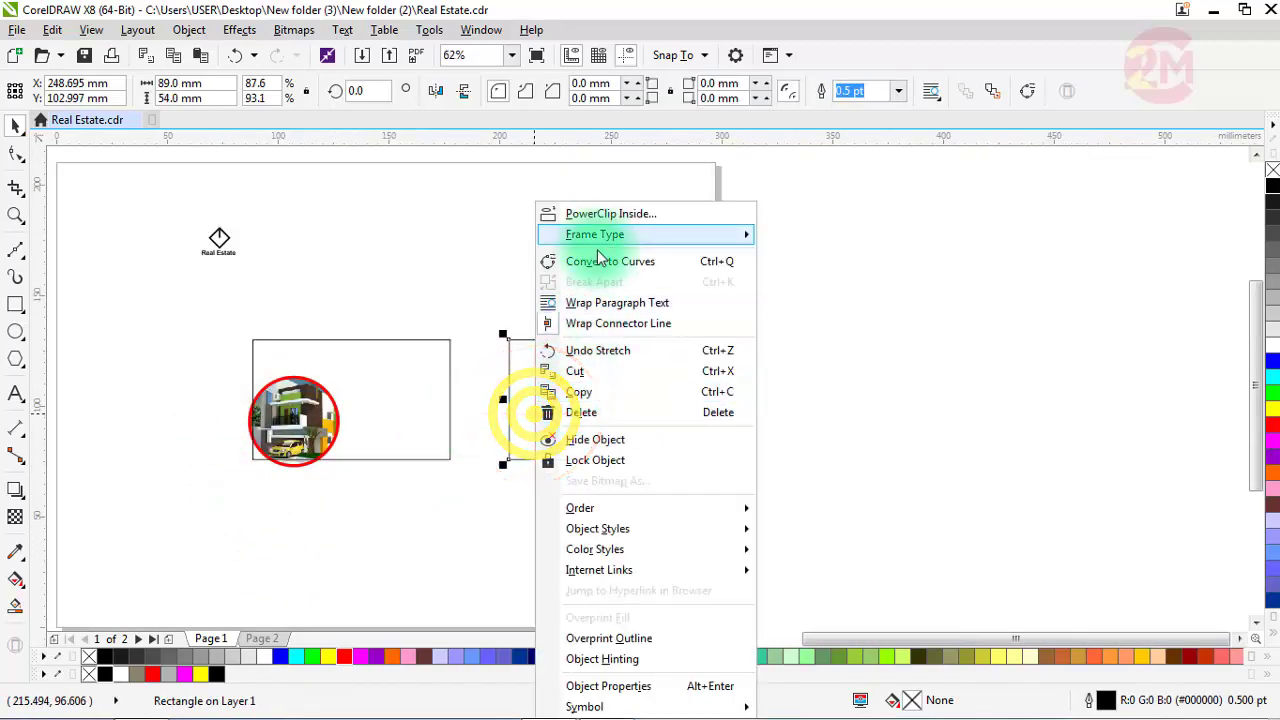
left_click(545, 410)
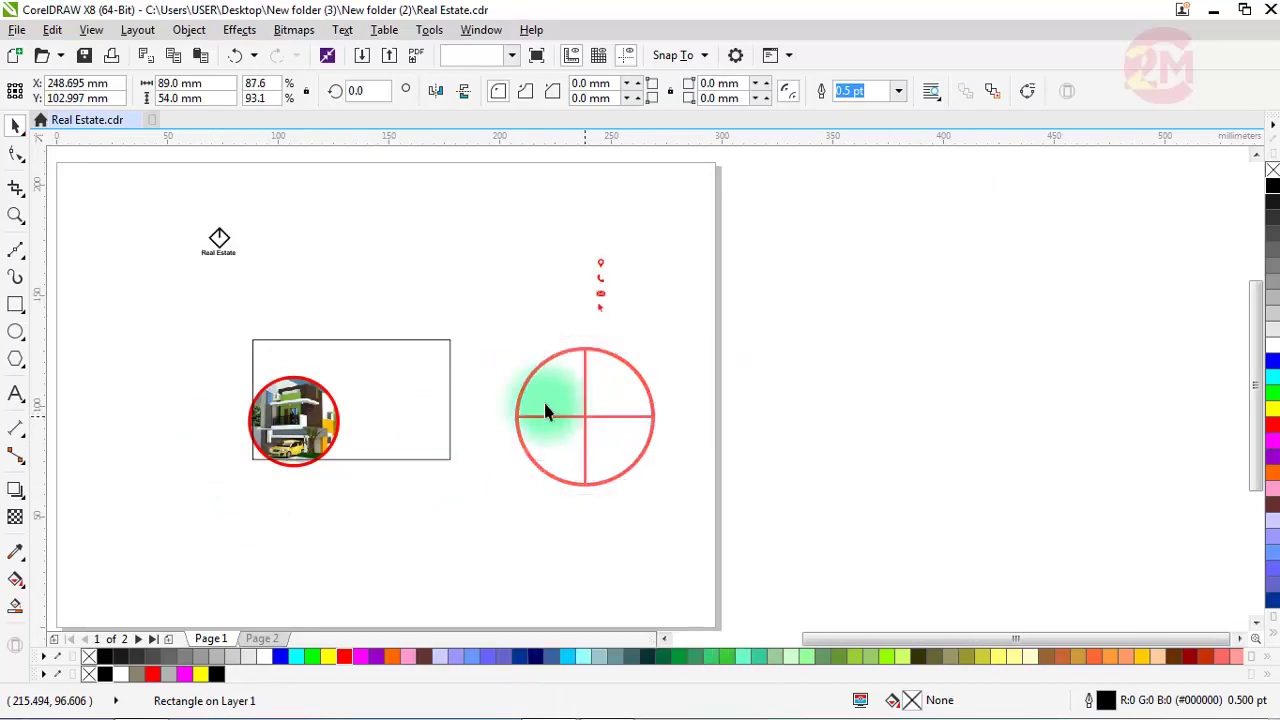
left_click_drag(210, 318, 543, 489)
left_click_drag(351, 409, 608, 415)
- Delete the house circle from the left rectangle
left_click(268, 403)
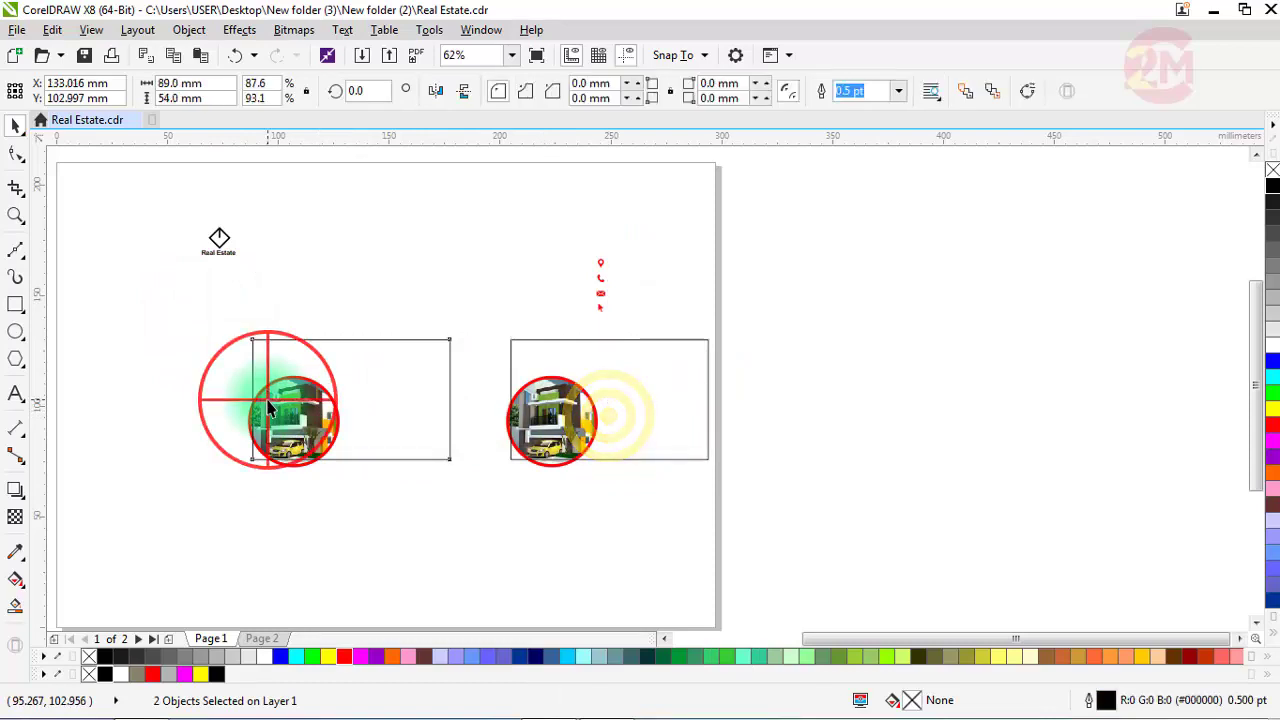
left_click_drag(207, 363, 385, 490)
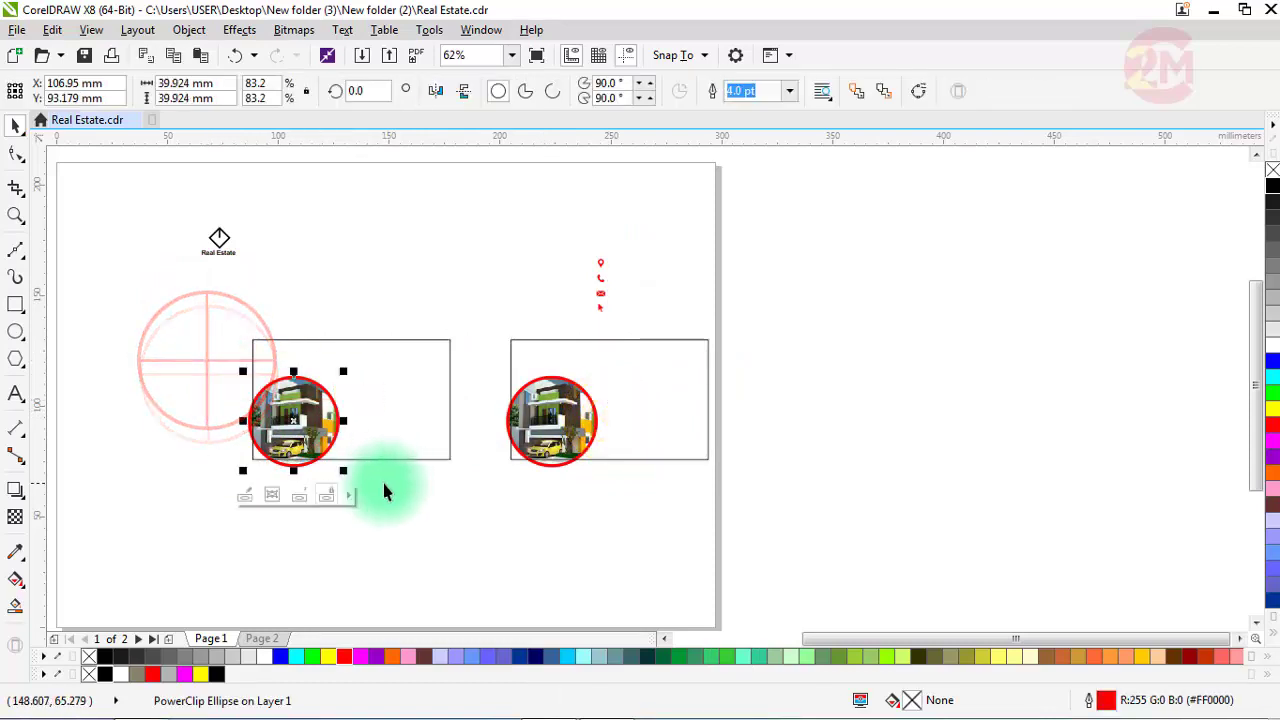
key("Delete")
- Convert the left rectangle to curves
scroll(288, 435, "up", 2)
left_click(403, 400)
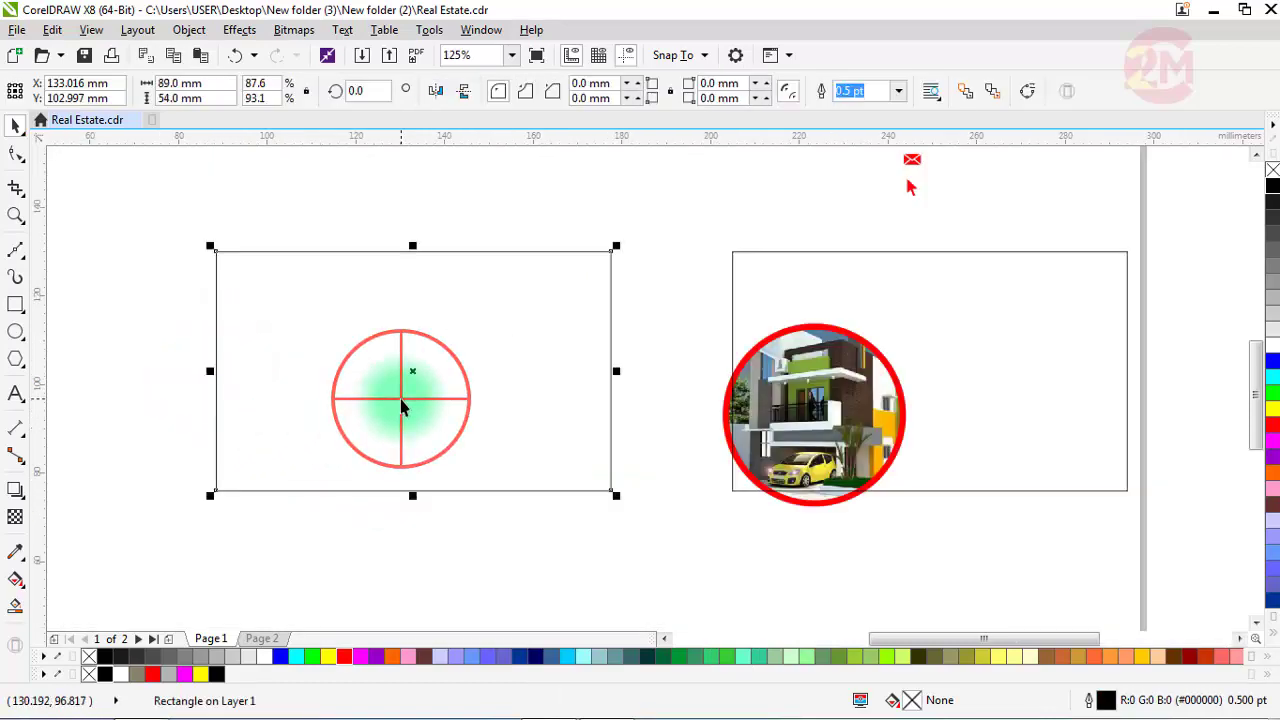
right_click(360, 370)
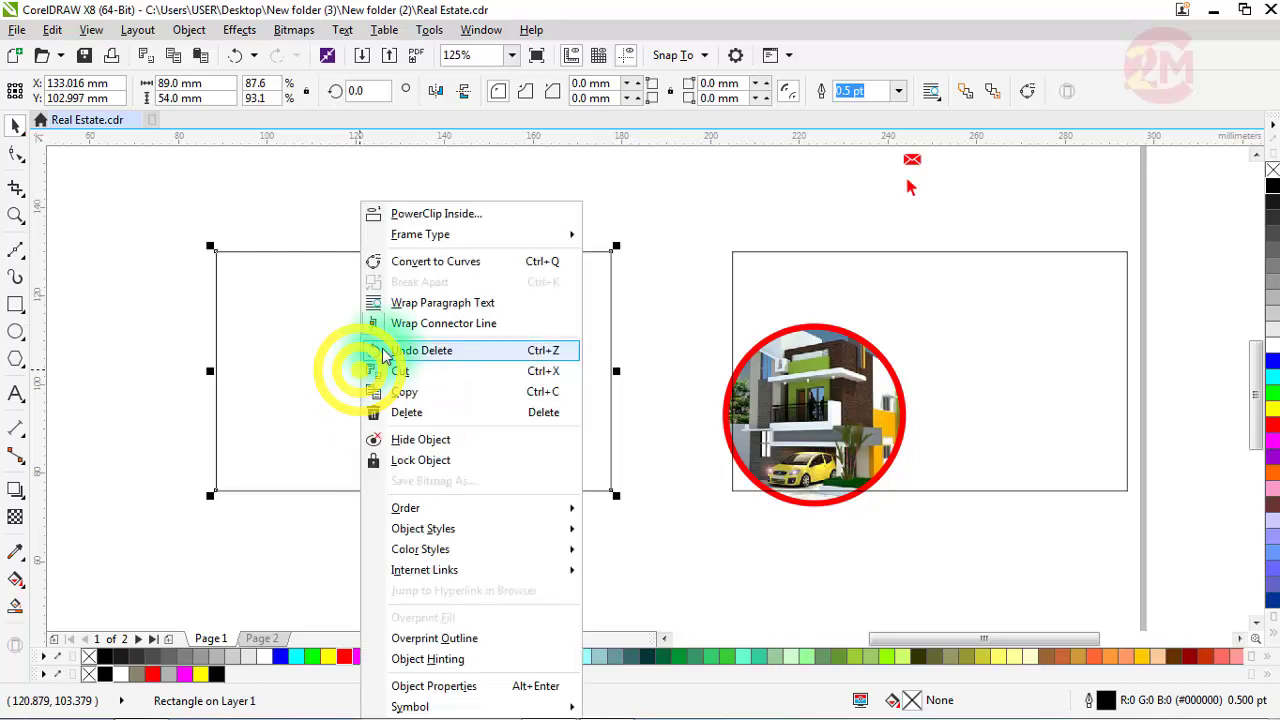
left_click(443, 264)
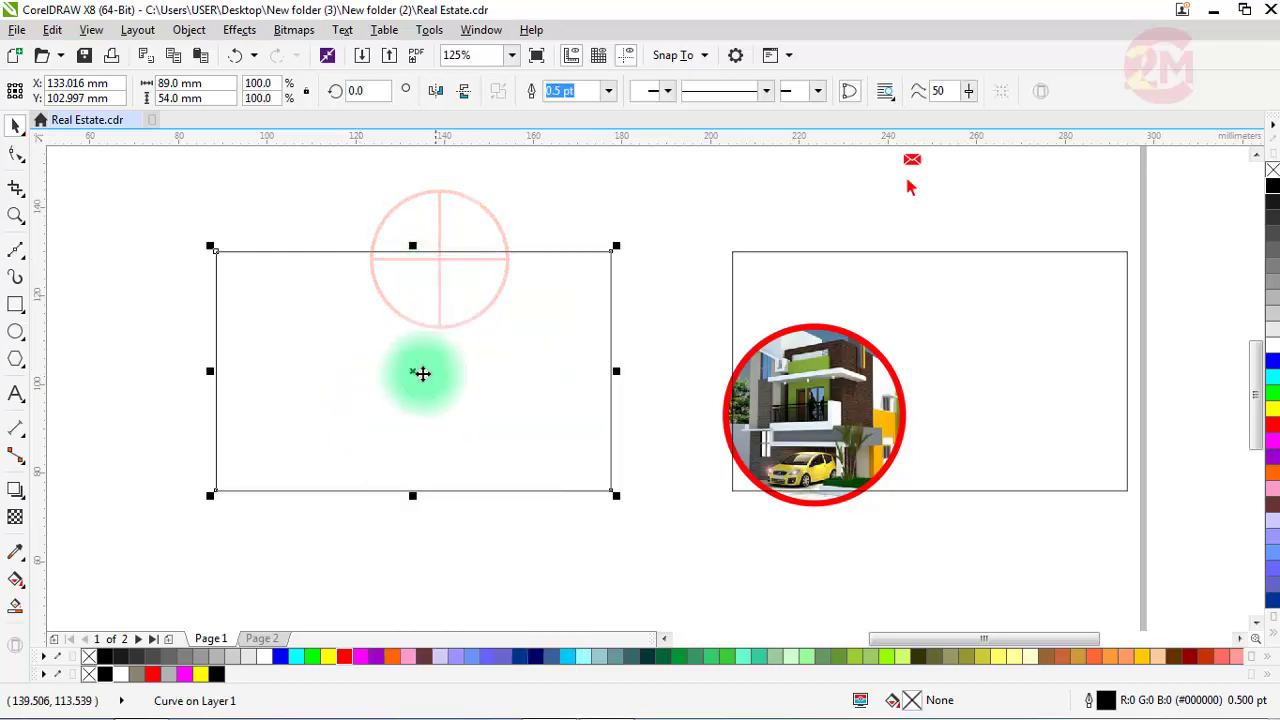
- Delete the lower-right corner node of the left rectangle with the Shape tool to make a triangle
left_click(16, 153)
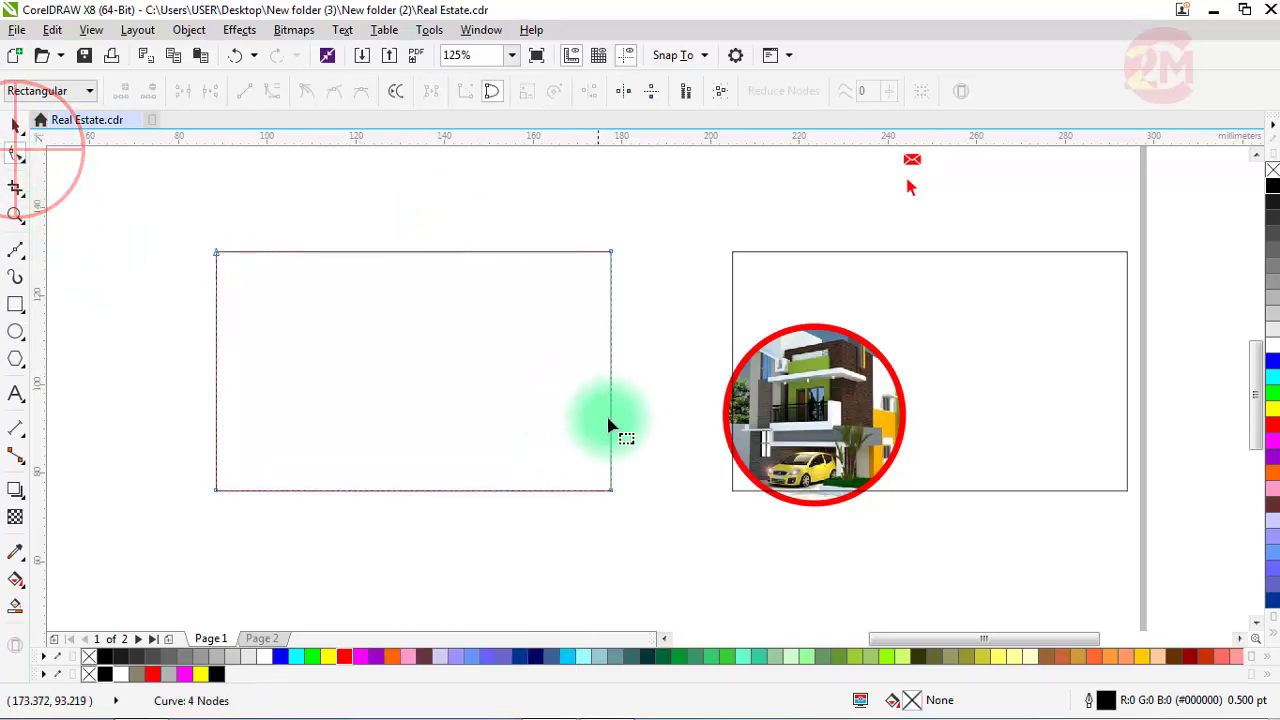
left_click_drag(643, 441, 543, 538)
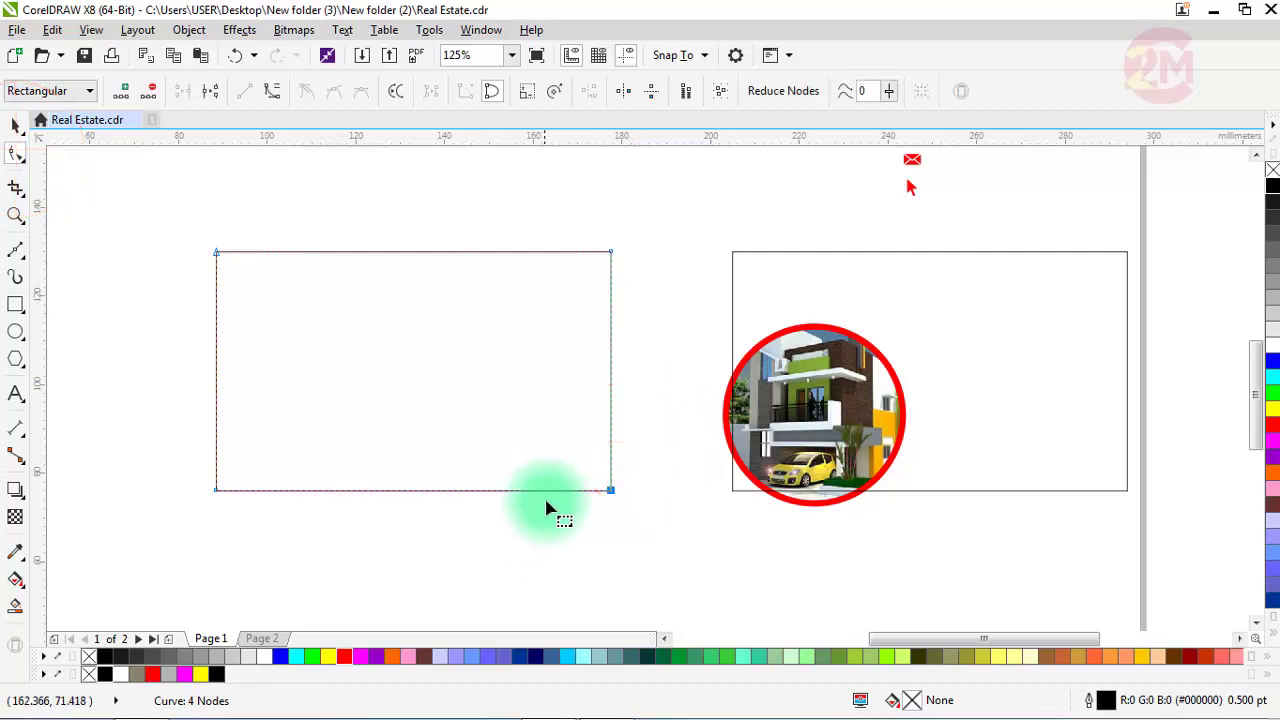
right_click(556, 468)
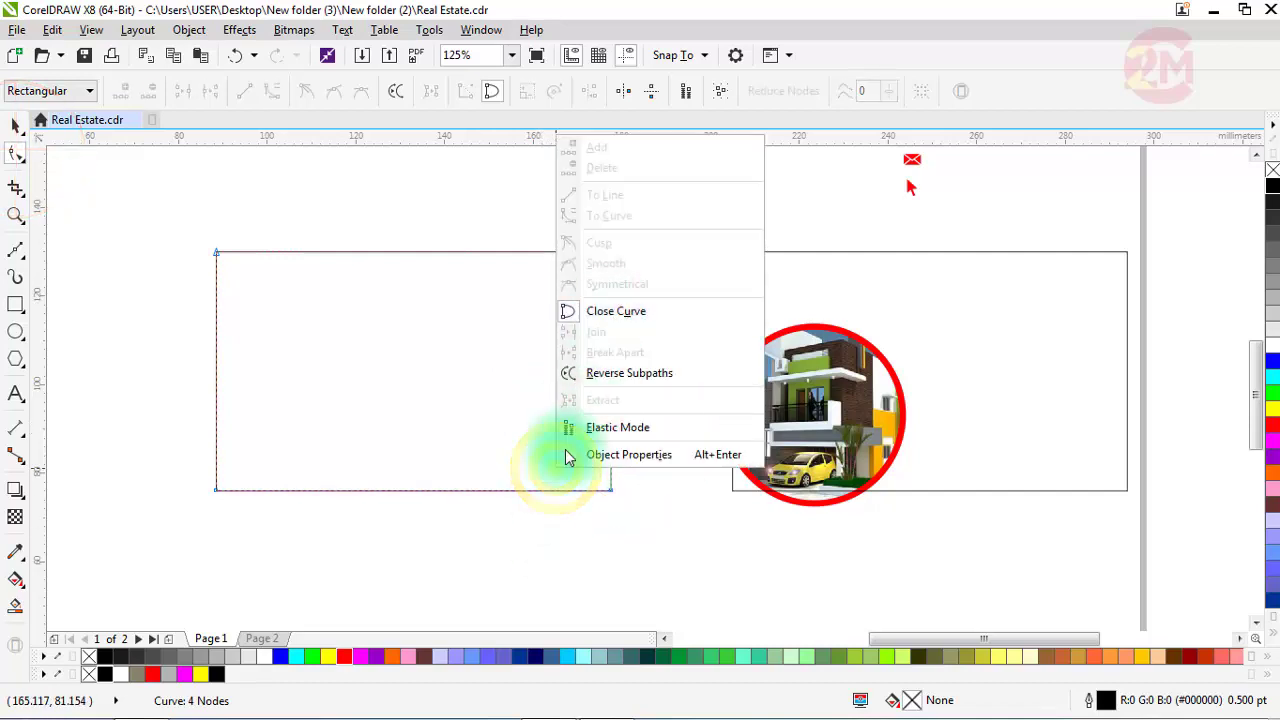
left_click(551, 494)
left_click_drag(657, 460, 543, 571)
key("Delete")
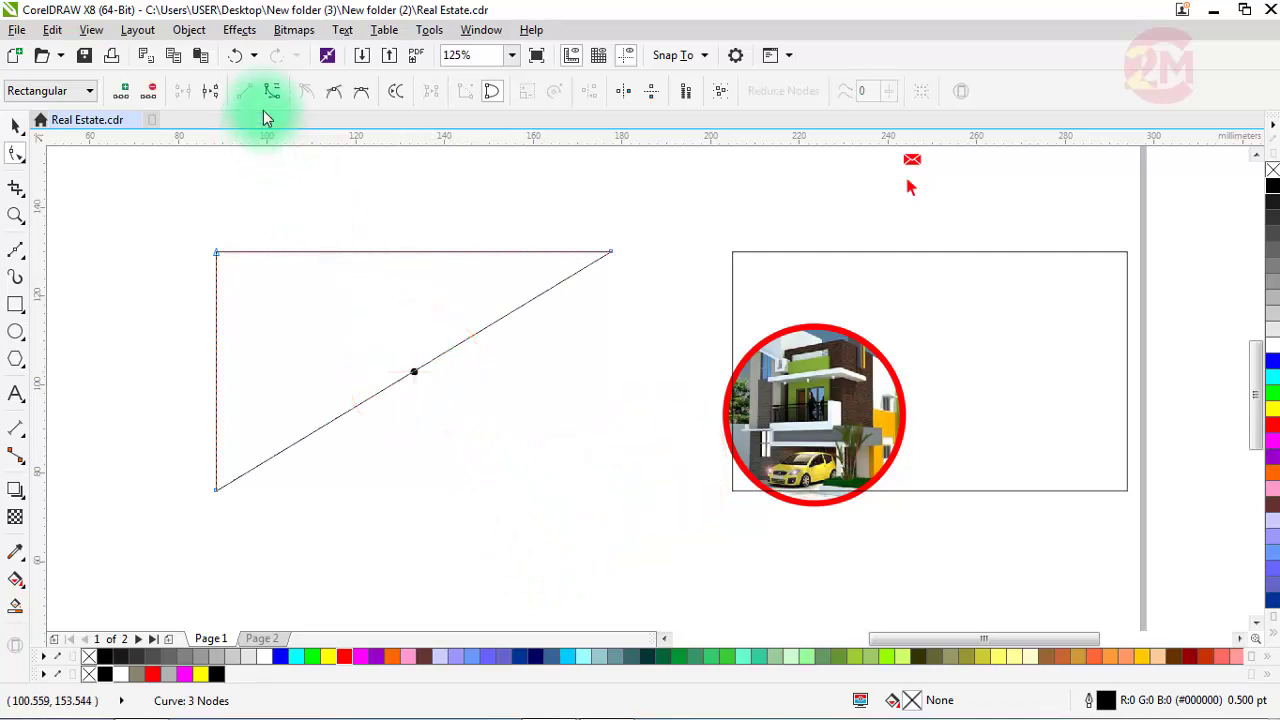
left_click(270, 95)
left_click(394, 386)
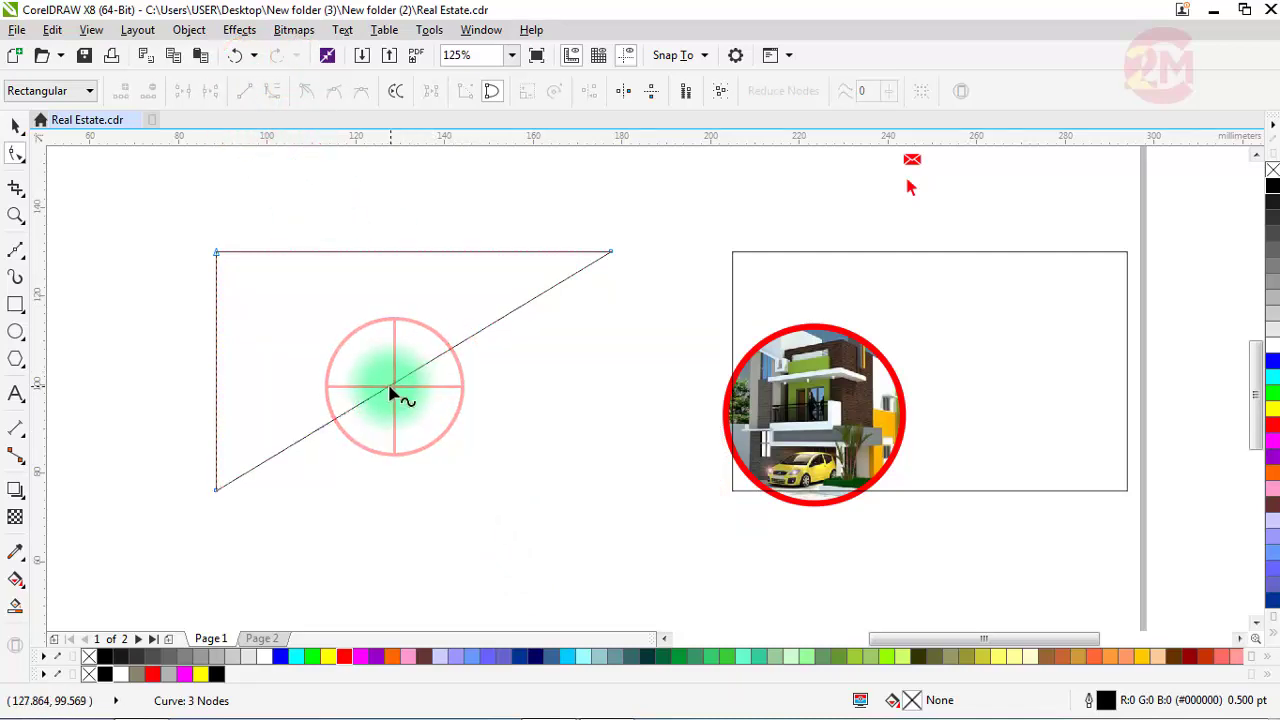
left_click_drag(392, 392, 390, 392)
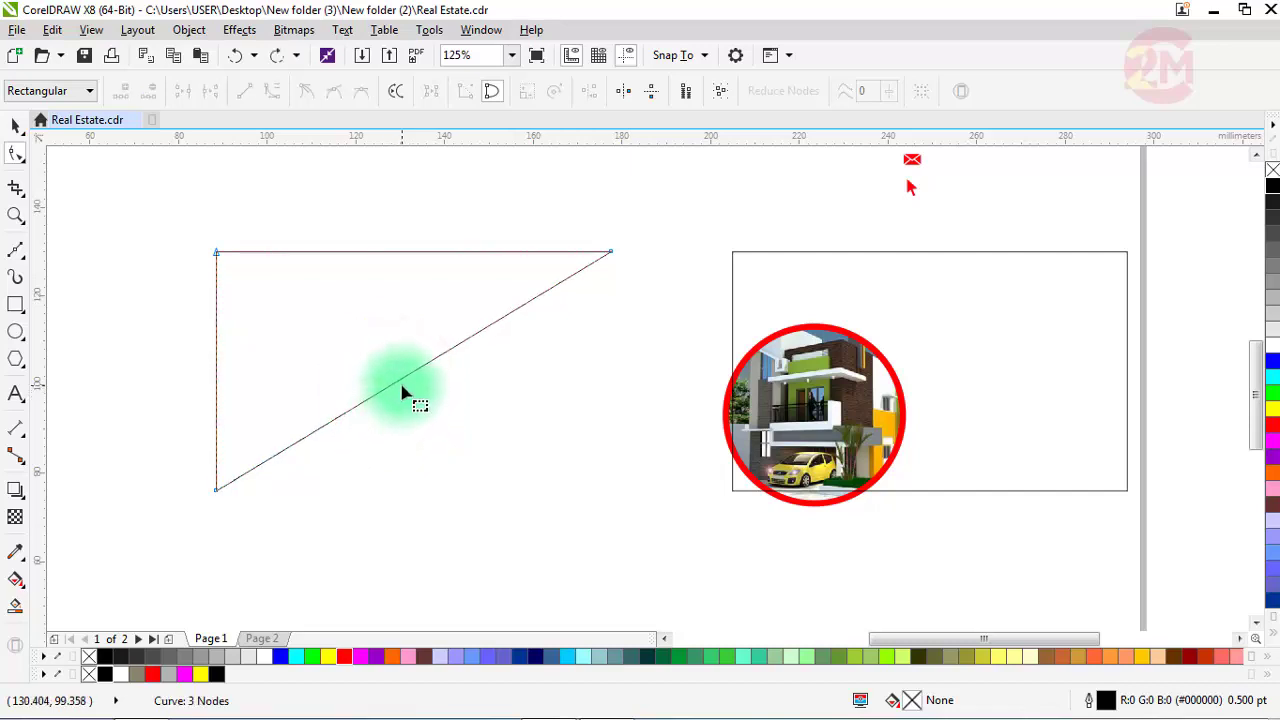
- Convert the triangle's diagonal side to a curve and bend it inward toward the upper-left corner
left_click(268, 93)
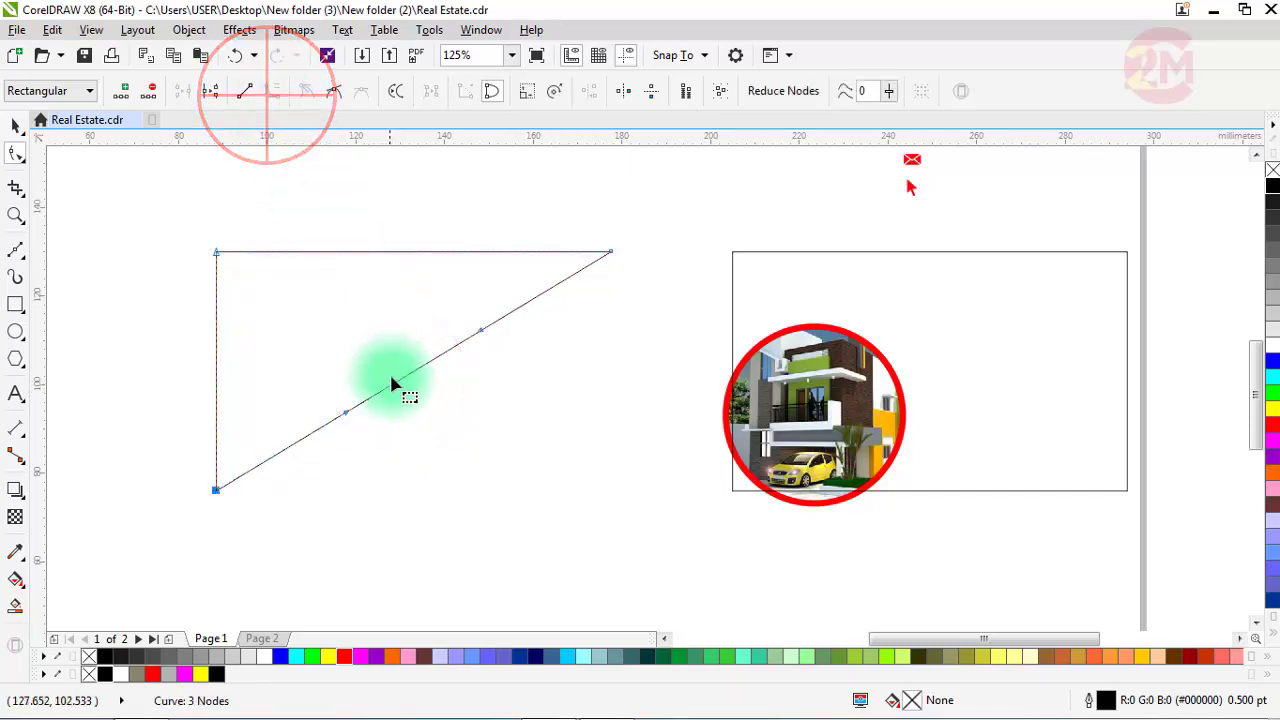
left_click_drag(392, 392, 365, 340)
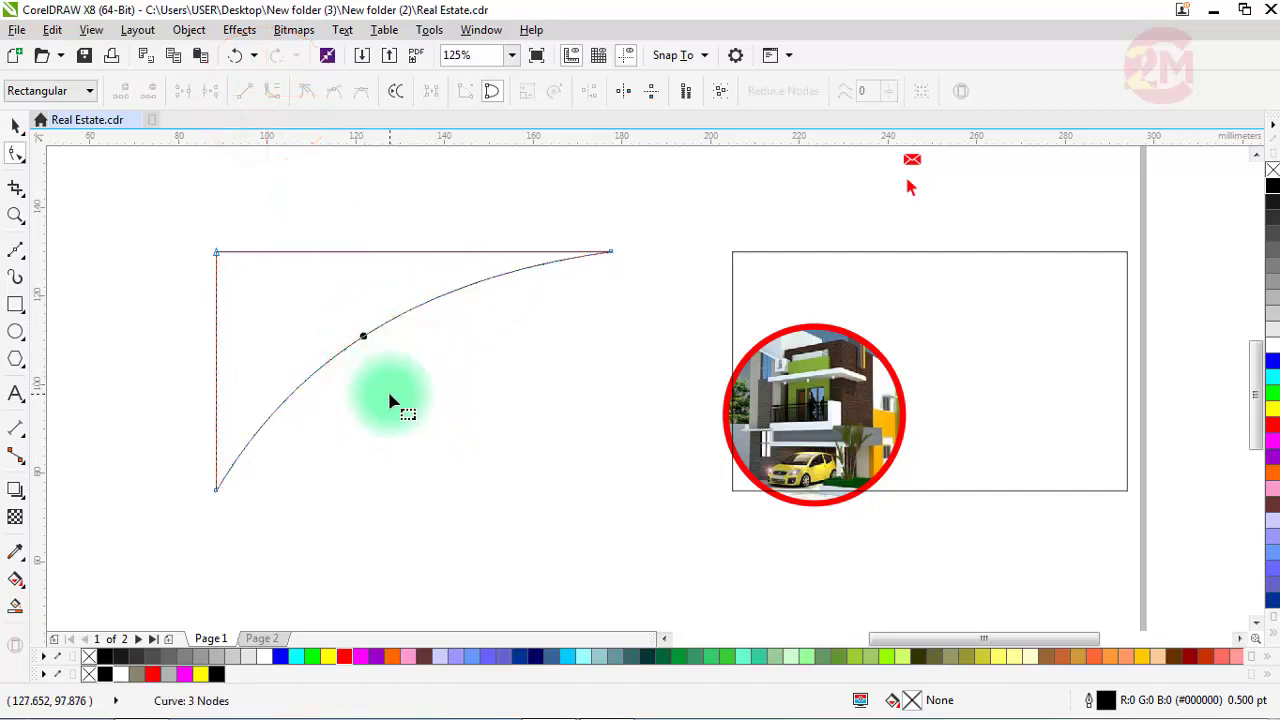
left_click(22, 128)
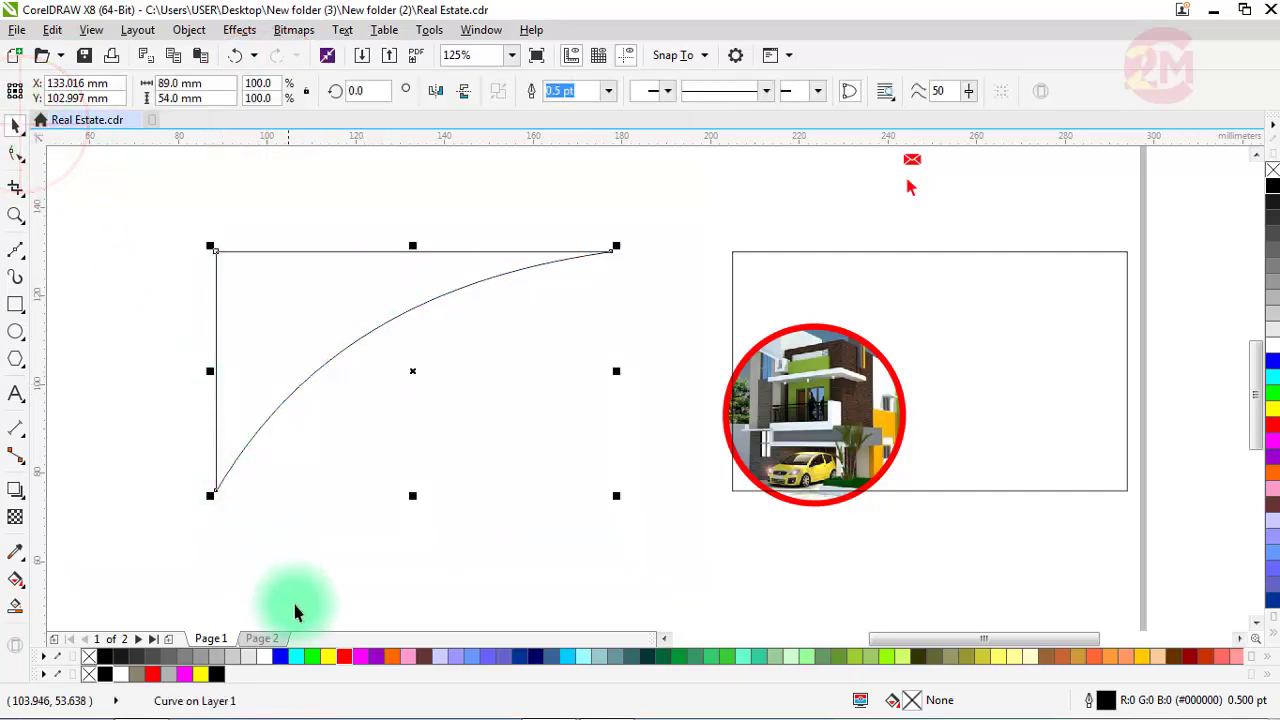
- Fill the curved triangle shape with red and remove its outline
left_click(343, 658)
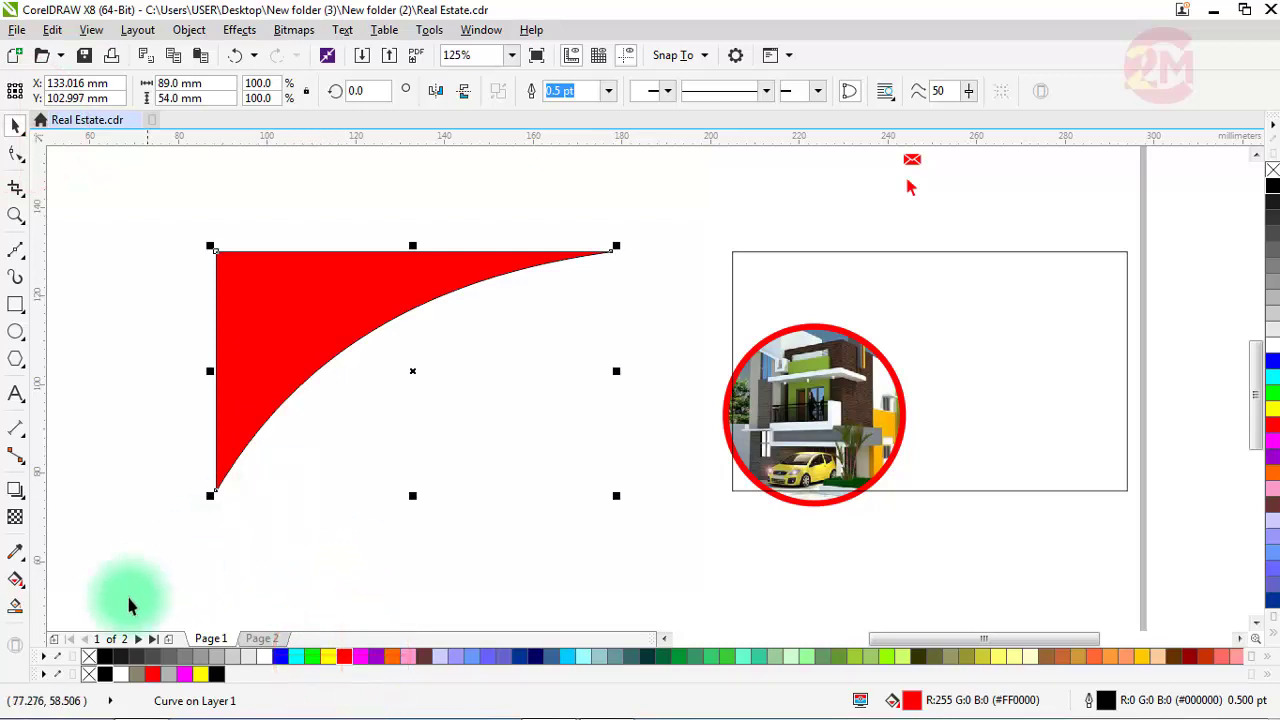
right_click(90, 656)
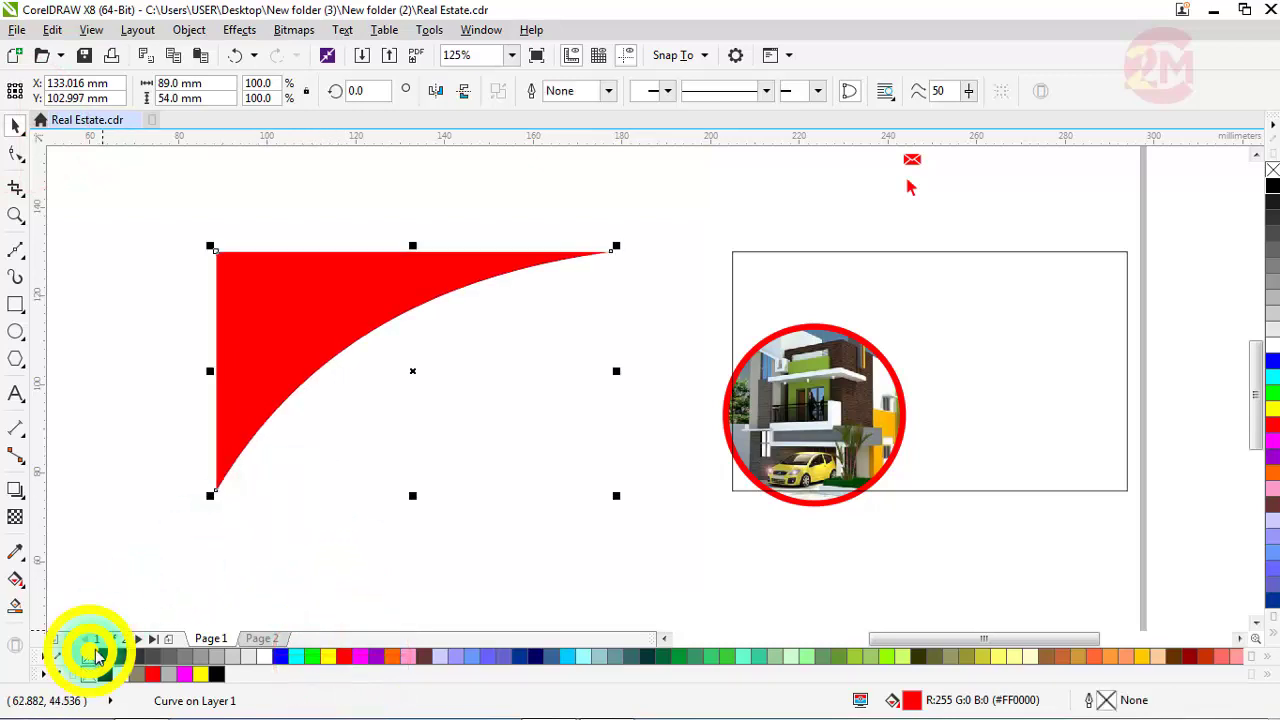
- Add a black drop shadow to the red shape, directed straight down at 270°, and raise its opacity to 100
left_click(16, 489)
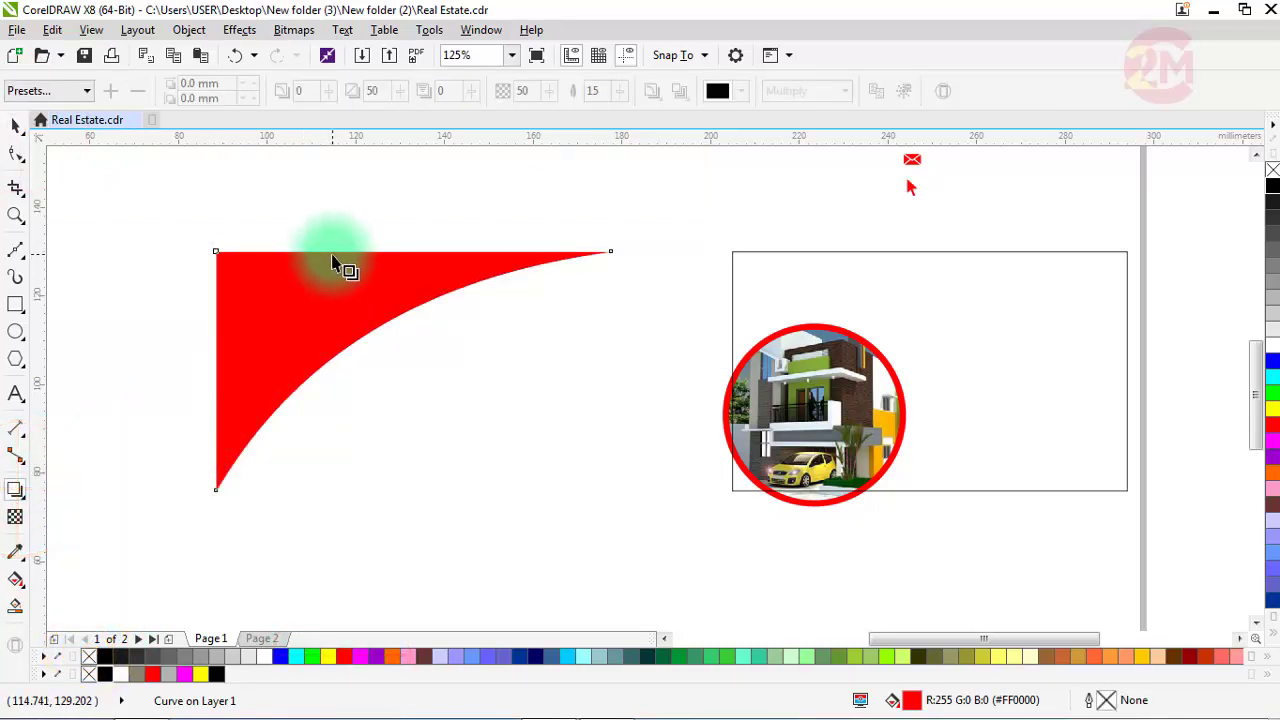
left_click_drag(333, 262, 395, 502)
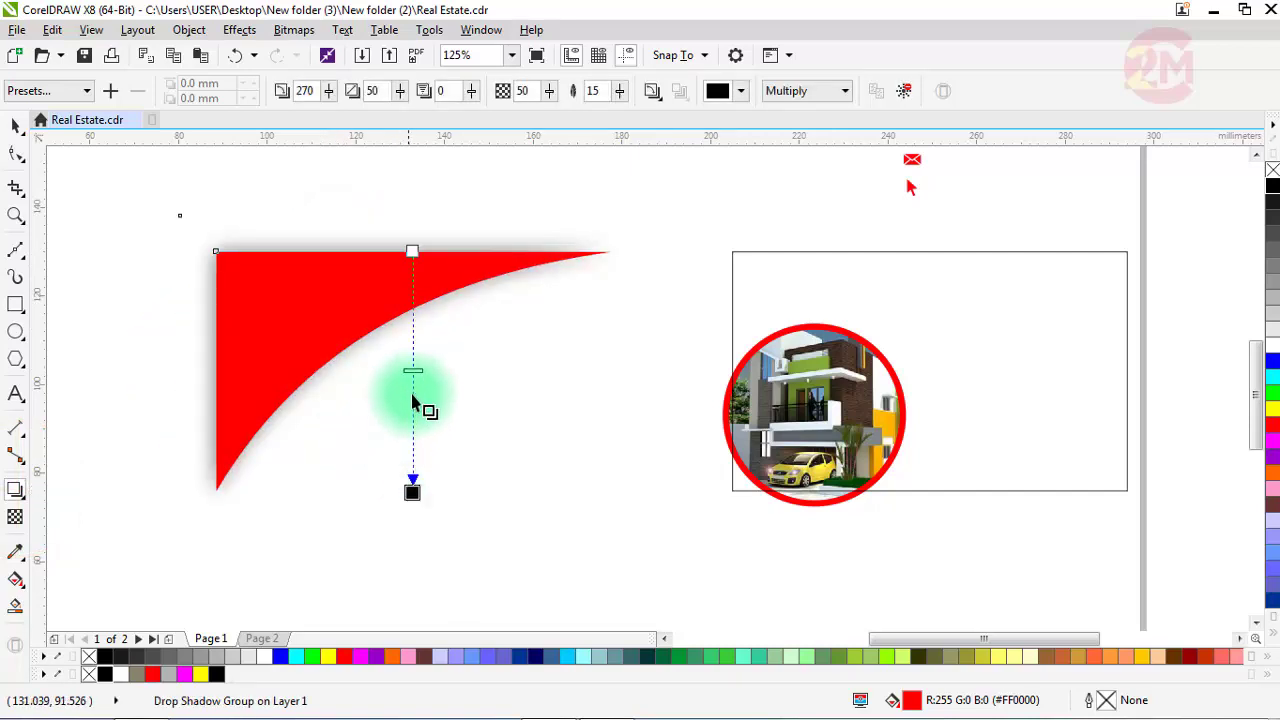
left_click_drag(413, 371, 414, 491)
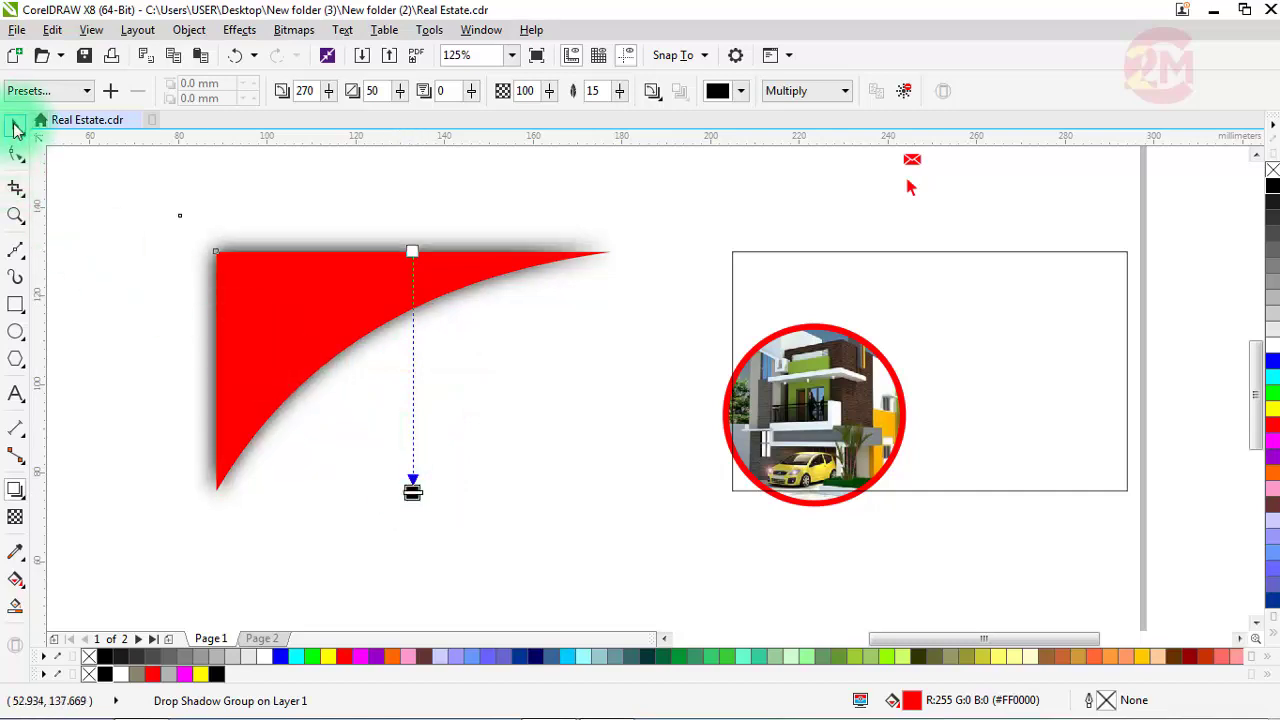
left_click(15, 126)
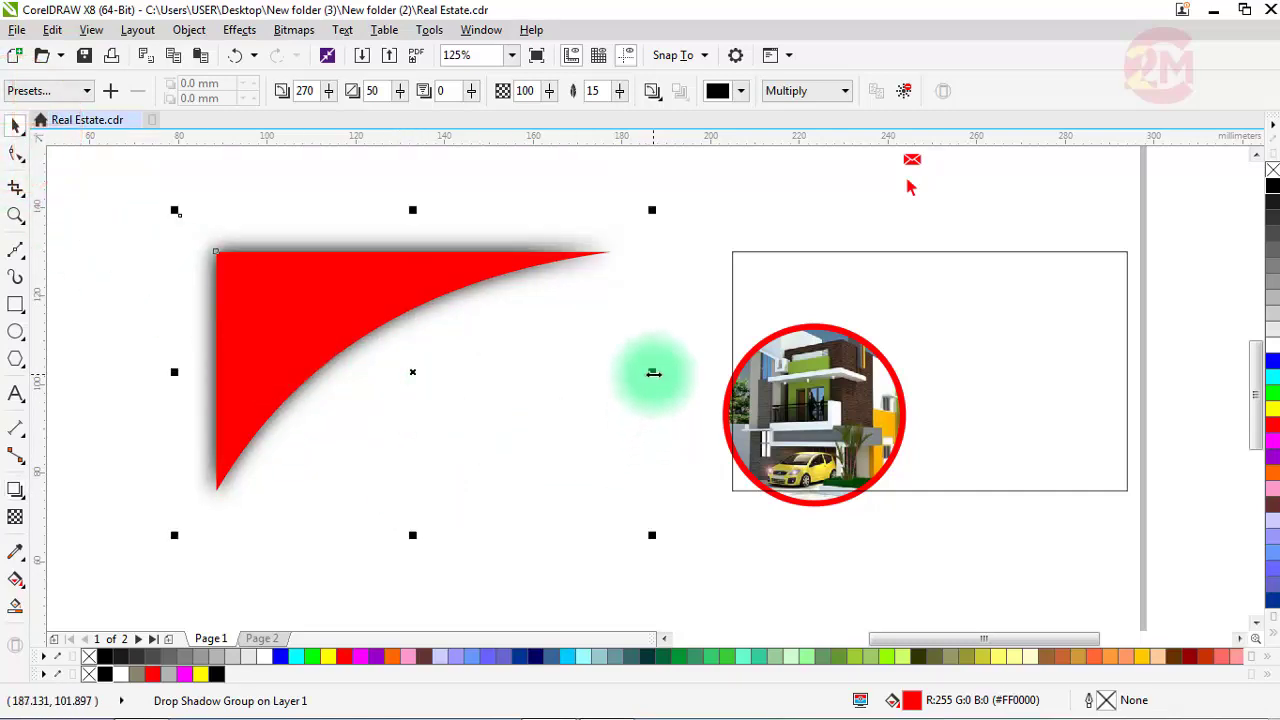
- Make three progressively narrower copies of the shadowed red shape, keeping their left edges aligned with the original
left_click_drag(652, 372, 578, 378)
key("ctrl+z")
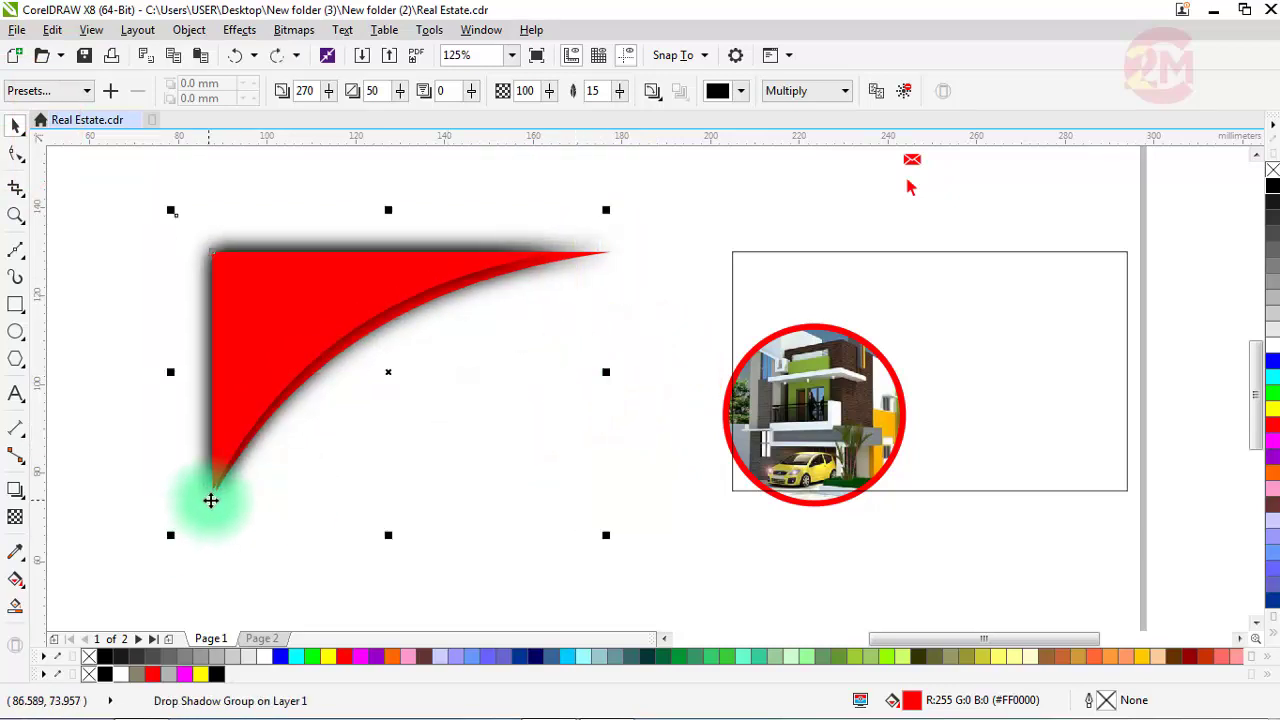
left_click_drag(214, 499, 250, 520)
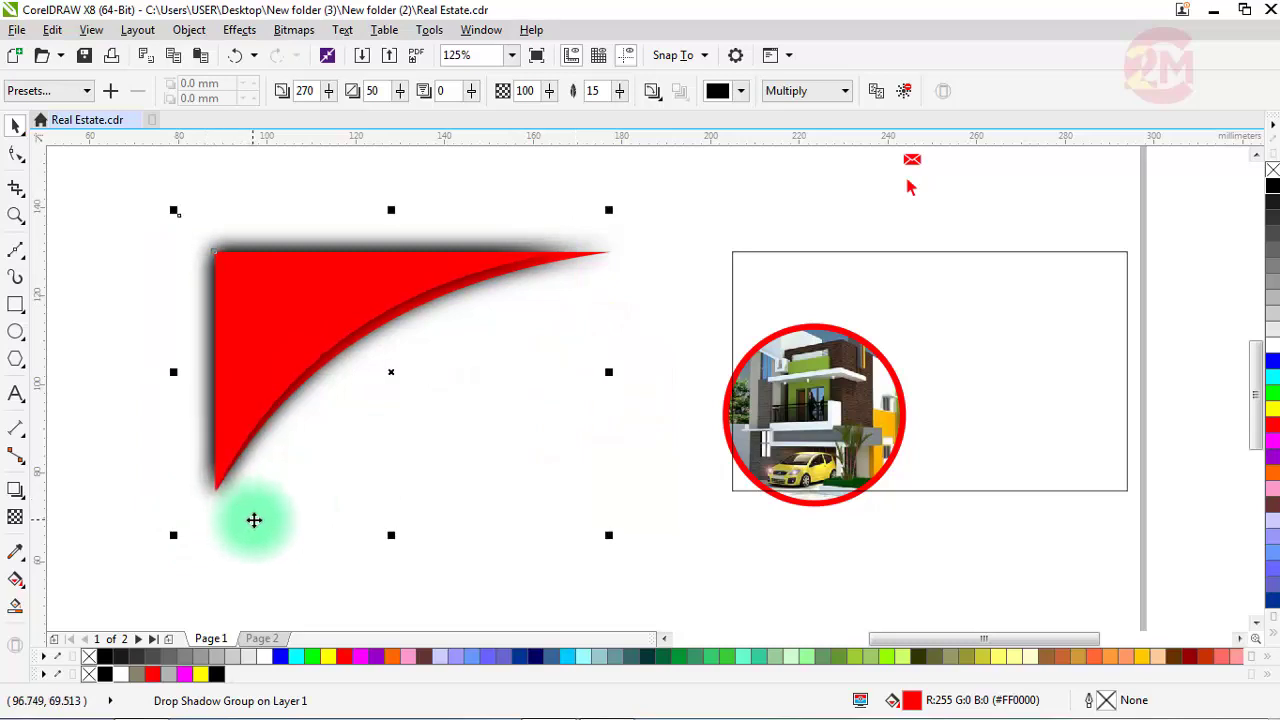
left_click_drag(609, 372, 553, 372)
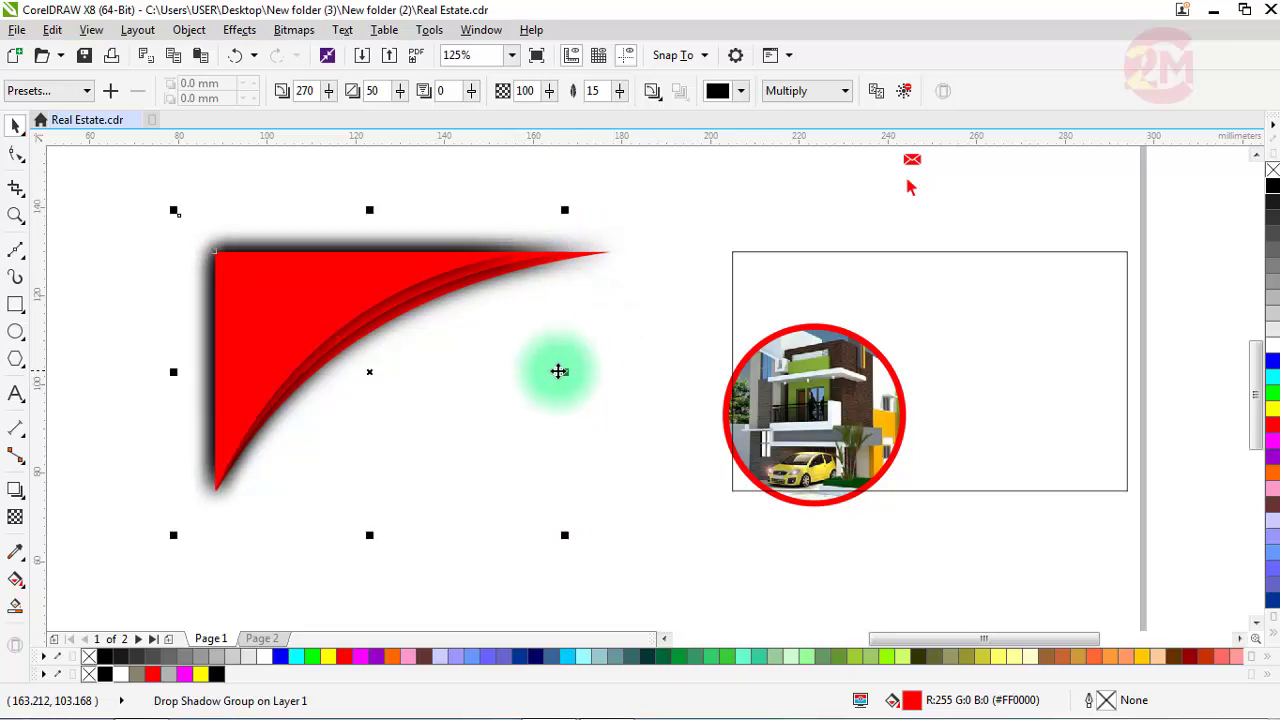
left_click_drag(567, 371, 517, 372)
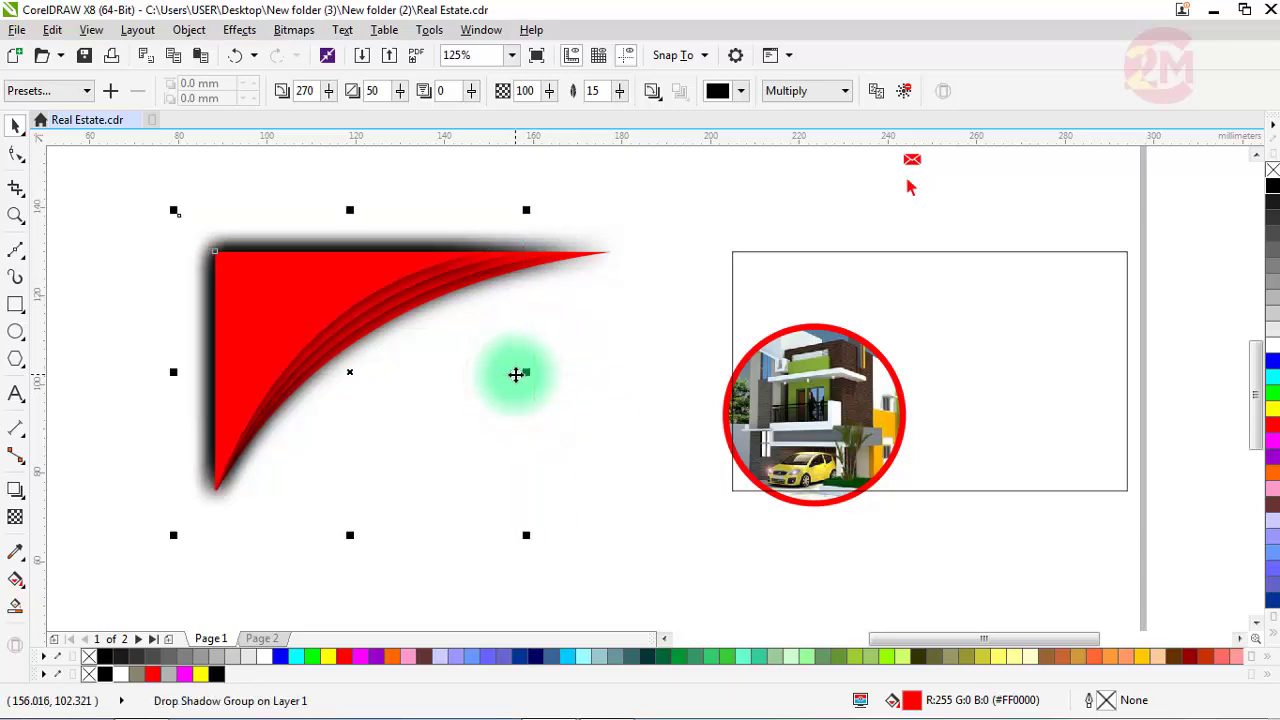
- Group all the layered red shapes together with their drop shadows
left_click(118, 180)
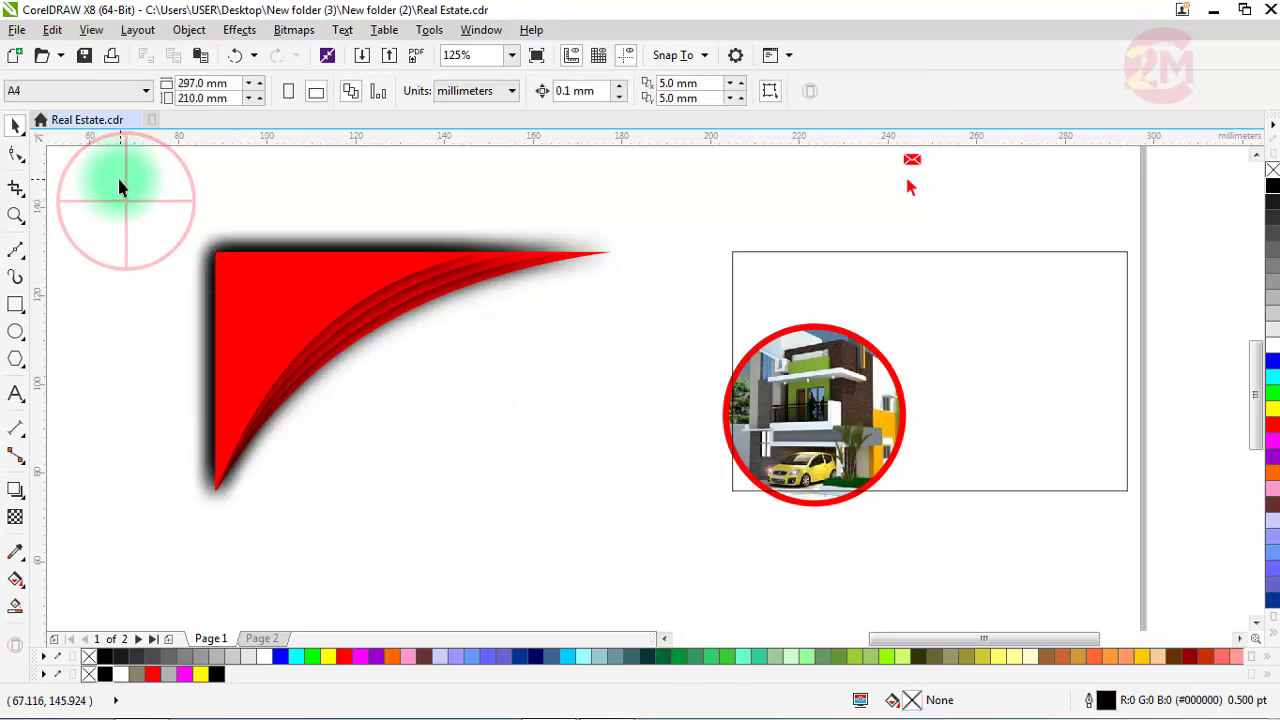
left_click_drag(225, 305, 620, 548)
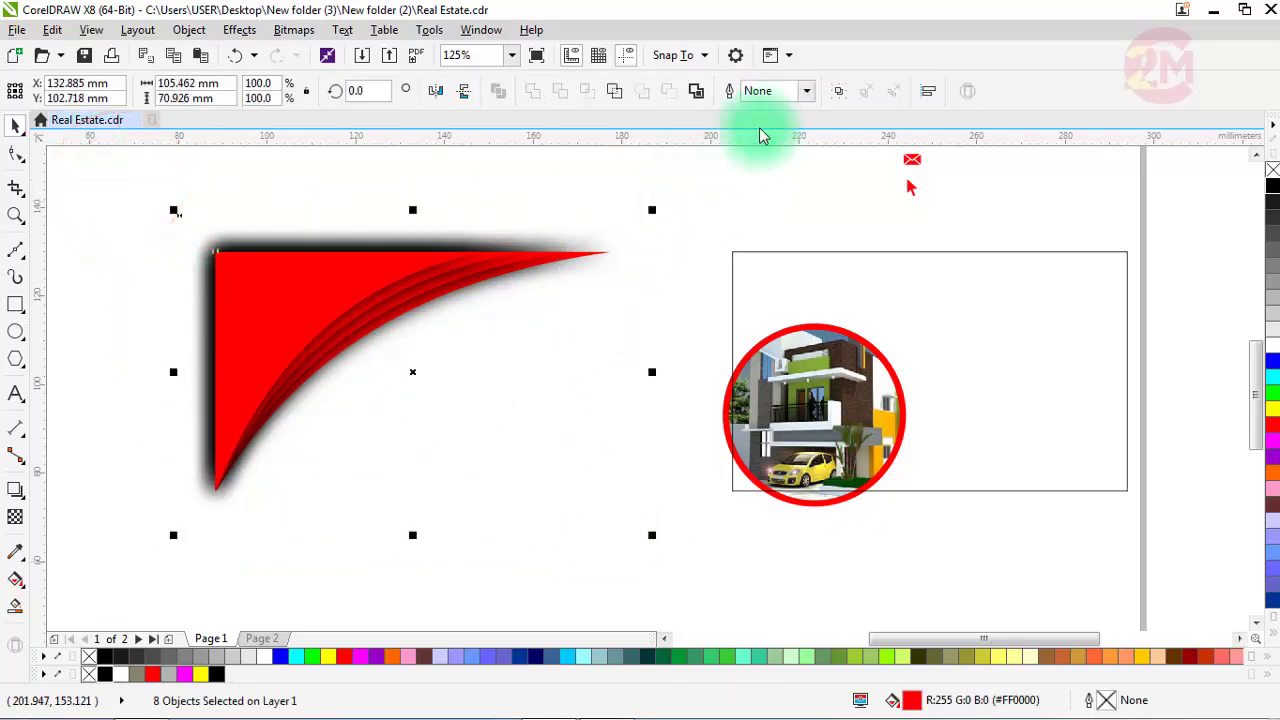
left_click(120, 230)
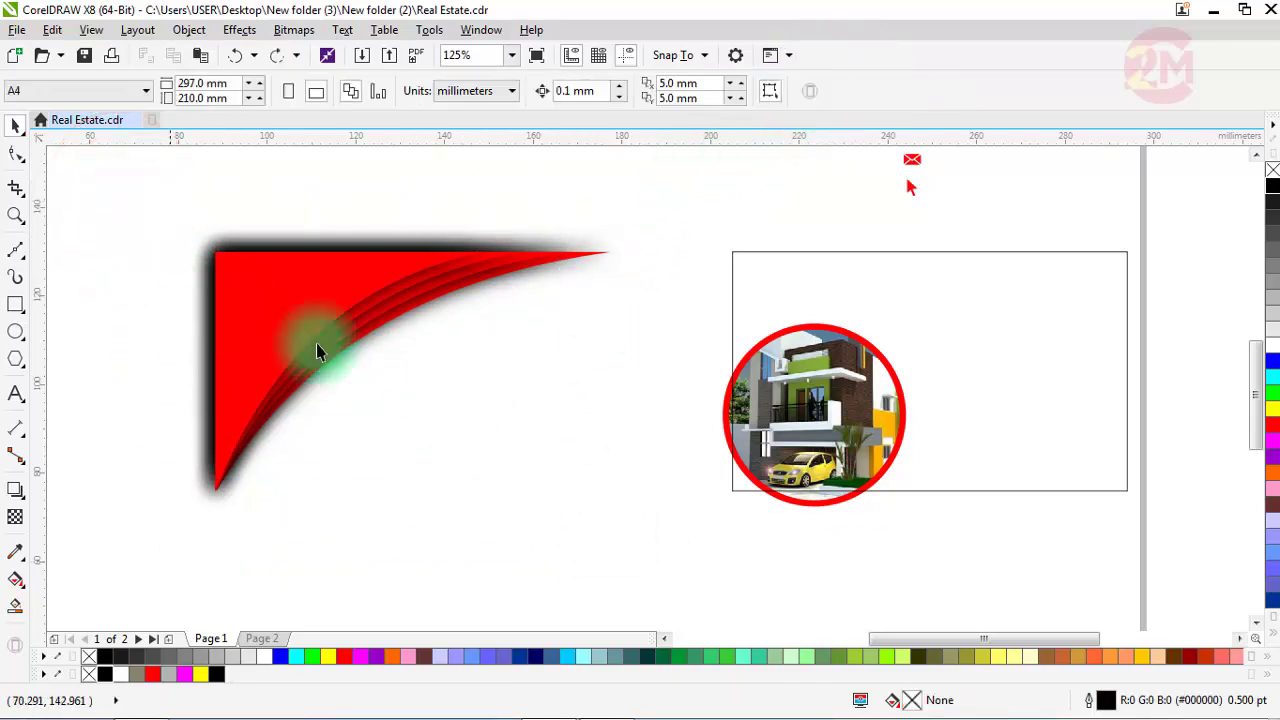
- Fill the right card rectangle with black
left_click(1003, 302)
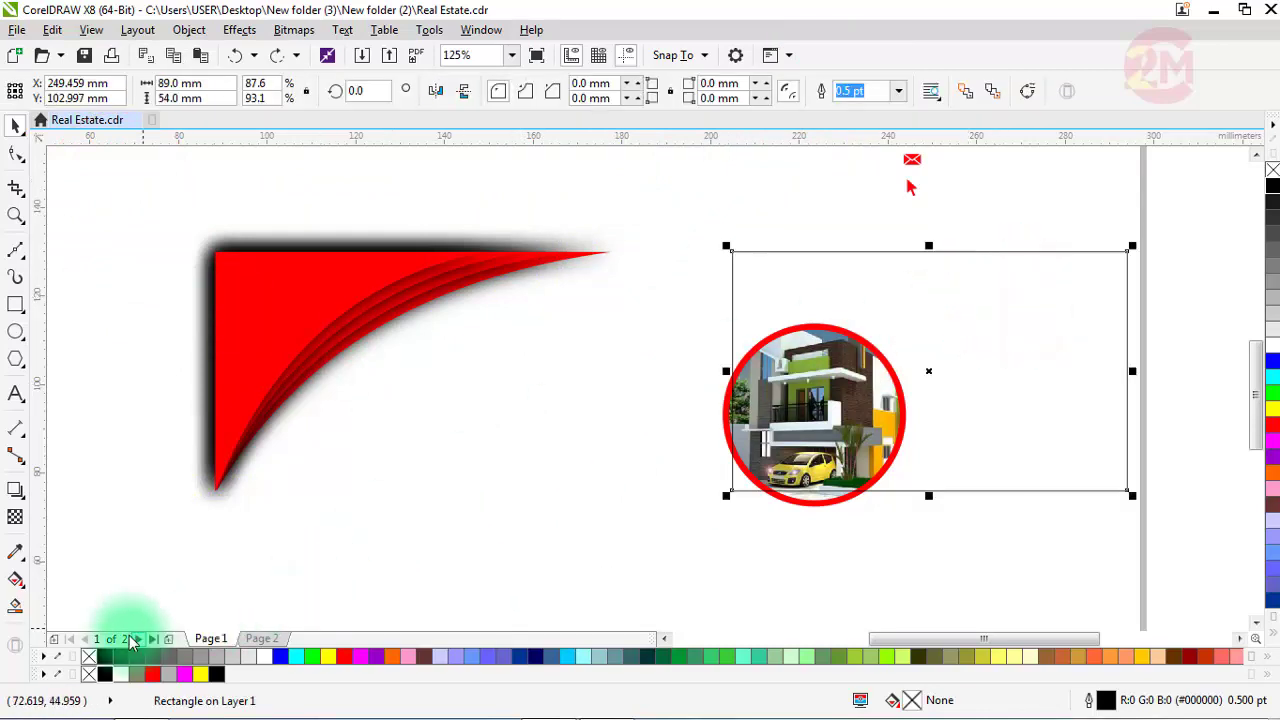
left_click(107, 656)
left_click(645, 303)
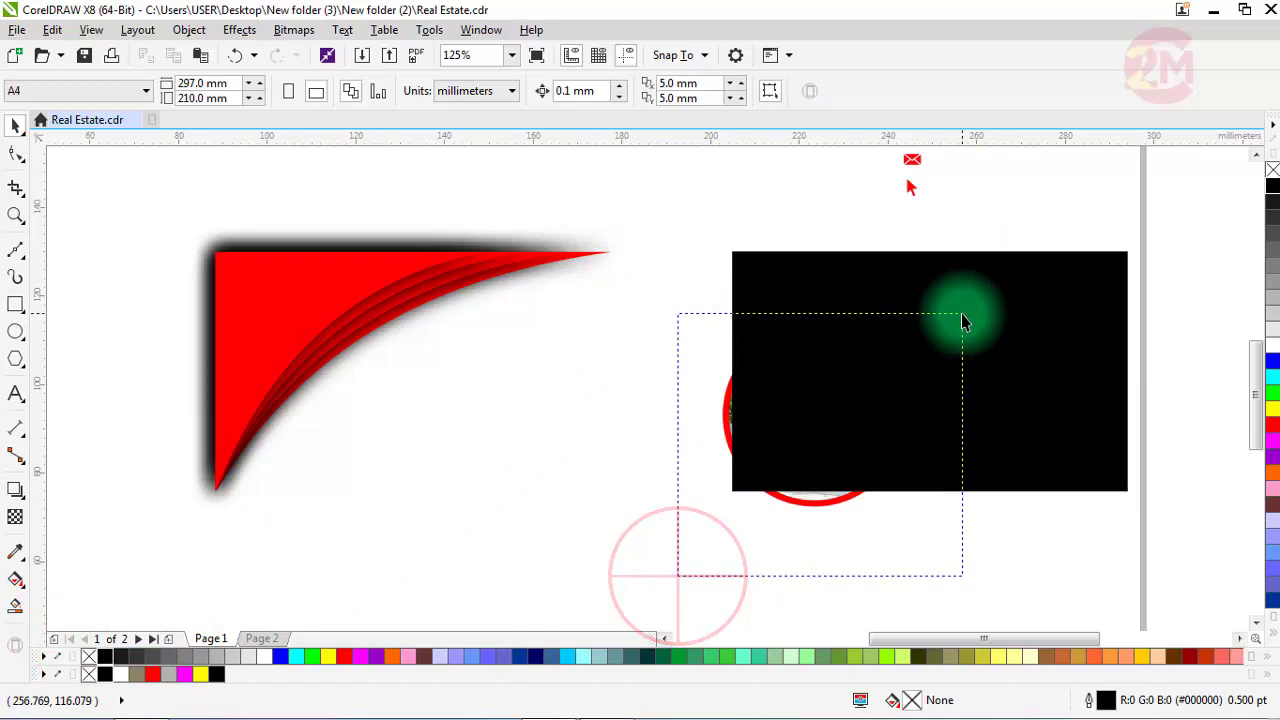
- Bring the house photo circle to the front of the layer, above the black rectangle
key("Tab")
left_click(189, 30)
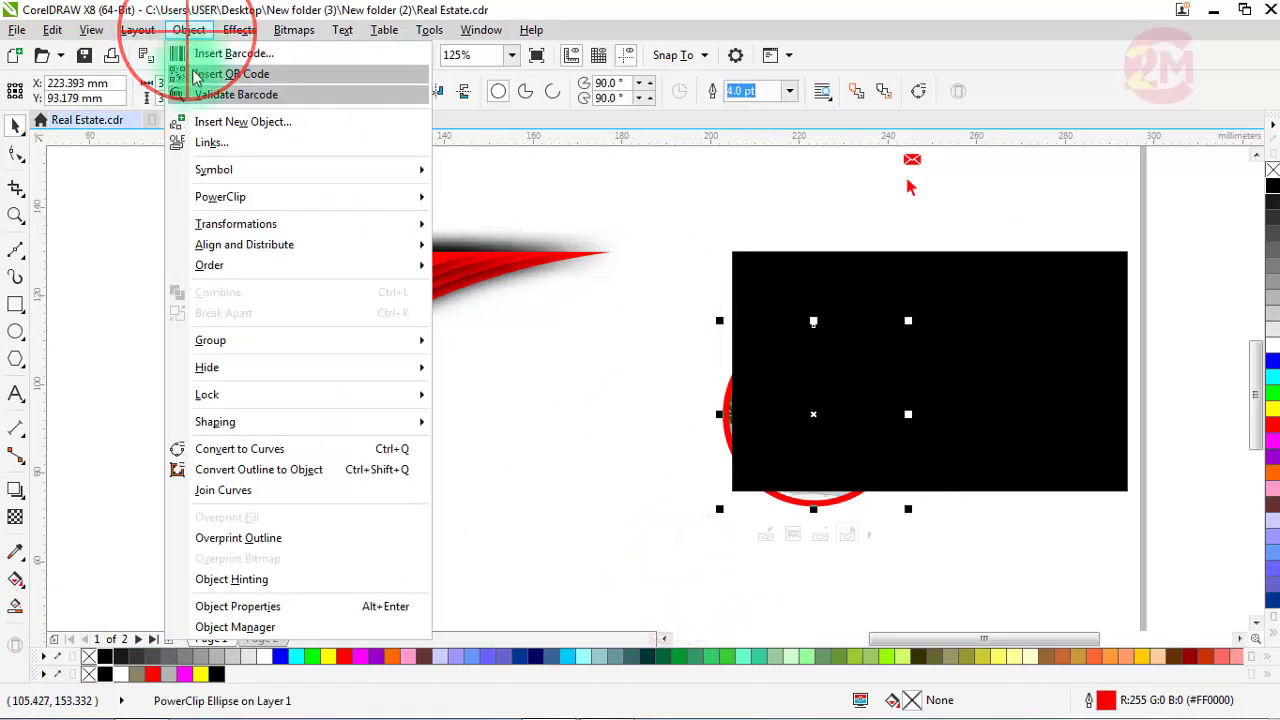
left_click(214, 265)
left_click(490, 265)
left_click(665, 370)
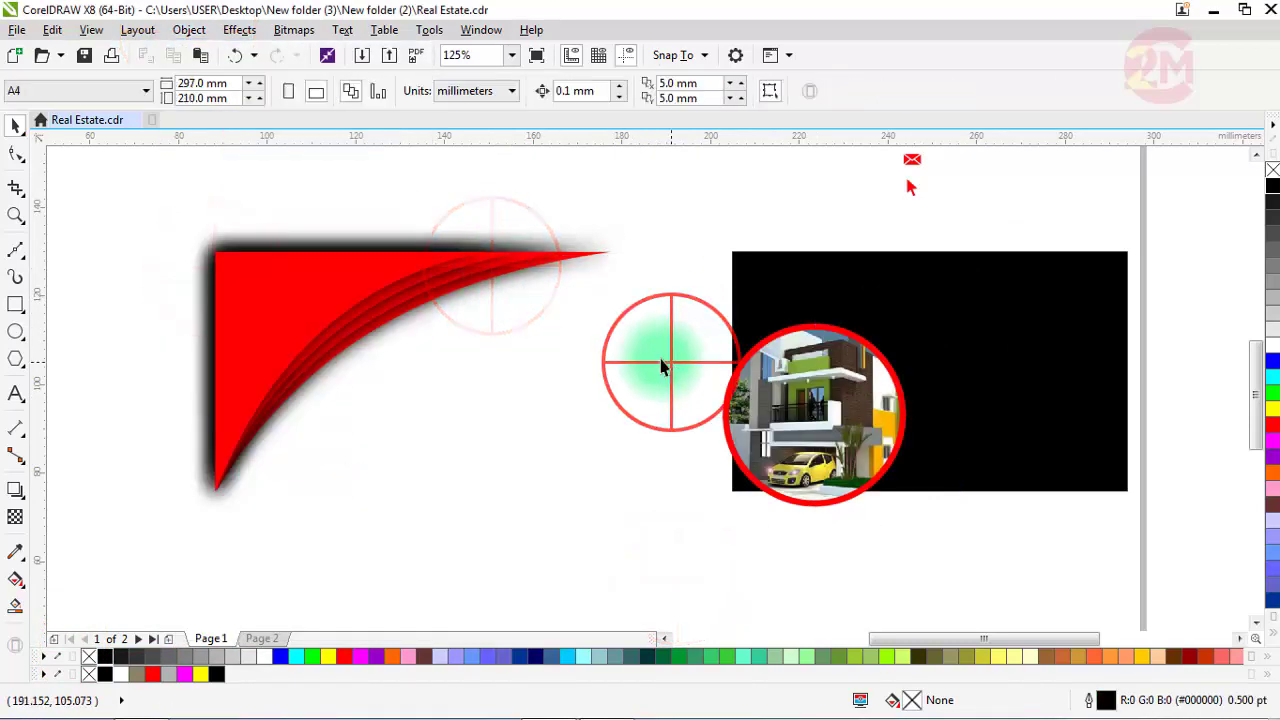
left_click(651, 199)
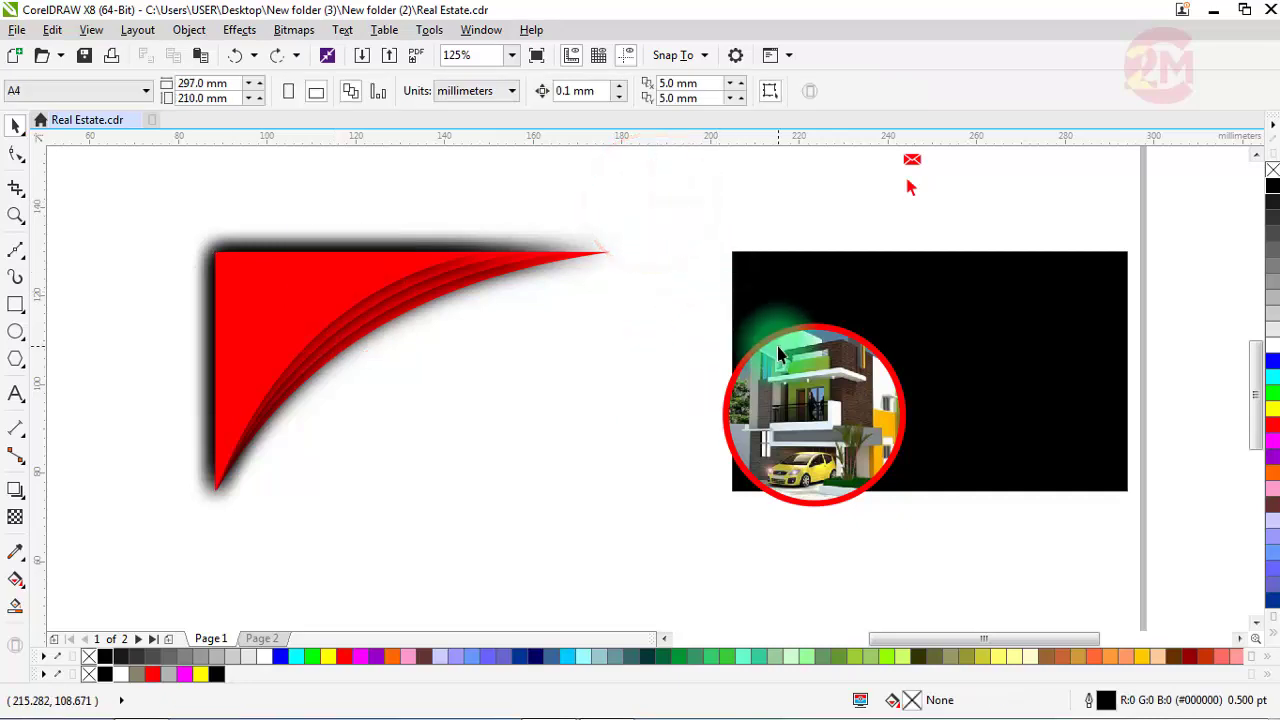
left_click(745, 321)
left_click(700, 225)
left_click_drag(693, 215, 1150, 537)
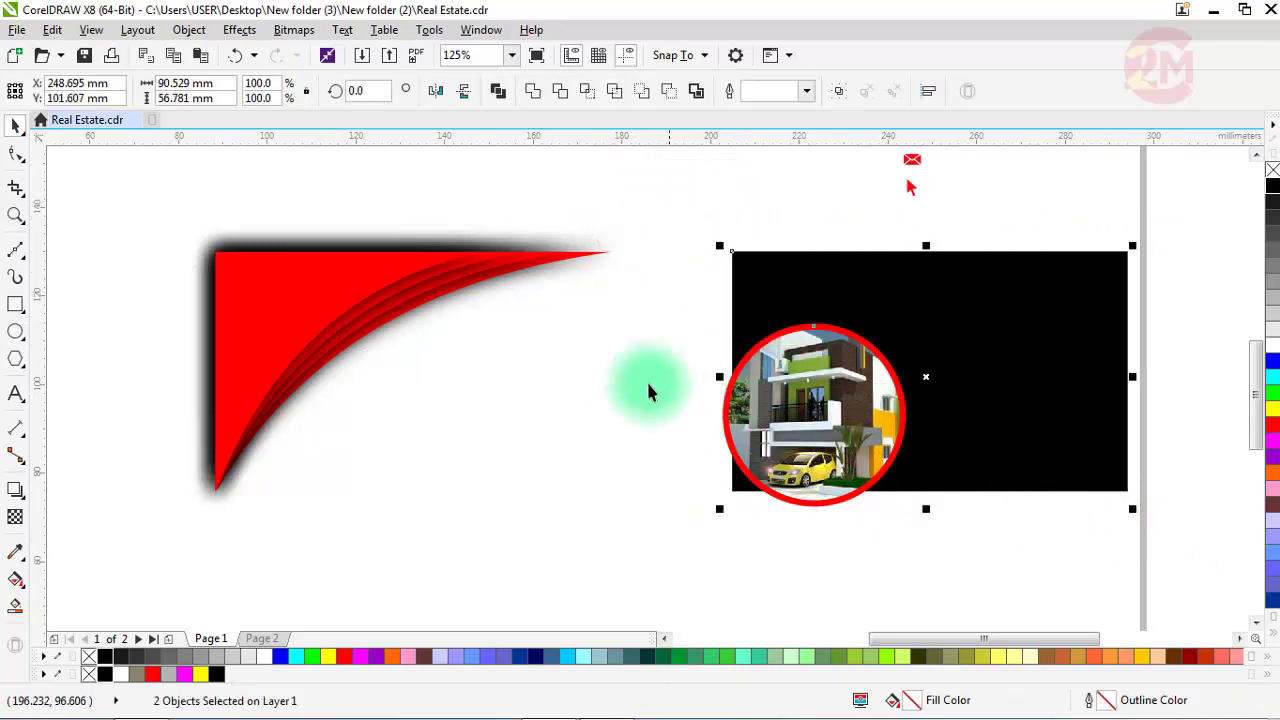
left_click(609, 371)
- PowerClip the house photo circle inside the black rectangle
left_click(748, 375)
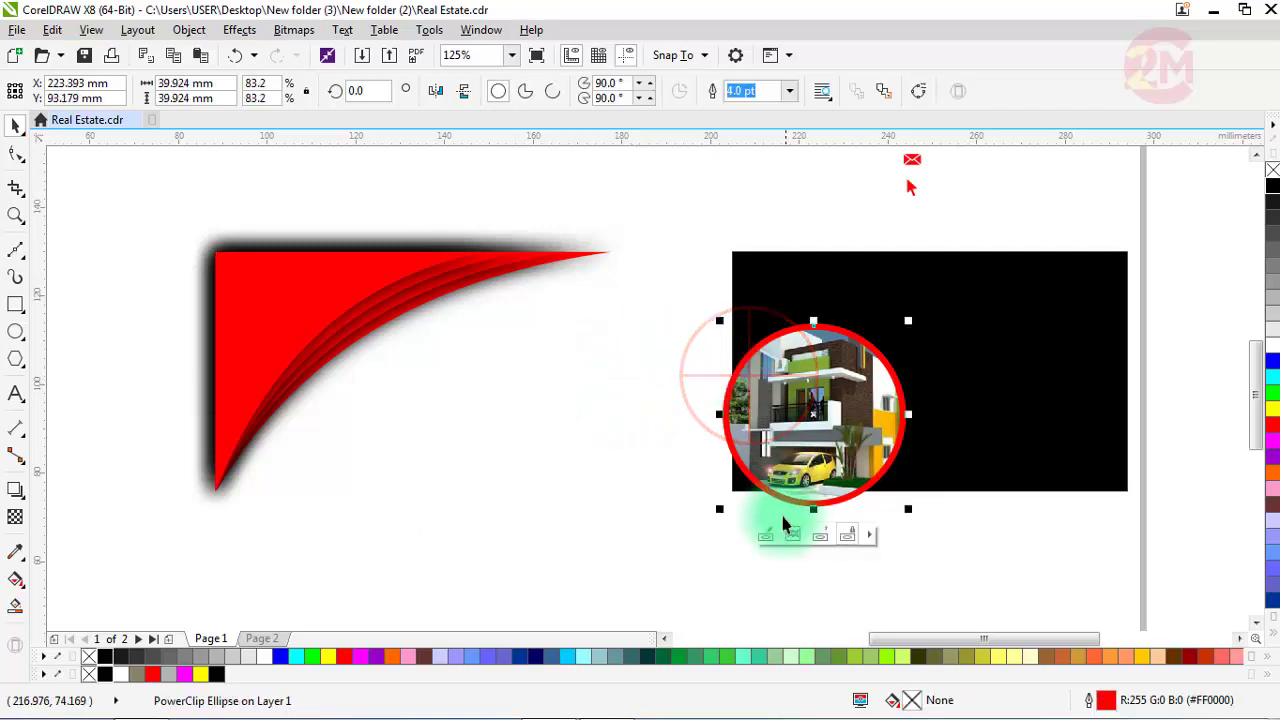
right_click(775, 455)
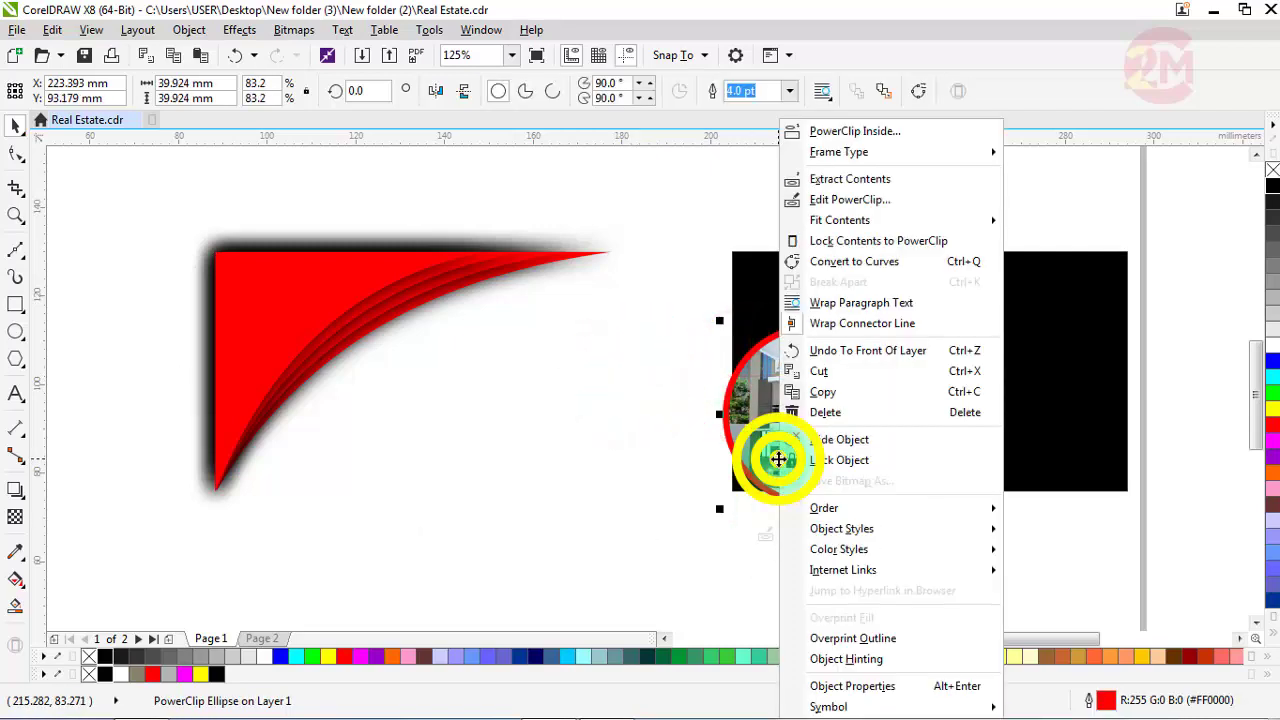
left_click(905, 152)
left_click(991, 317)
left_click(649, 370)
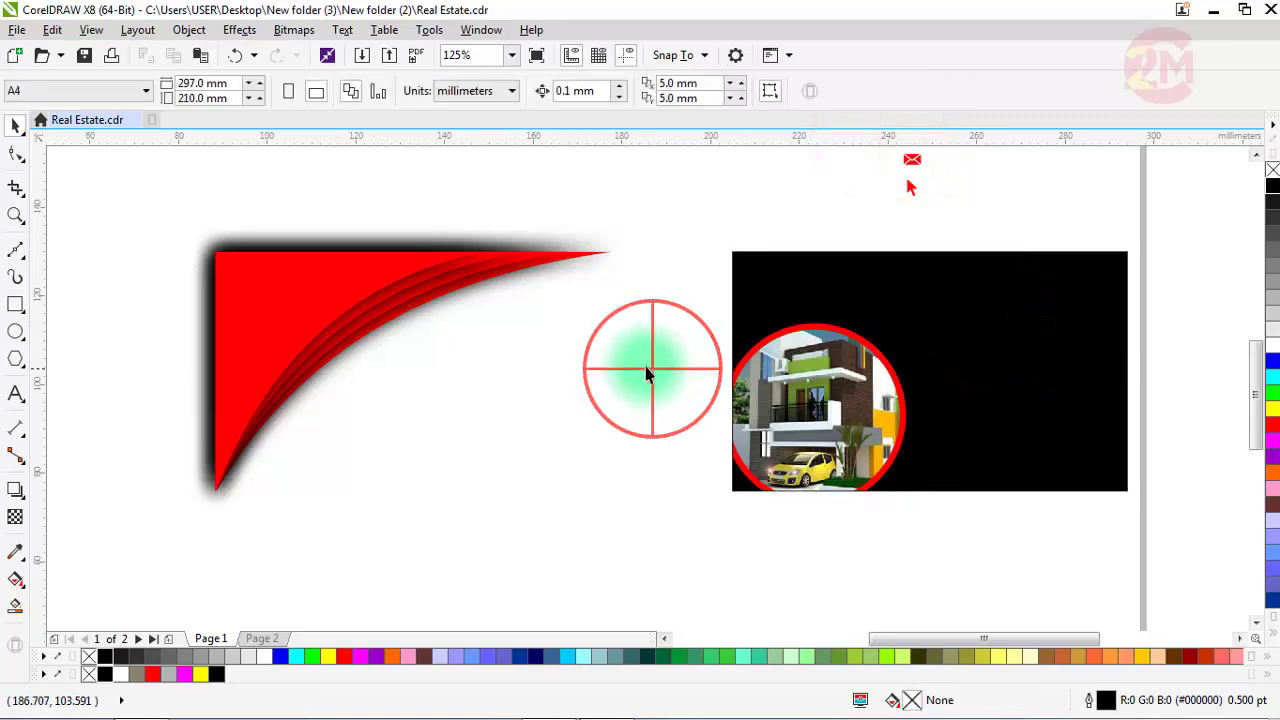
- PowerClip the grouped red curved shapes inside the black rectangle
left_click(356, 295)
right_click(354, 297)
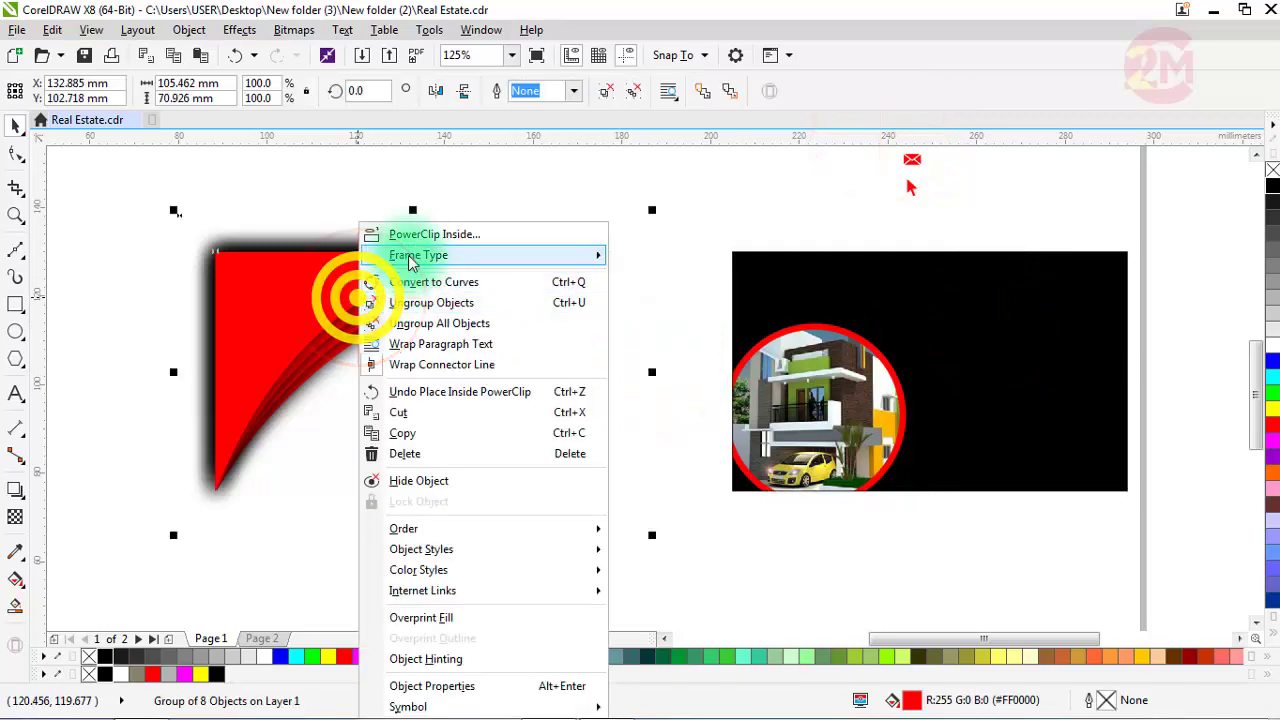
left_click(434, 234)
left_click(785, 289)
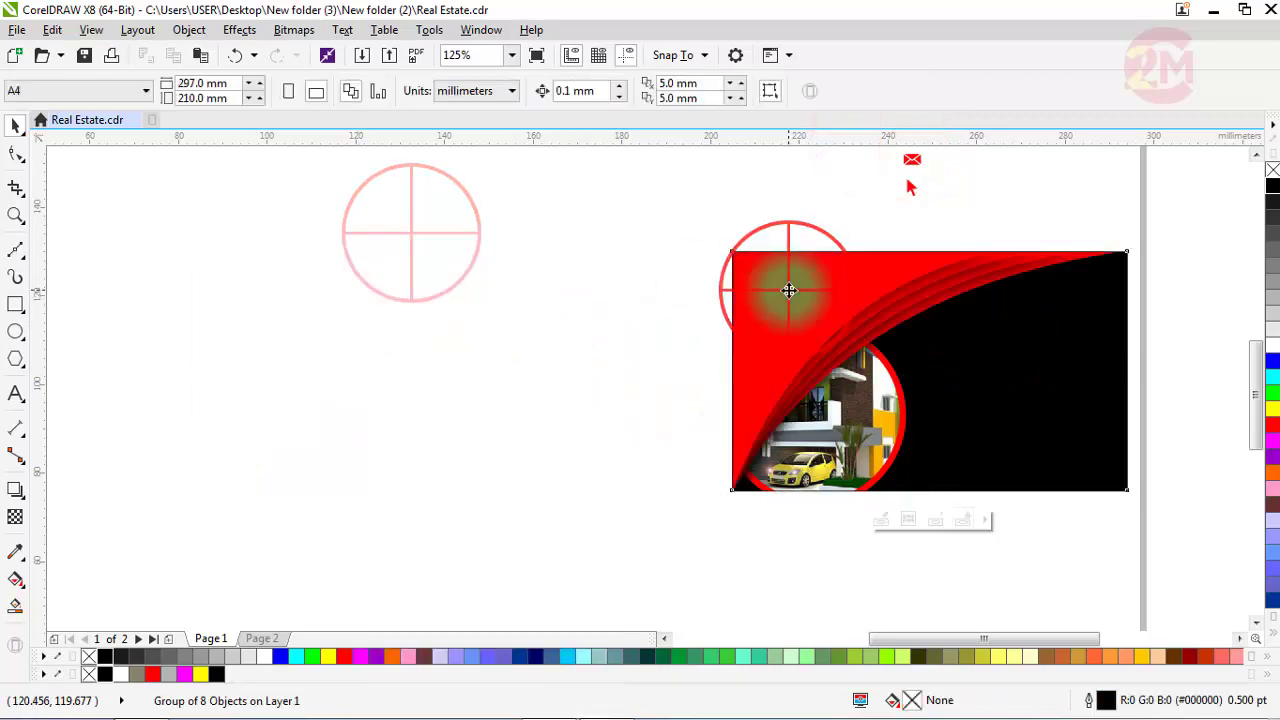
left_click(463, 346)
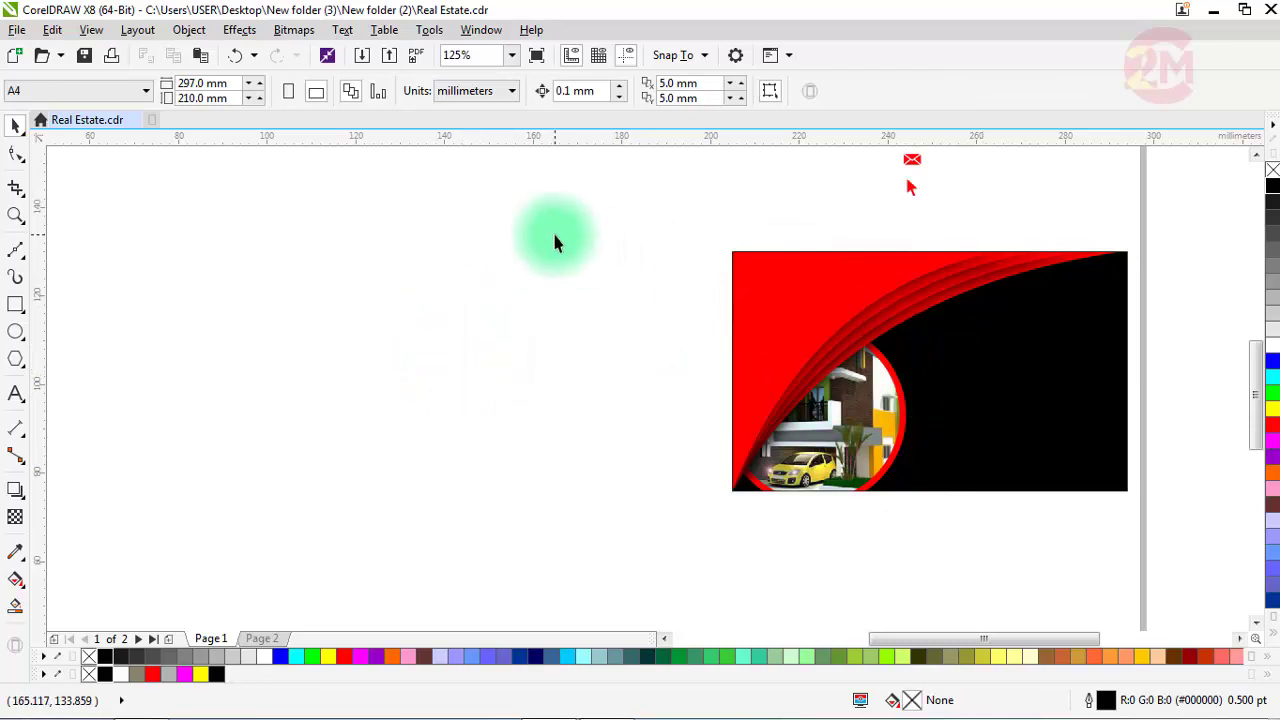
scroll(554, 240, "down", 2)
left_click_drag(588, 228, 905, 420)
left_click(763, 318, "ctrl")
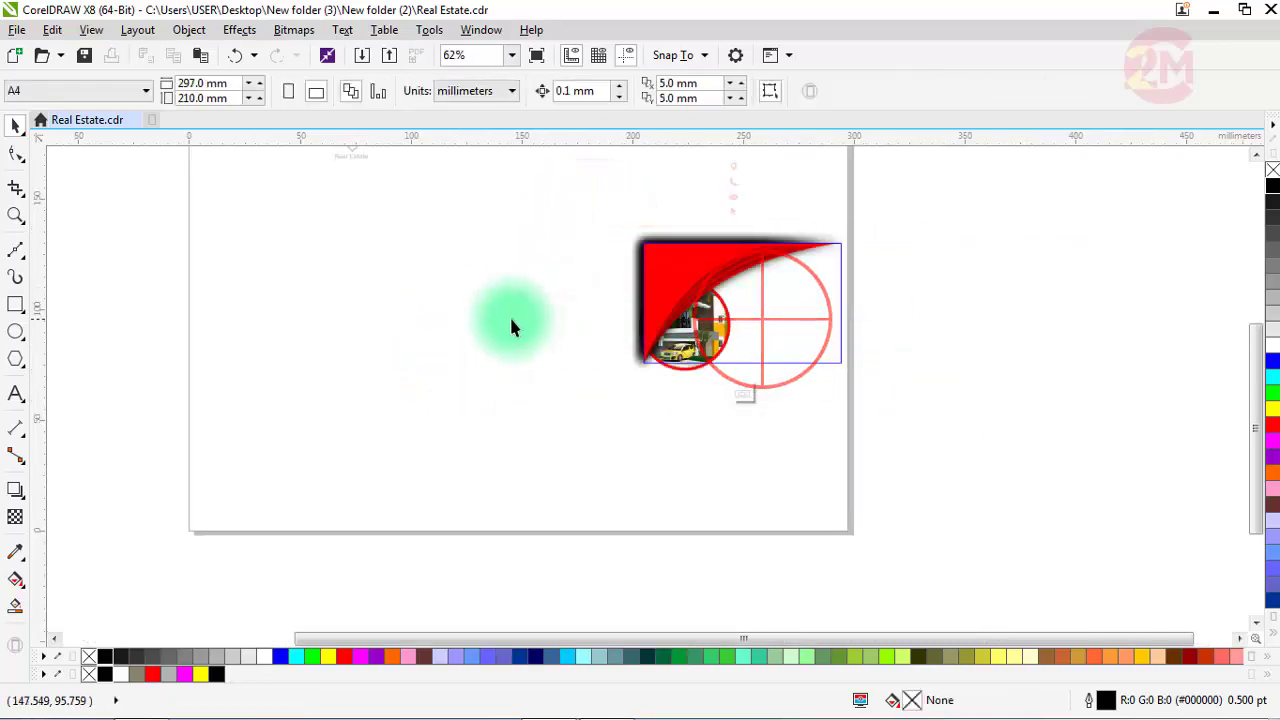
left_click(706, 311)
left_click(763, 316, "ctrl")
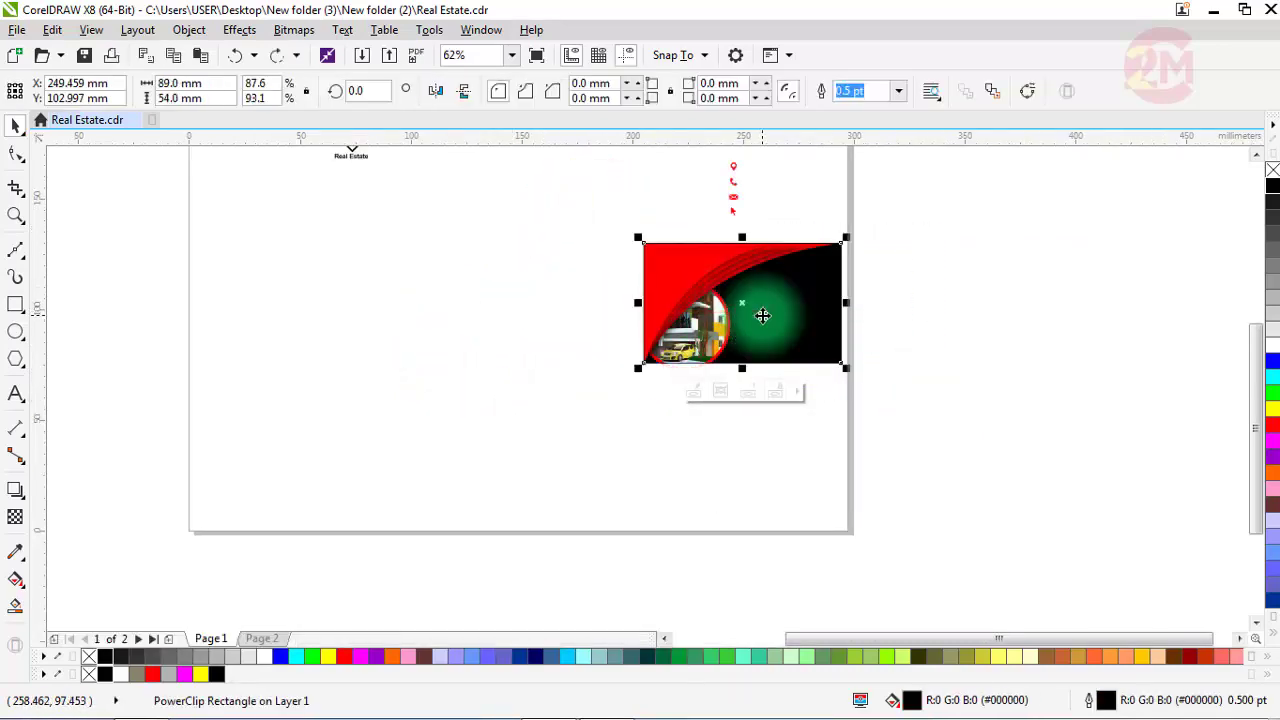
- Move the black card left to about X 148.7 mm, near the horizontal middle of the page
left_click_drag(742, 306, 517, 305)
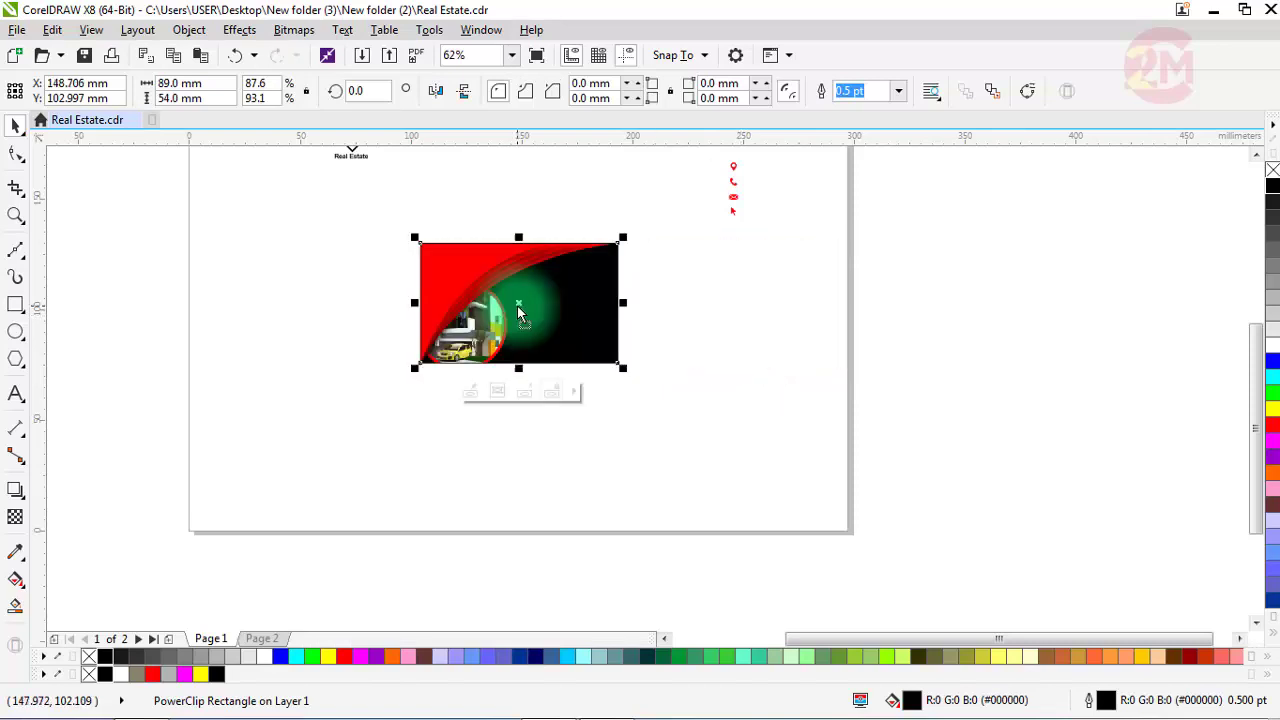
scroll(517, 305, "up", 2)
left_click(858, 291)
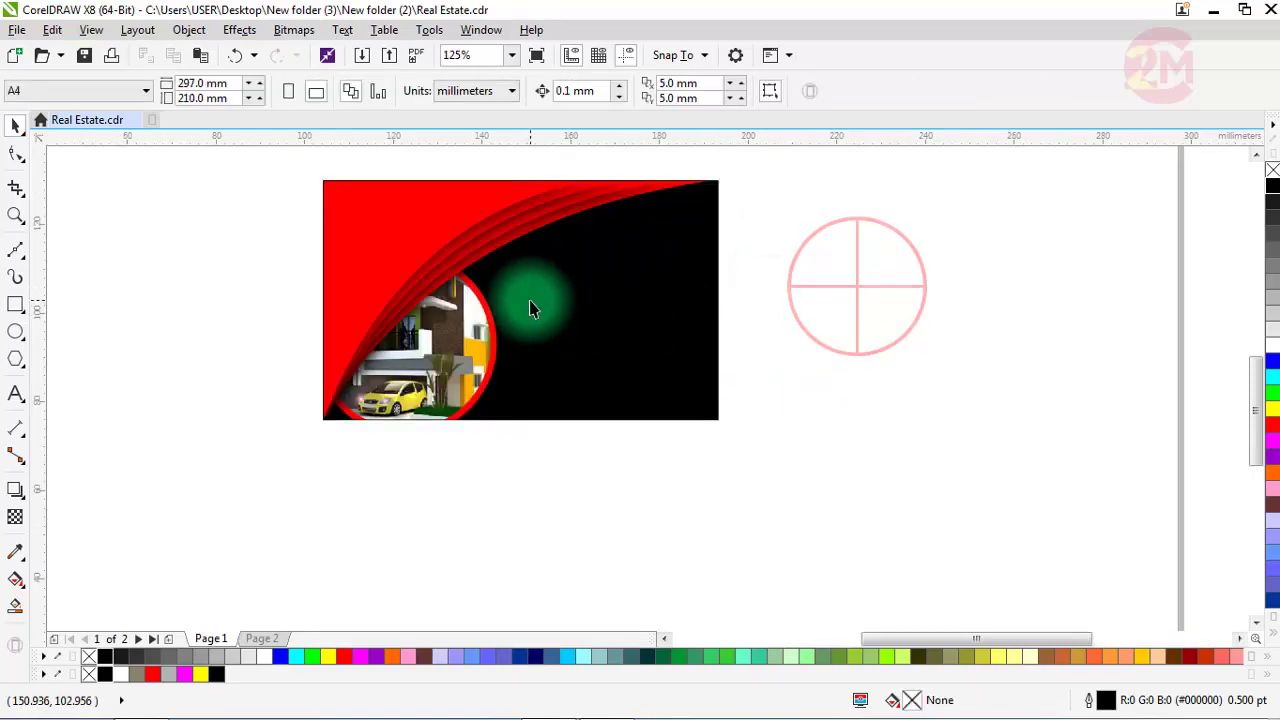
- Open the card's PowerClip contents for editing and resize the house photo circle to about 38.2 mm across
left_click(472, 328)
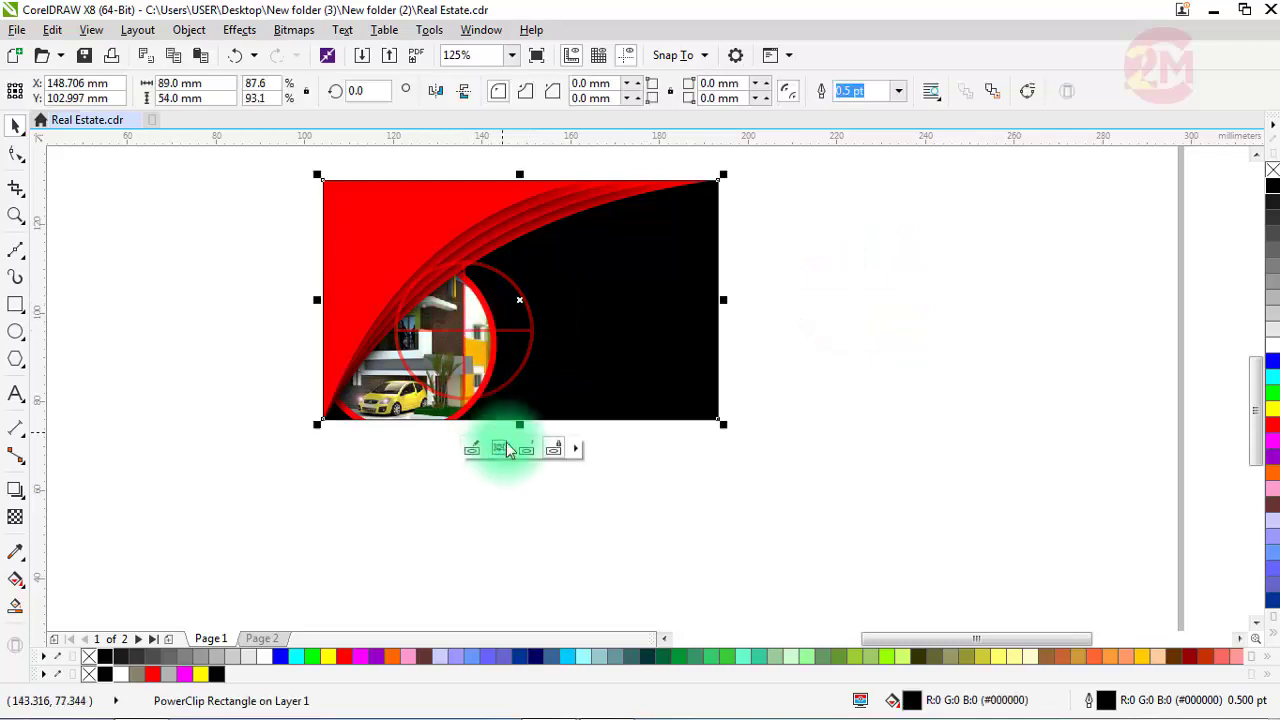
left_click(472, 448)
left_click(435, 344)
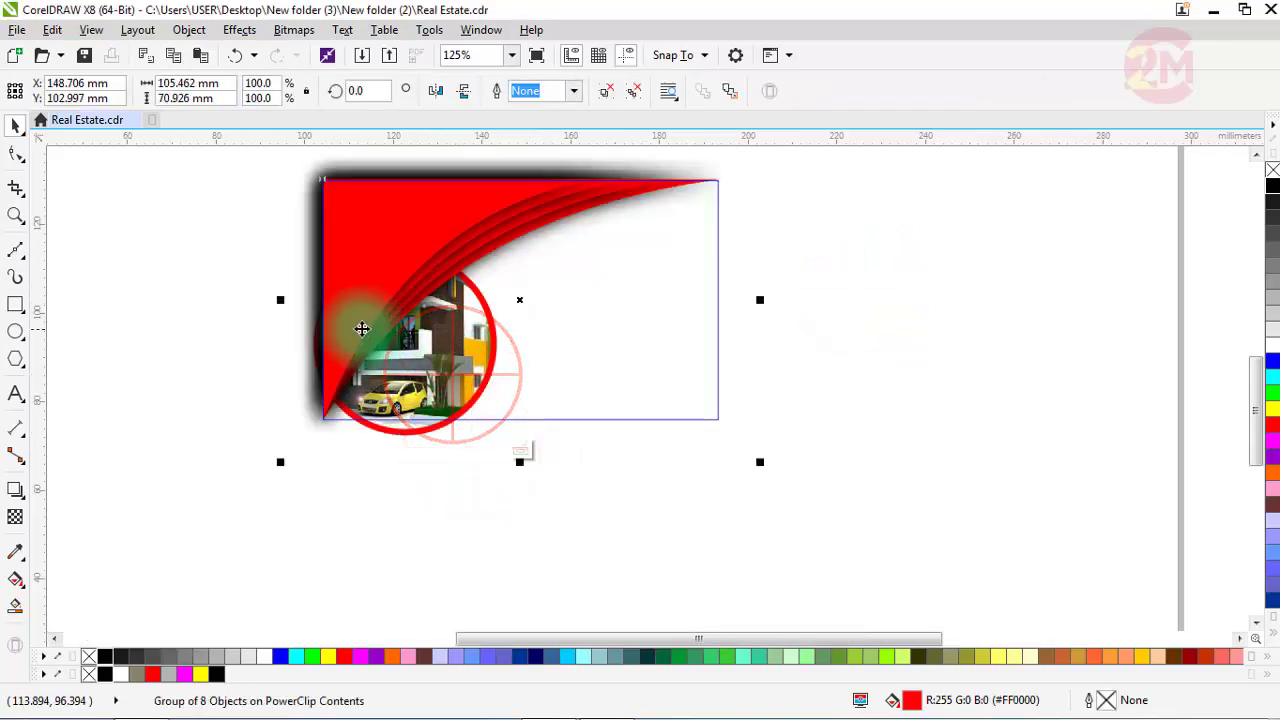
left_click(183, 220)
left_click_drag(186, 171, 520, 443)
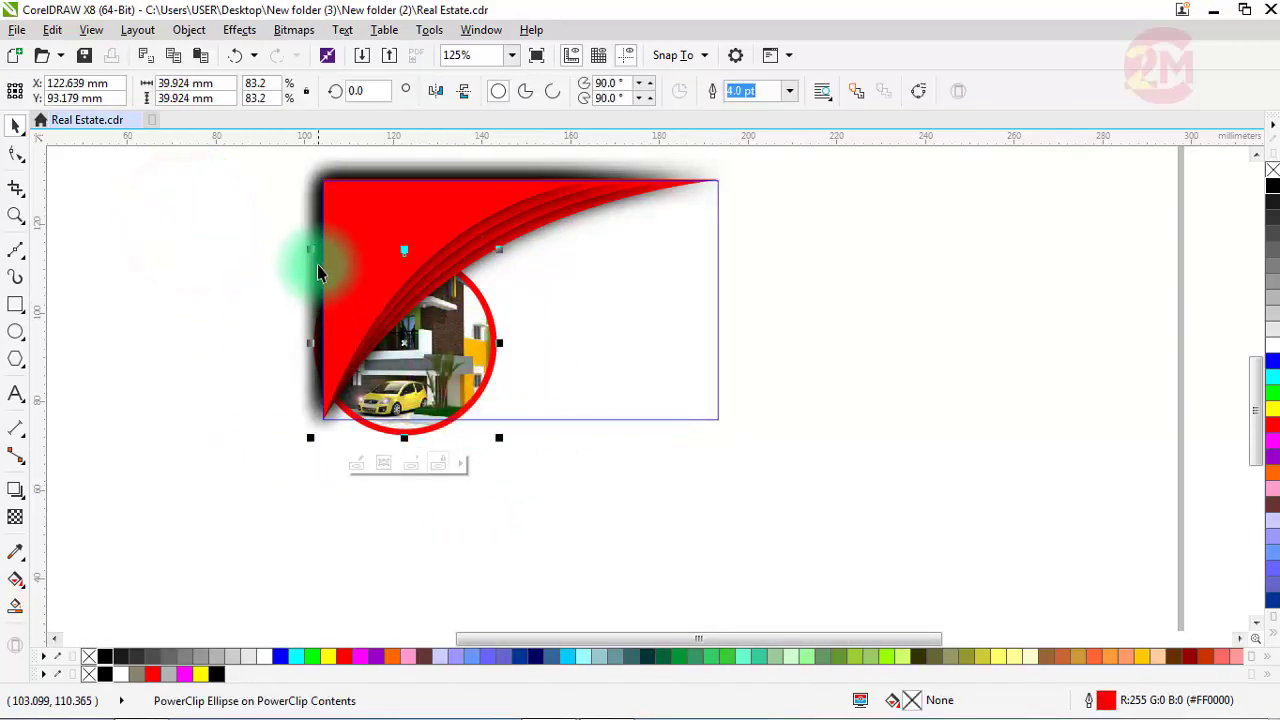
left_click_drag(313, 252, 347, 287)
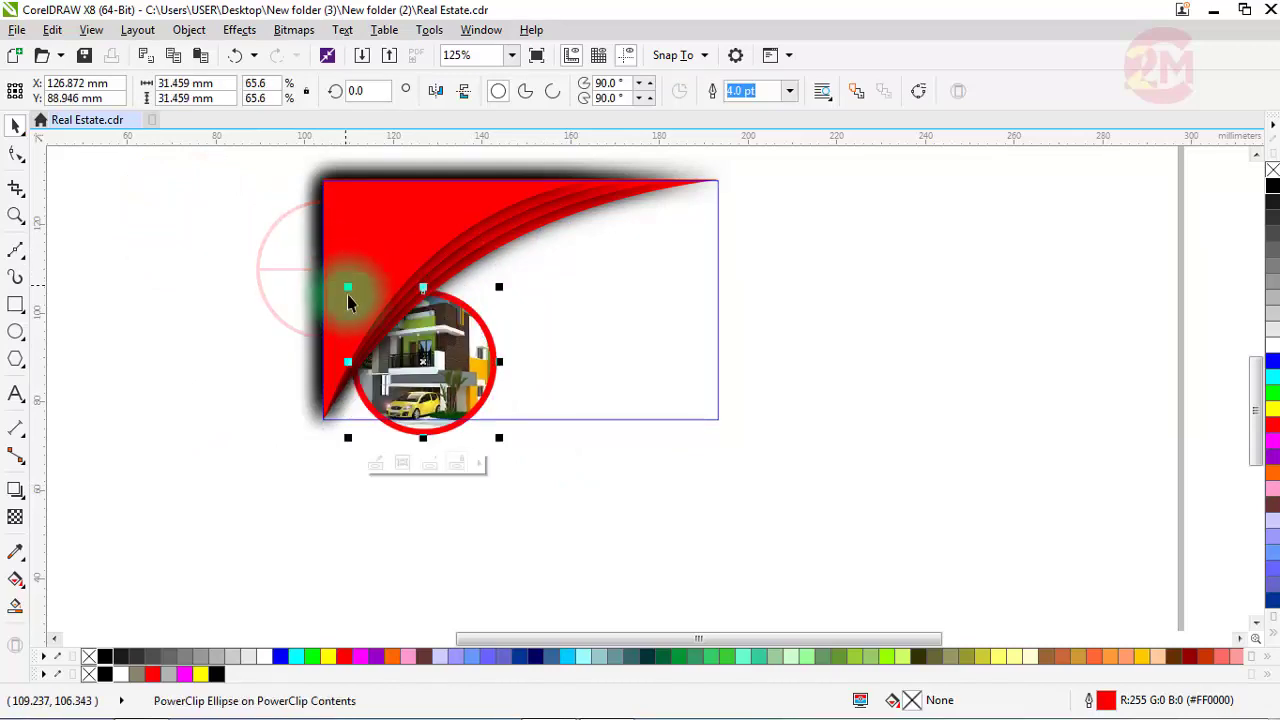
left_click_drag(502, 288, 390, 473)
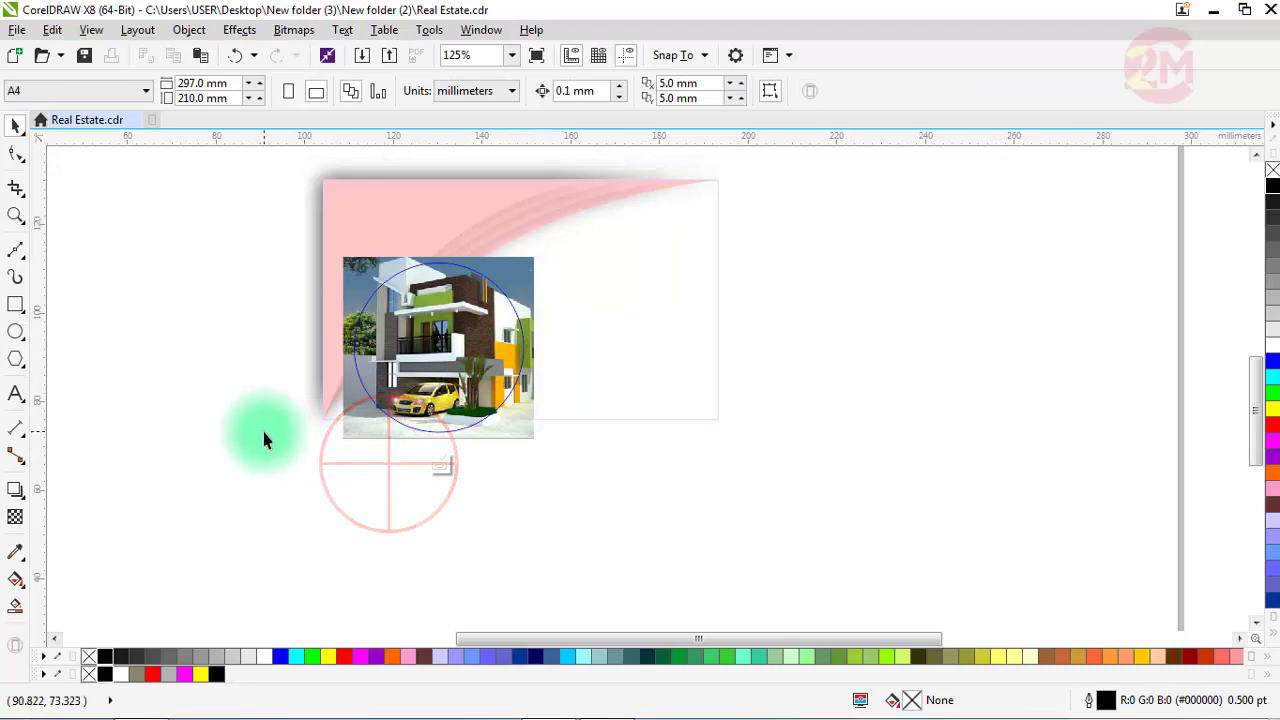
left_click(438, 470)
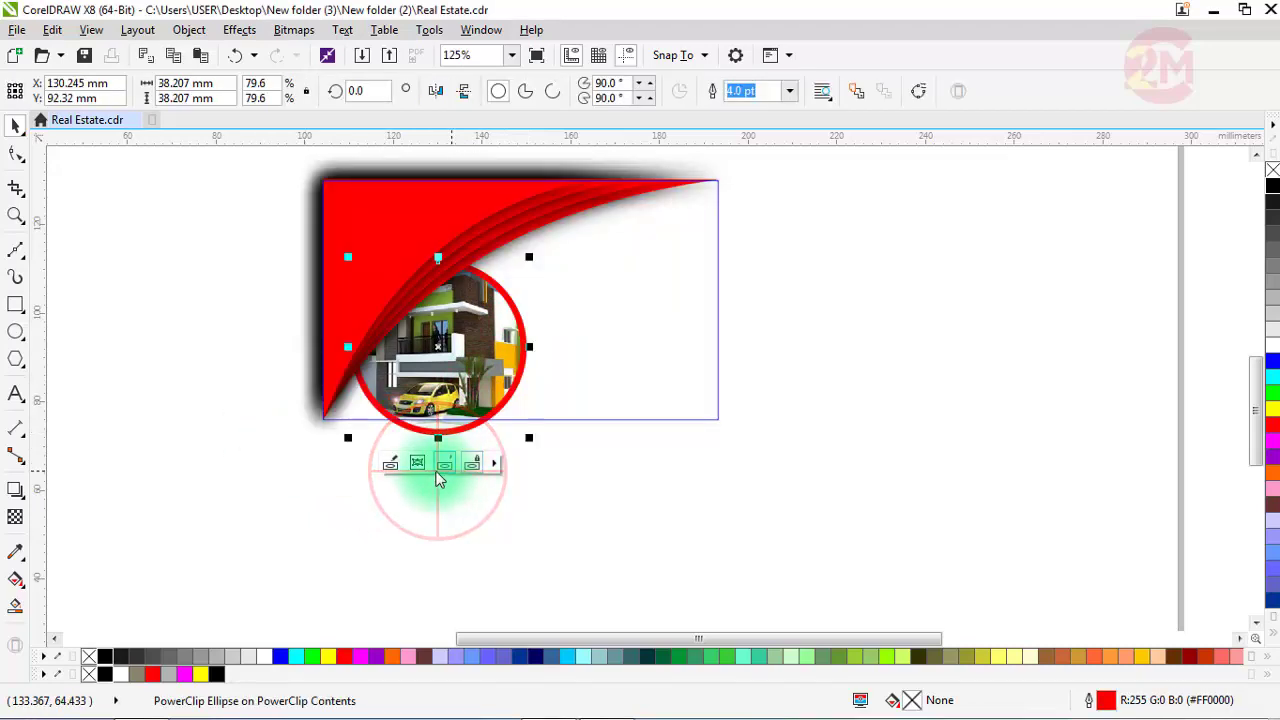
- Finish editing the card's PowerClip contents and deselect the card
left_click(635, 378)
left_click(521, 456)
left_click(408, 482)
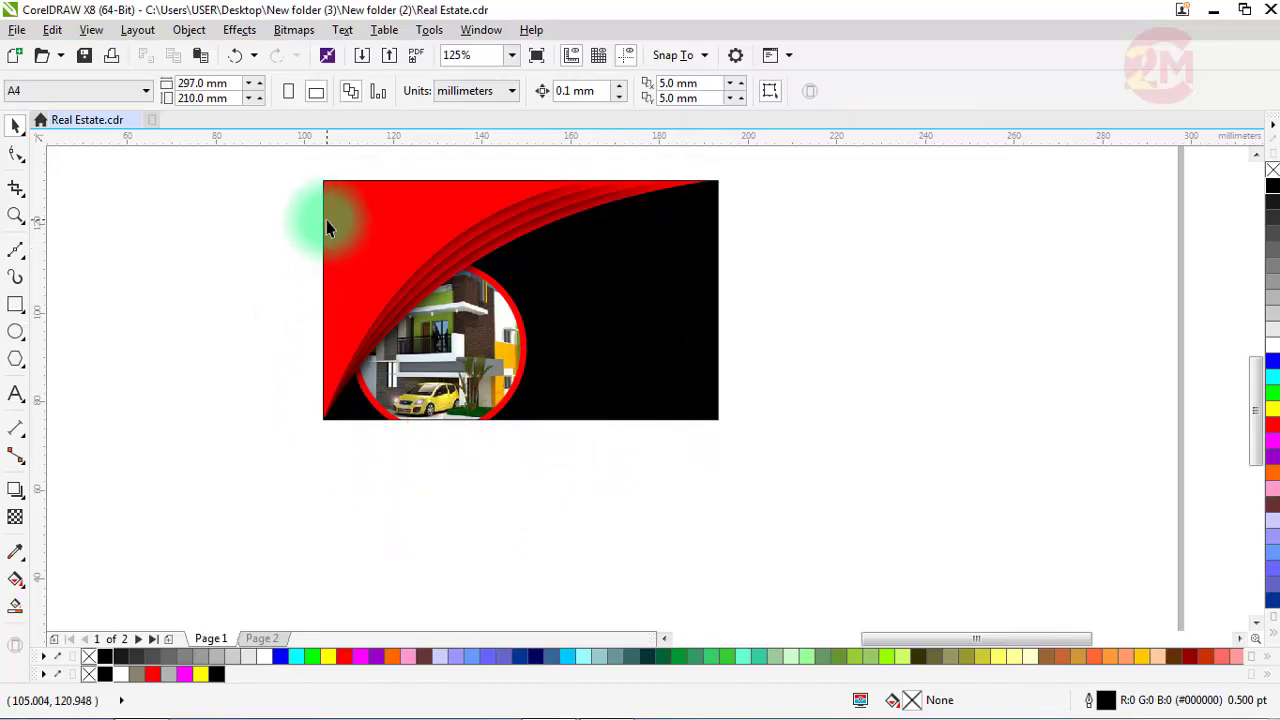
- Move the Real Estate logo onto the card's upper-left red area at about X 117.9 mm, Y 119.3 mm, and bring it to the front of the page
scroll(470, 452, "down", 2)
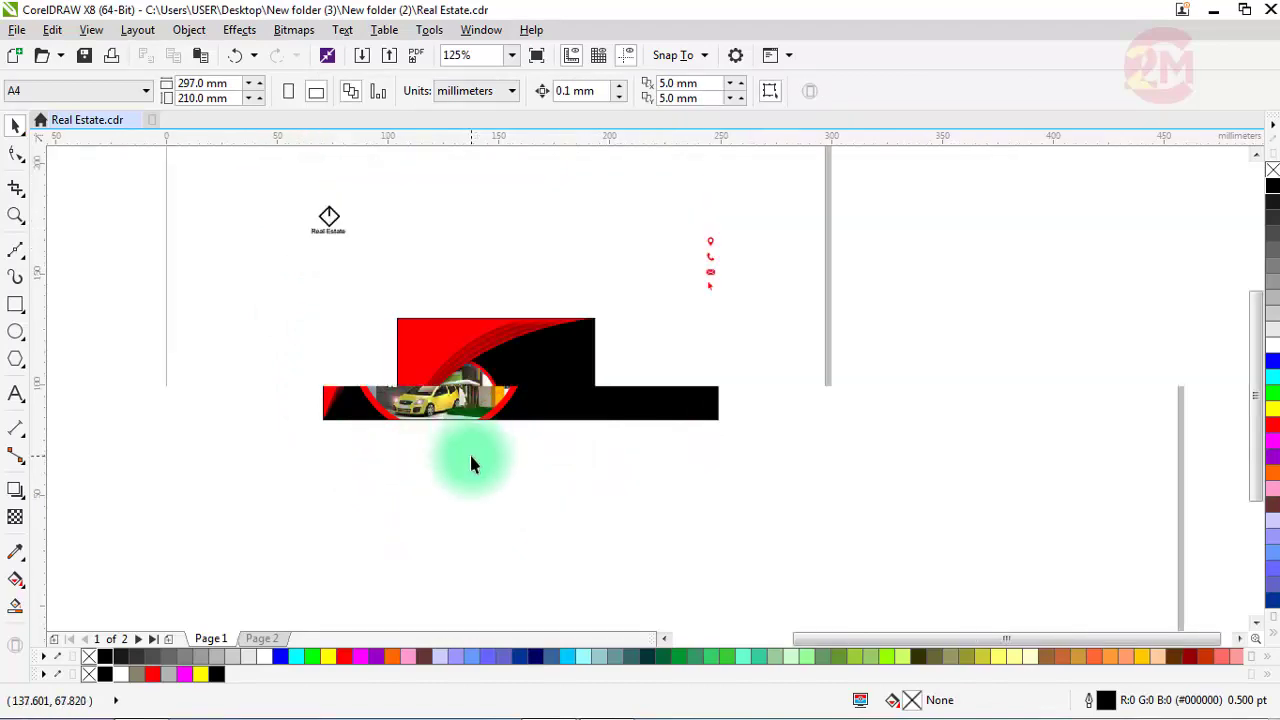
left_click_drag(376, 259, 376, 259)
left_click_drag(331, 216, 422, 345)
scroll(428, 342, "up", 4)
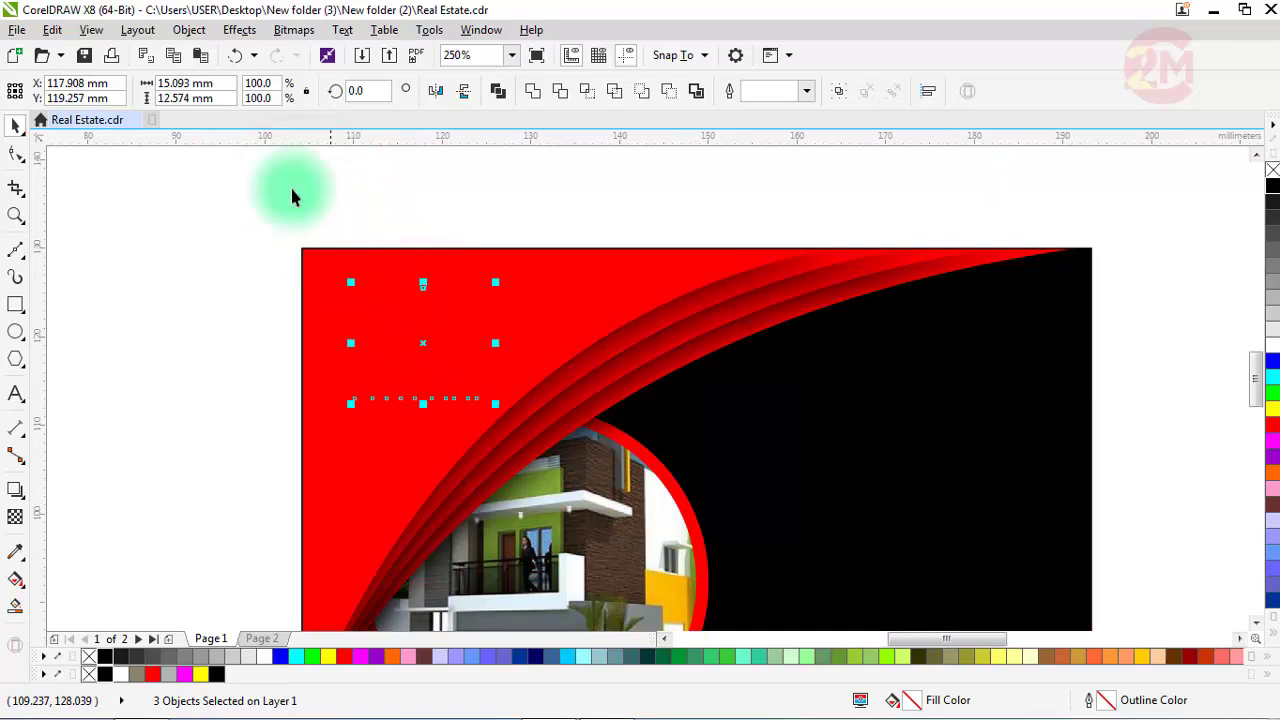
left_click(189, 29)
mouse_move(425, 266)
left_click(500, 262)
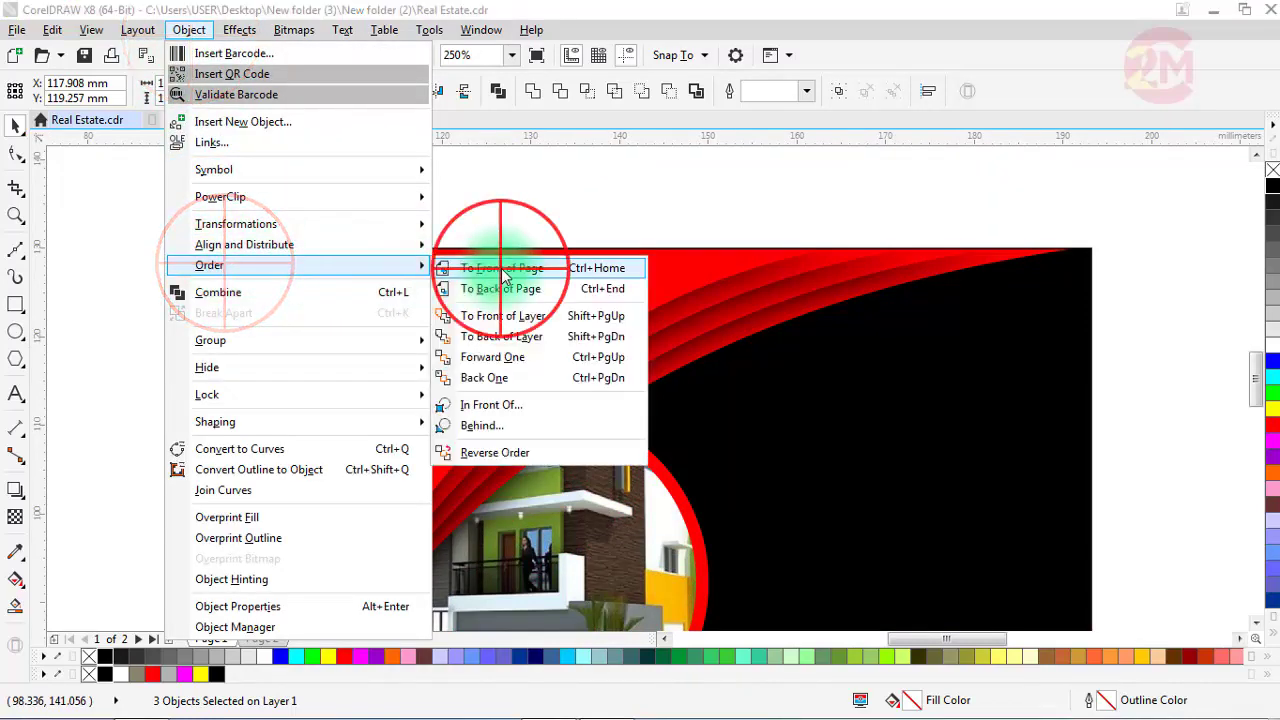
left_click(200, 330)
- Move the grouped name and contact details onto the card's right black area at about X 173.9 mm, Y 97.4 mm
scroll(414, 300, "down", 2)
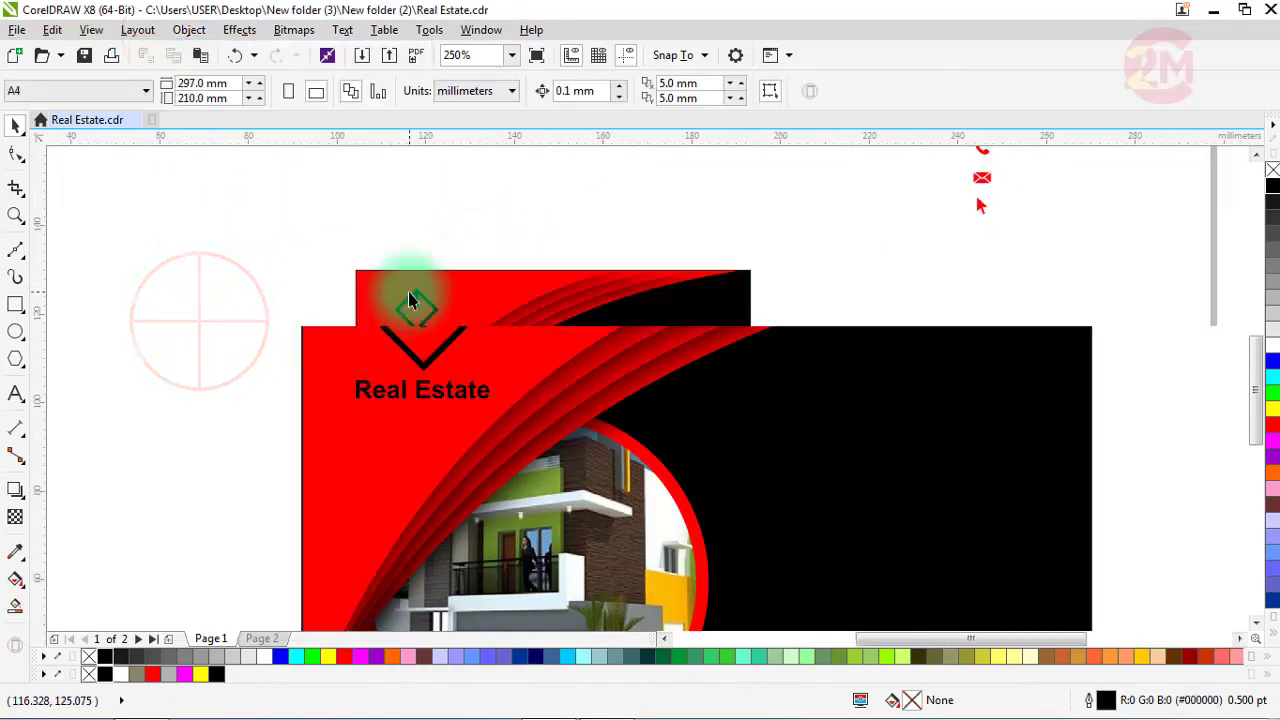
scroll(858, 395, "down", 1)
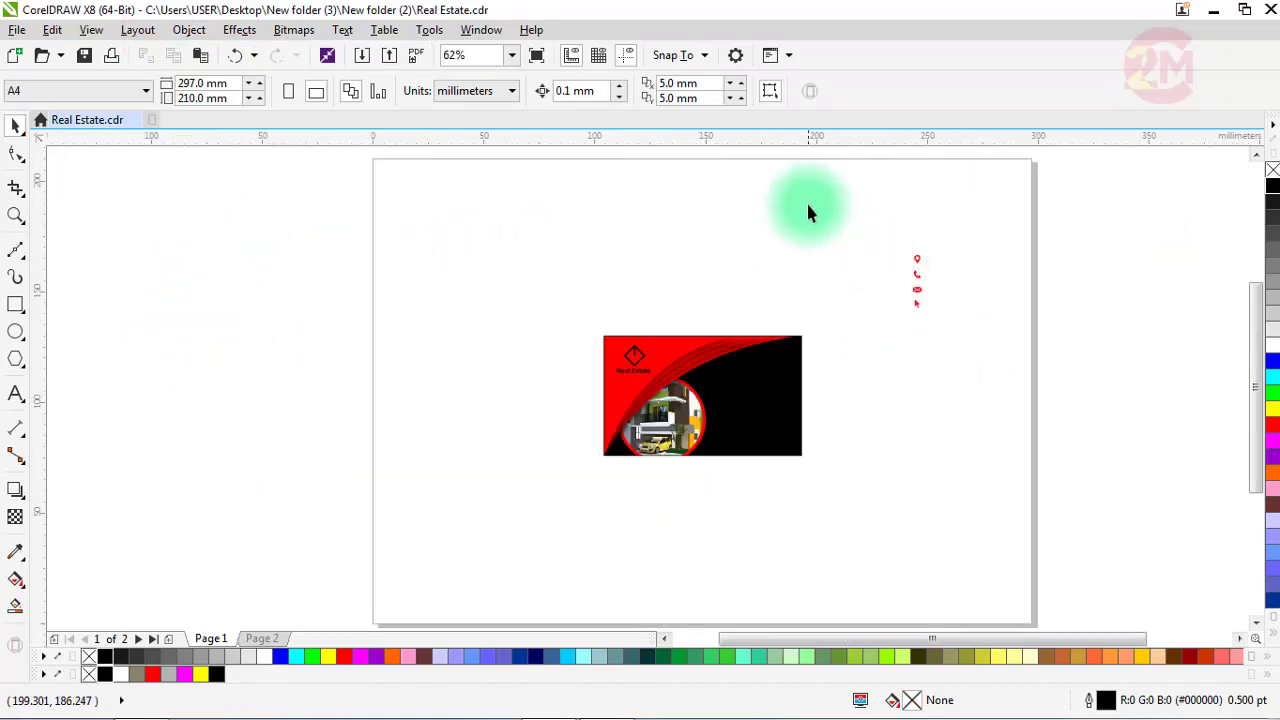
left_click_drag(808, 210, 966, 332)
left_click_drag(894, 266, 760, 436)
scroll(760, 436, "up", 1)
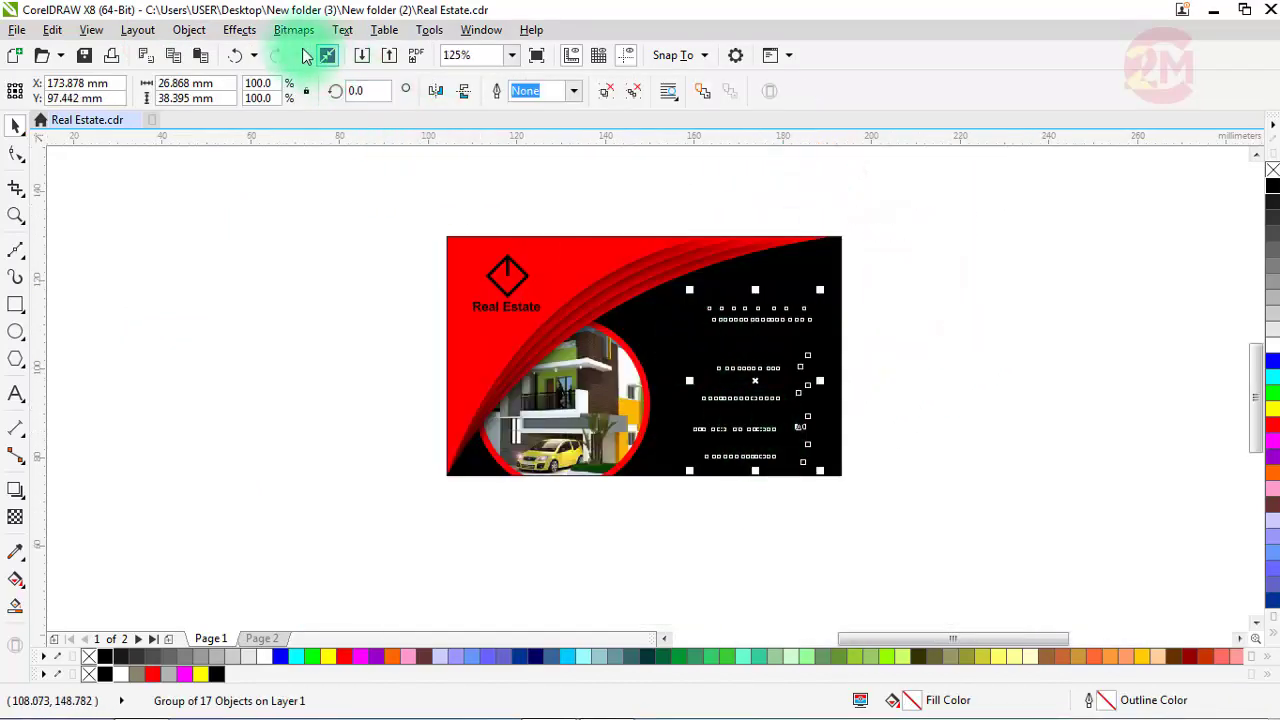
- Bring the grouped name and contact details to the front of the page and shift the group up slightly on the card
left_click(189, 29)
left_click(237, 266)
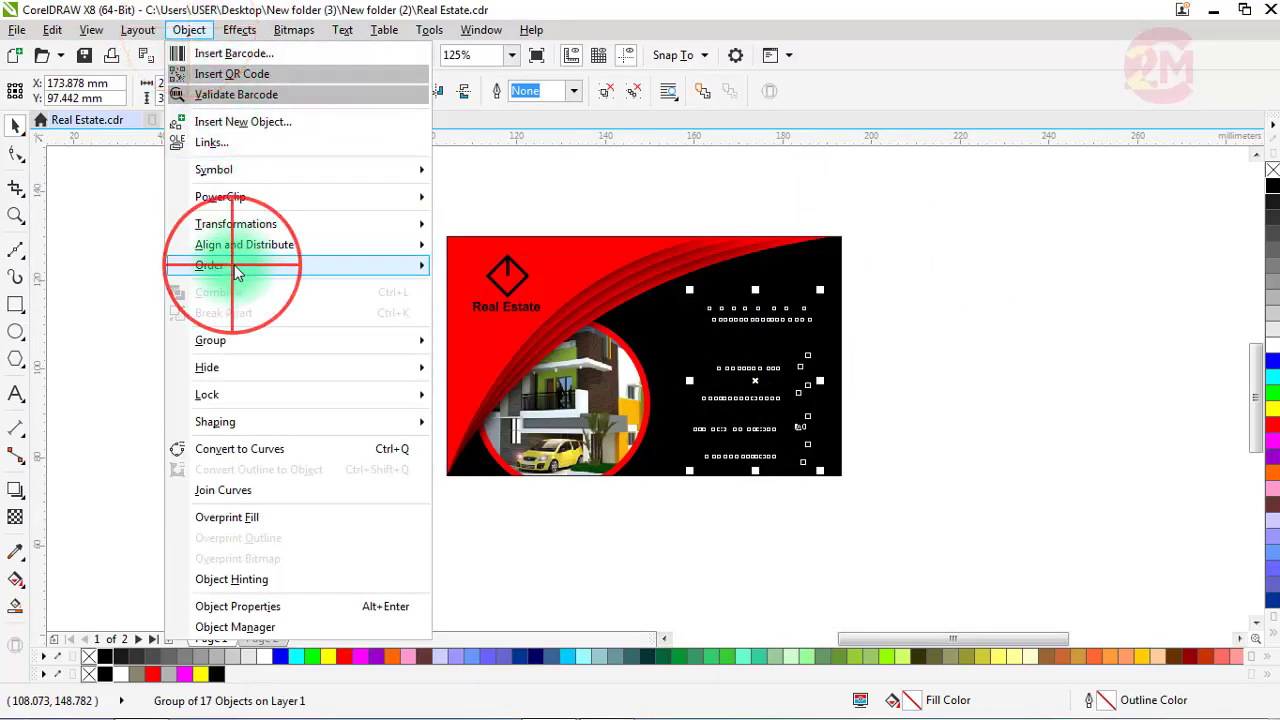
left_click(490, 266)
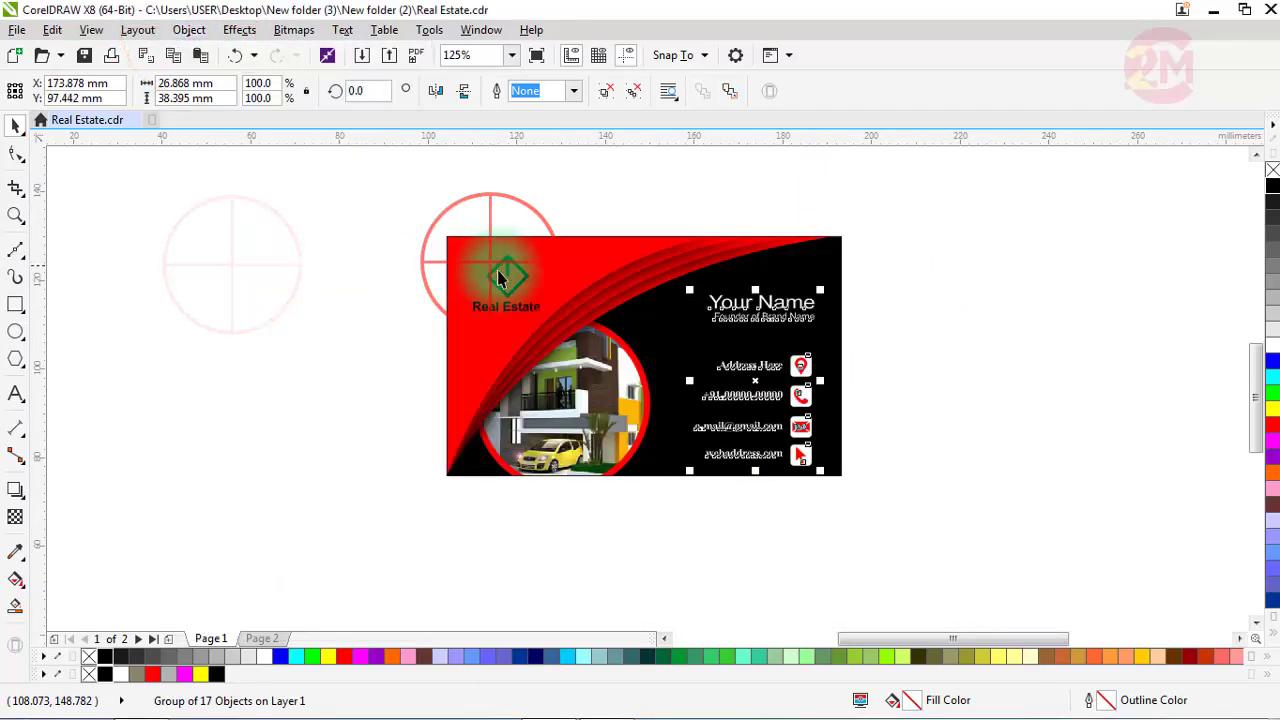
left_click_drag(757, 380, 757, 360)
left_click(938, 348)
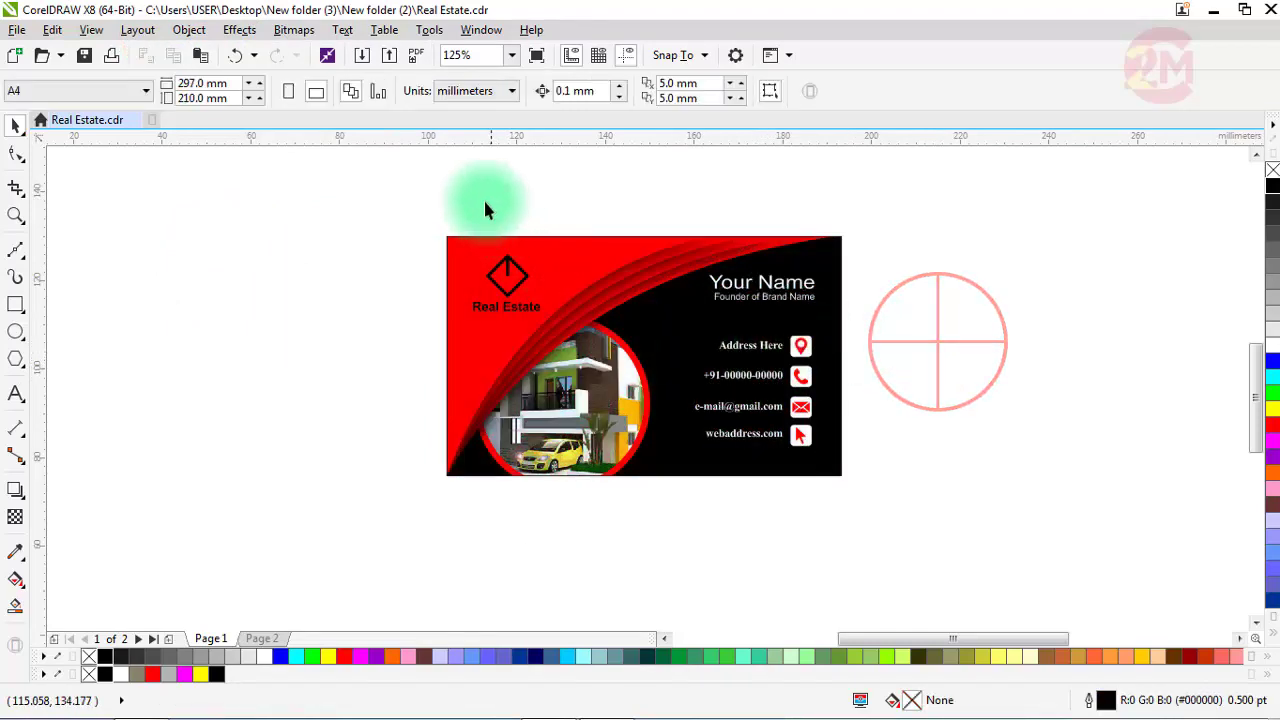
- Move the complete card up the page and place a copy below it at about X 148.7 mm, Y 61.5 mm
scroll(450, 210, "down", 2)
left_click_drag(378, 198, 624, 374)
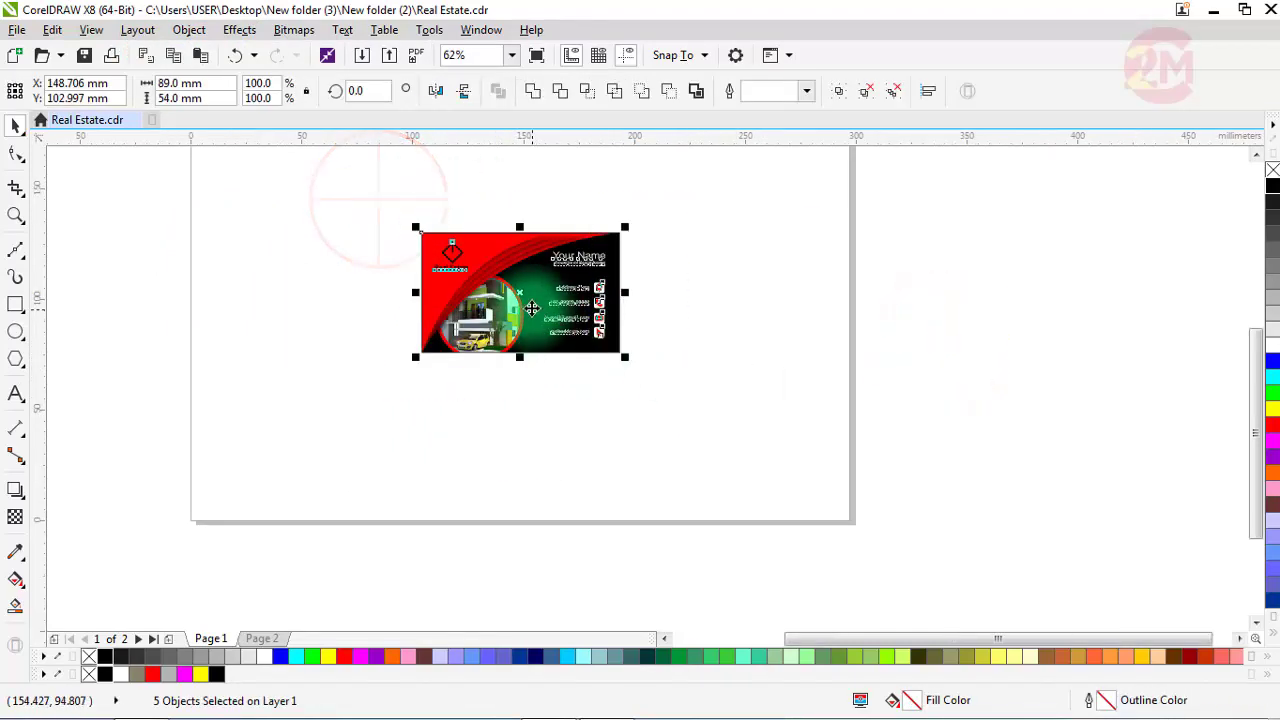
left_click_drag(518, 298, 518, 290)
left_click_drag(518, 243, 516, 381)
right_click(516, 381)
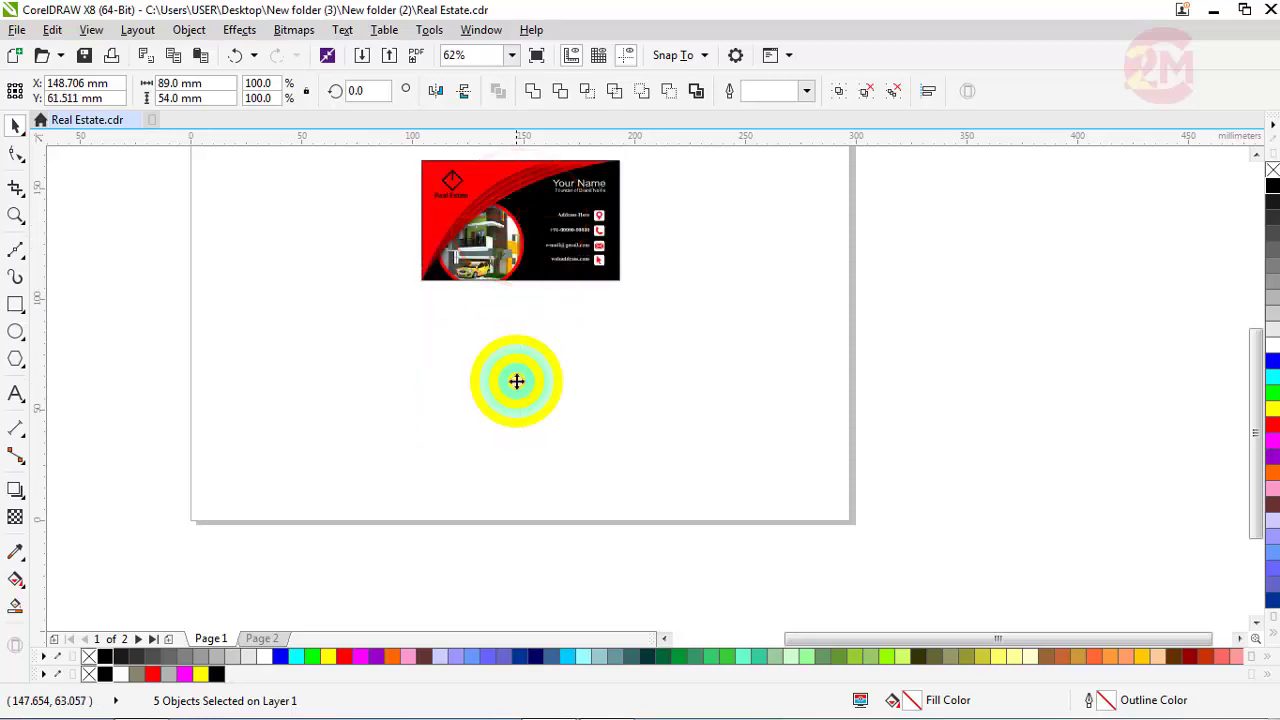
- Open the PowerClip contents of the copied lower card for editing
scroll(490, 400, "up", 2)
left_click(250, 278)
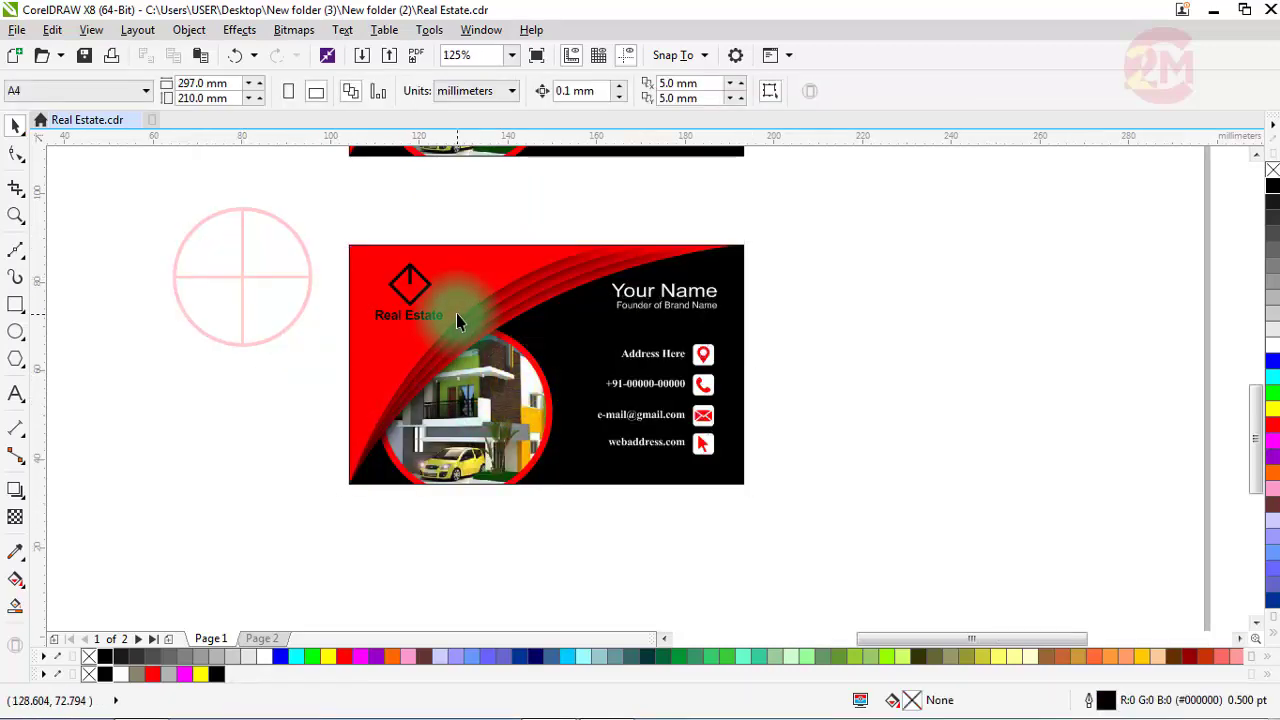
left_click(456, 313)
left_click(500, 514)
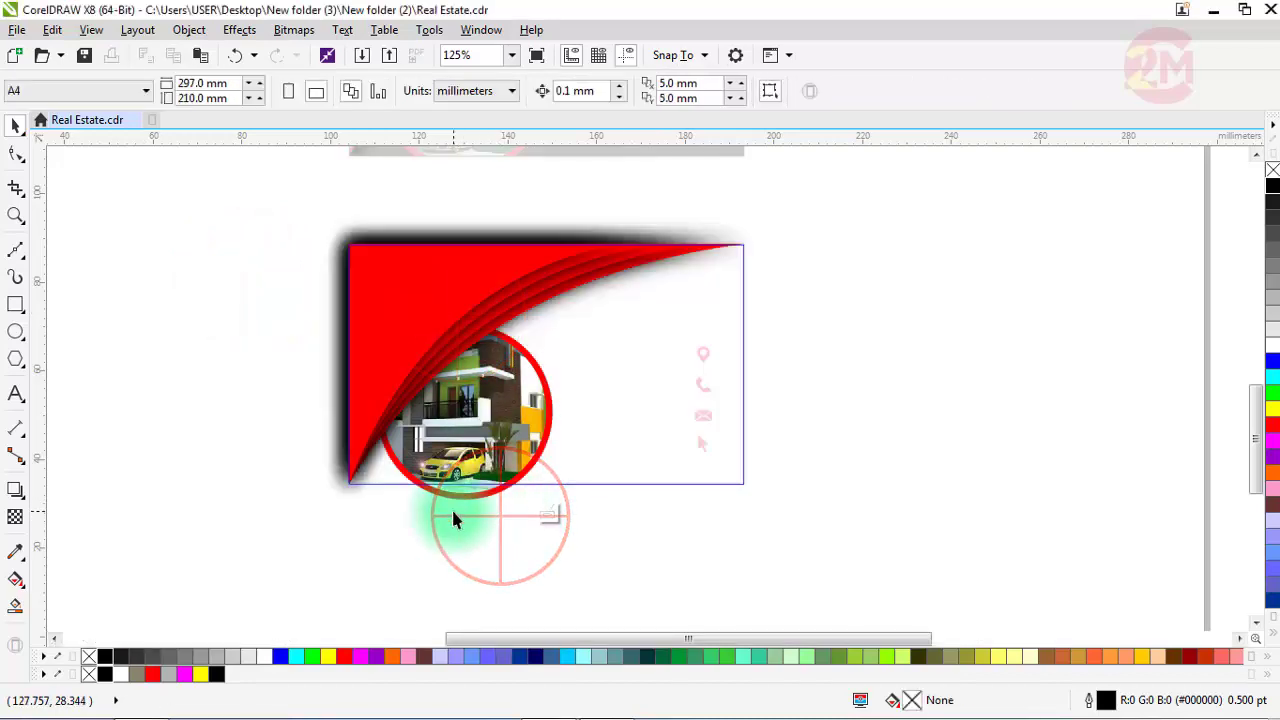
left_click(479, 494)
left_click_drag(246, 287, 571, 531)
right_click(484, 438)
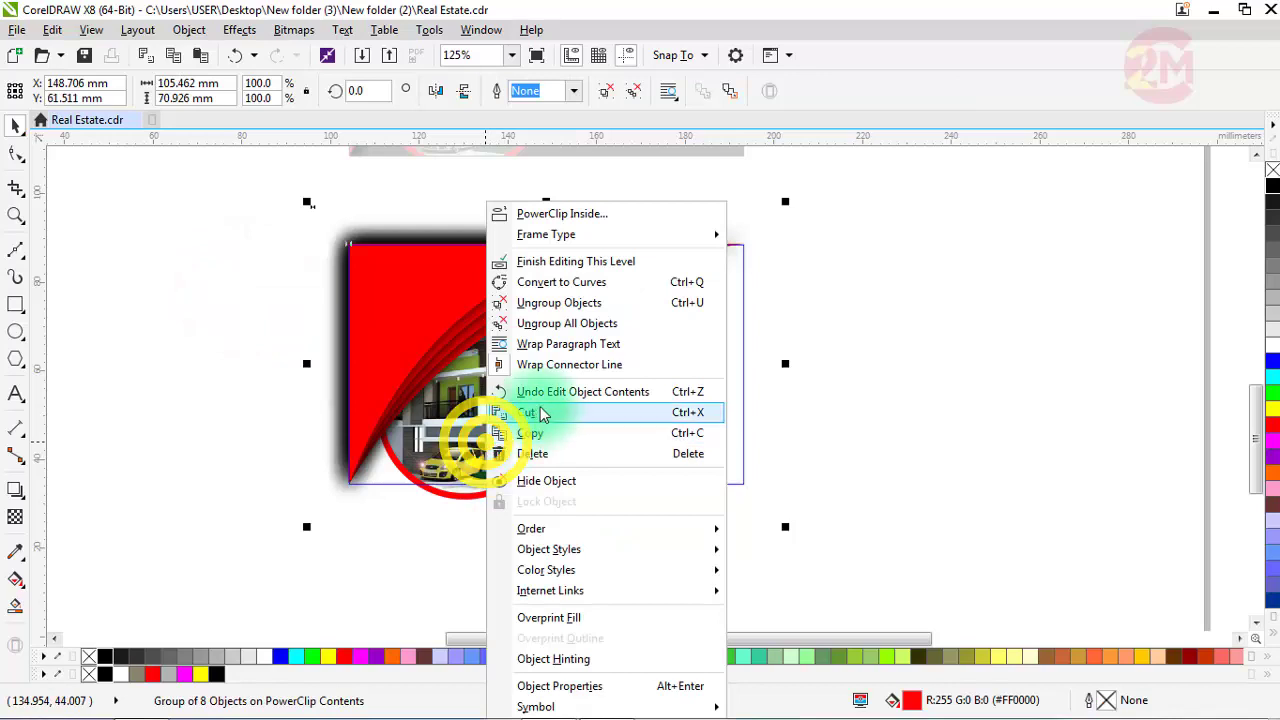
left_click(547, 453)
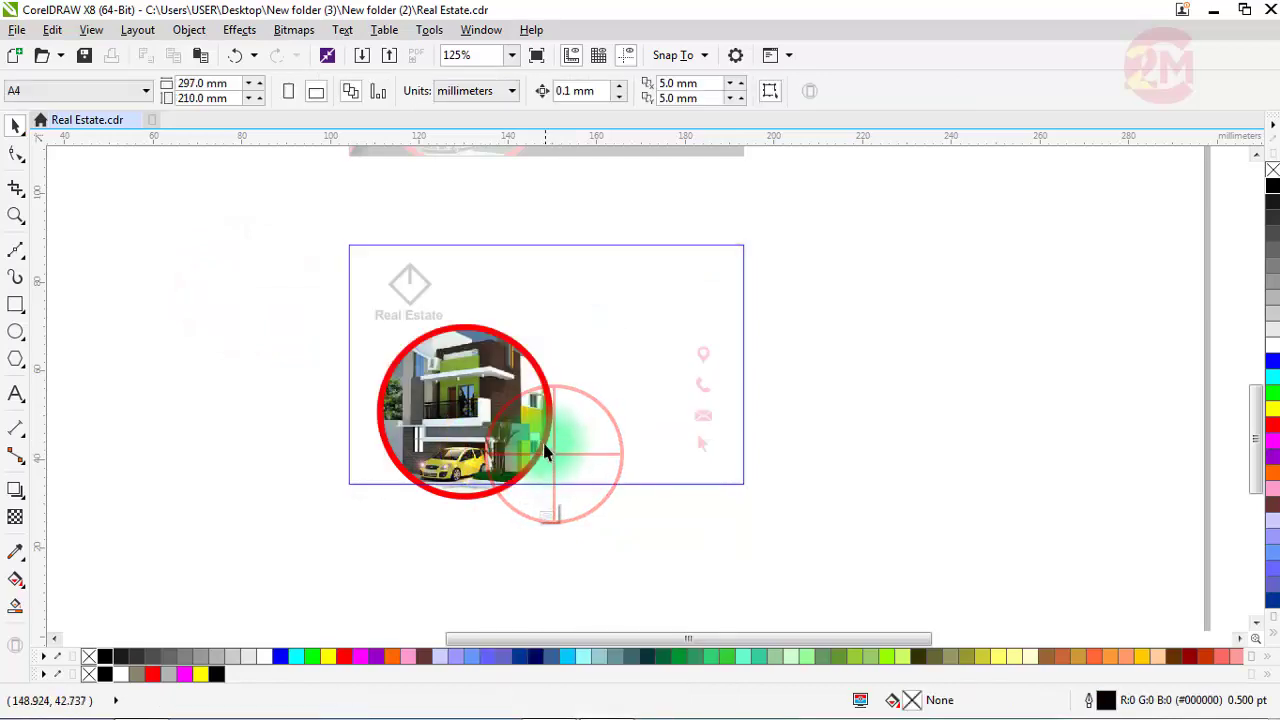
key("ctrl+z")
scroll(634, 417, "down", 2)
key("Escape")
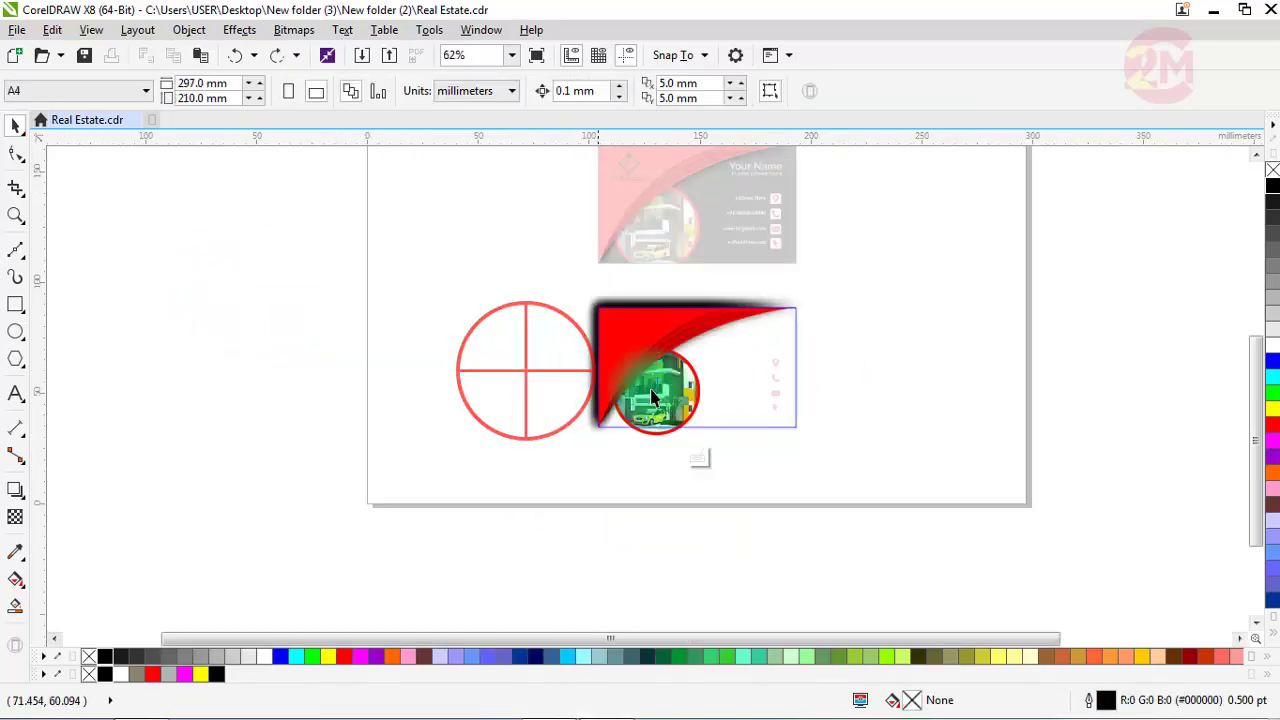
- Move the red curve group aside to about X 91.1 mm and delete the house photo circle from the lower card
scroll(657, 380, "up", 2)
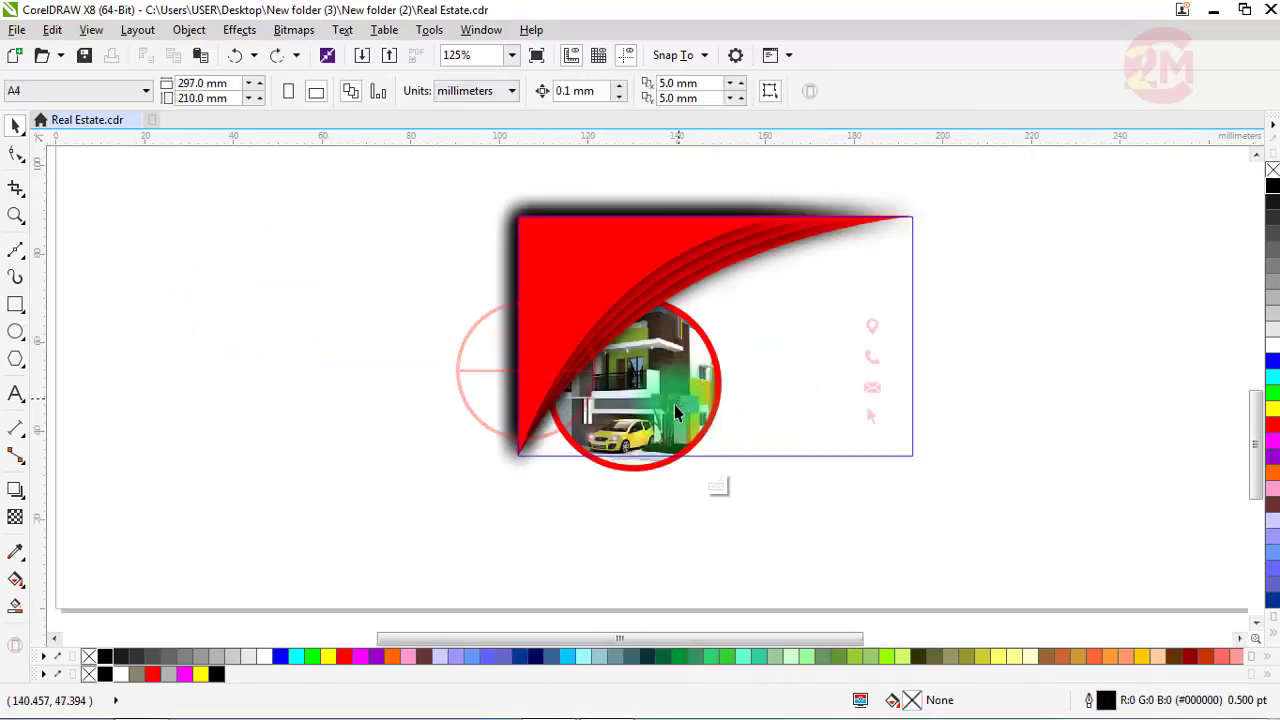
left_click(635, 480)
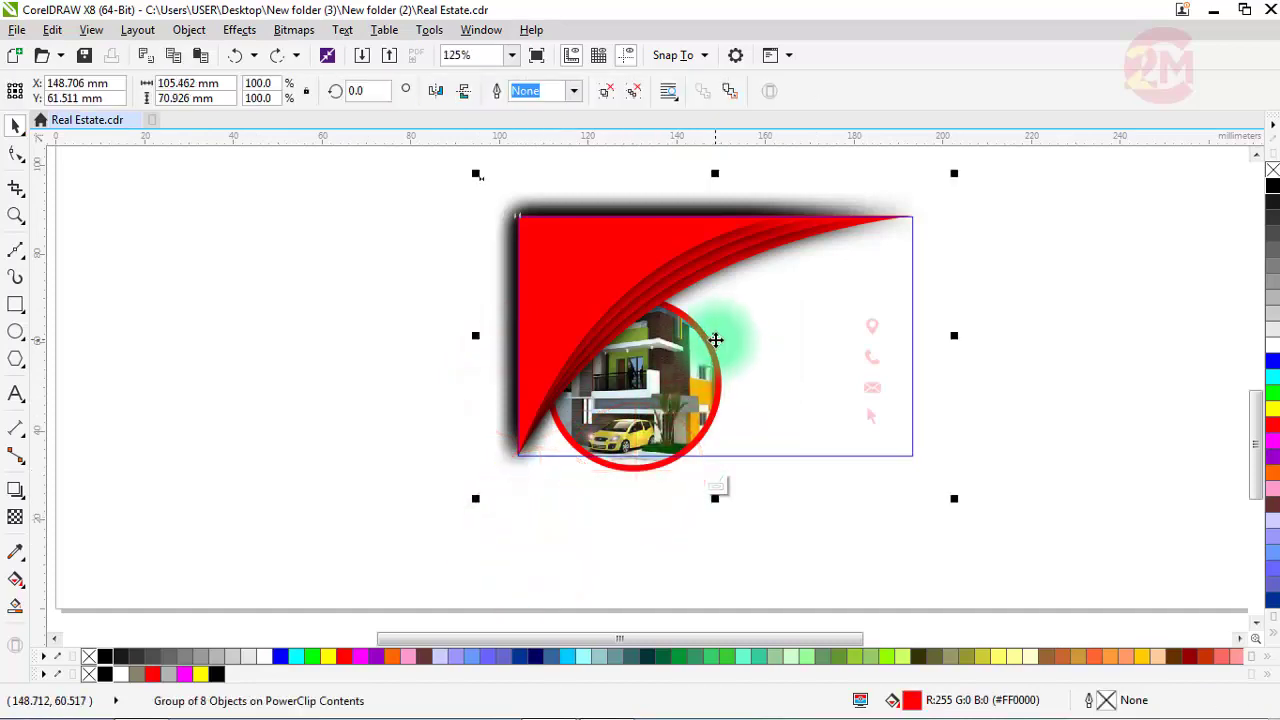
left_click_drag(718, 338, 462, 344)
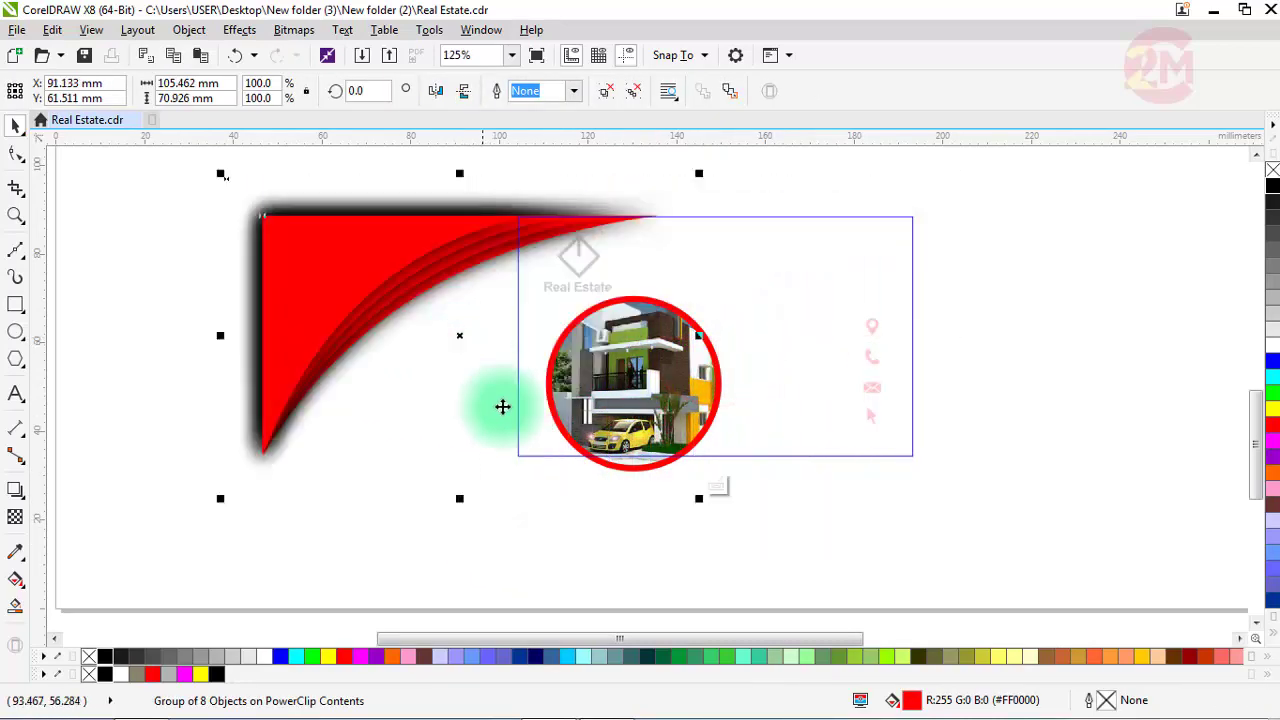
left_click(543, 497)
left_click(718, 403)
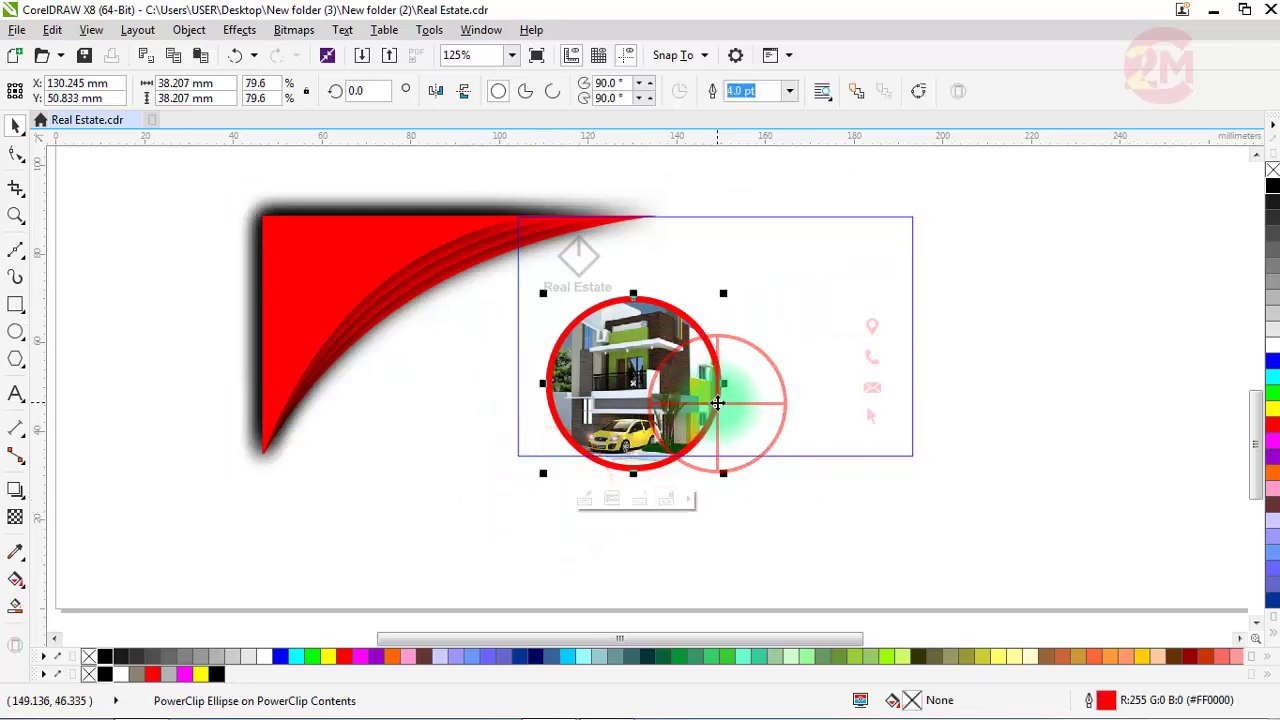
right_click(717, 402)
left_click(765, 412)
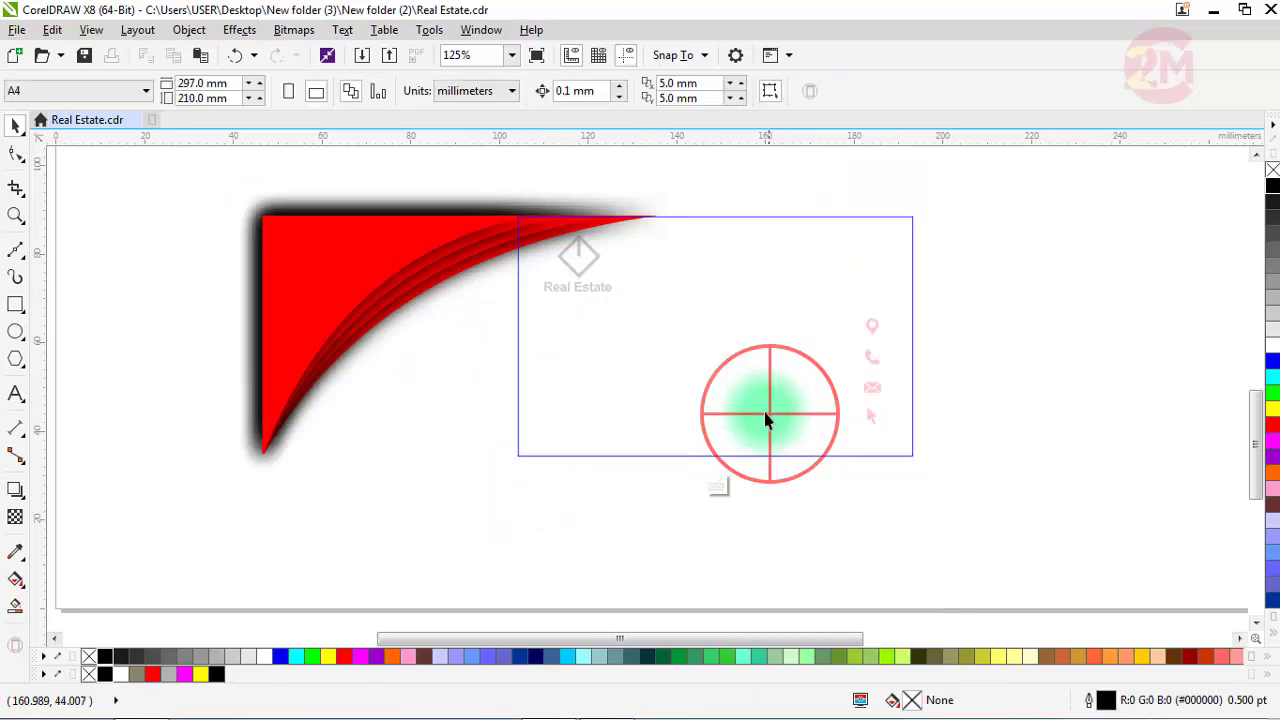
- Move the red curve group back to its place over the lower card's frame and finish editing the PowerClip contents
left_click(360, 316)
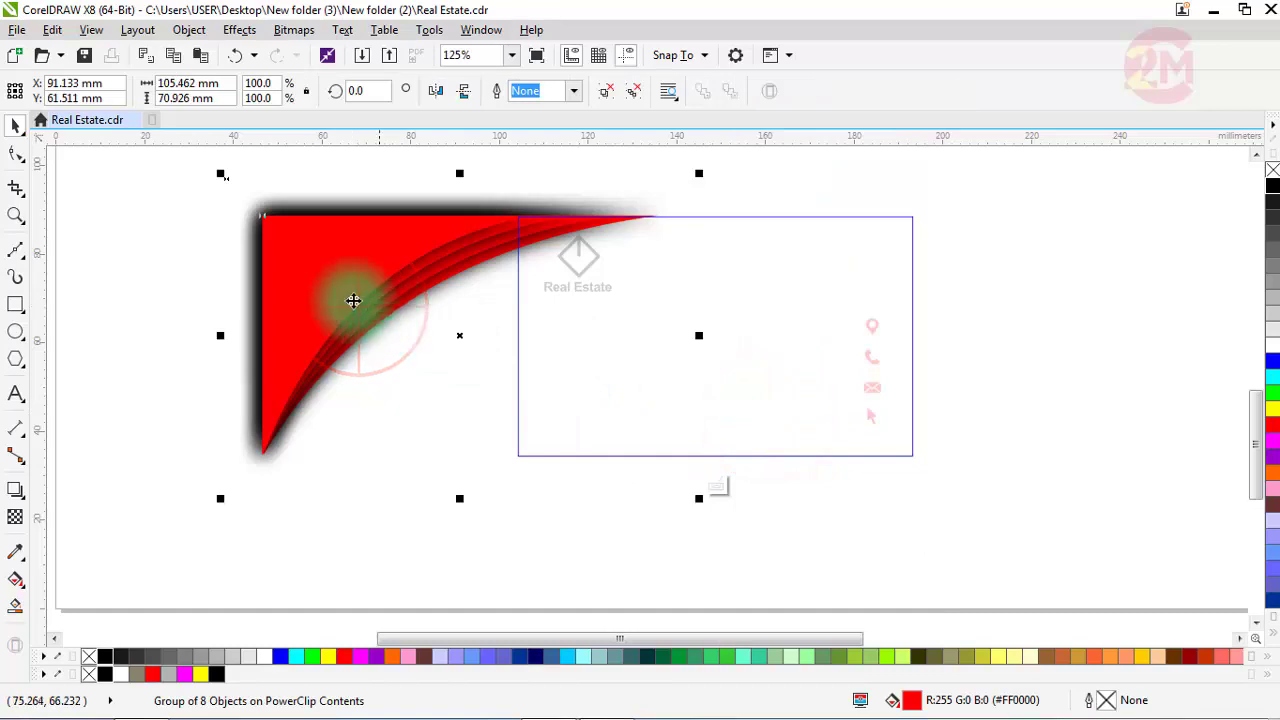
left_click_drag(343, 296, 596, 320)
left_click(400, 186)
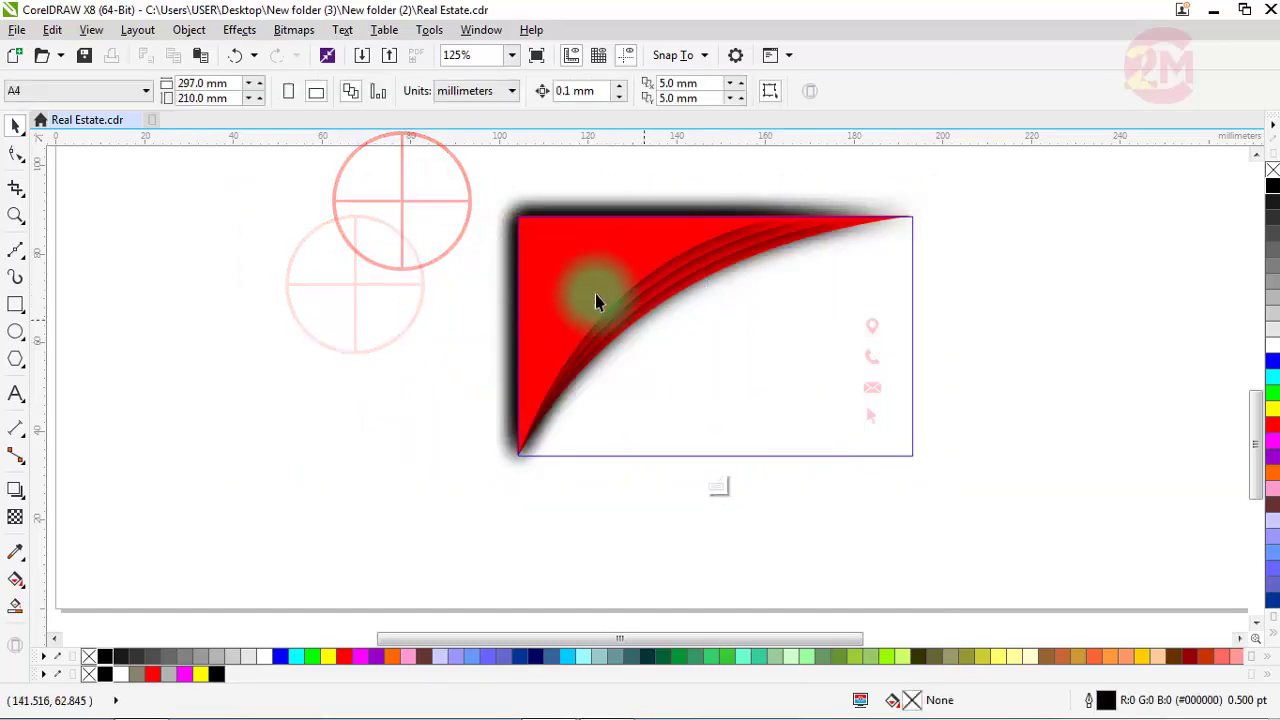
left_click(716, 486)
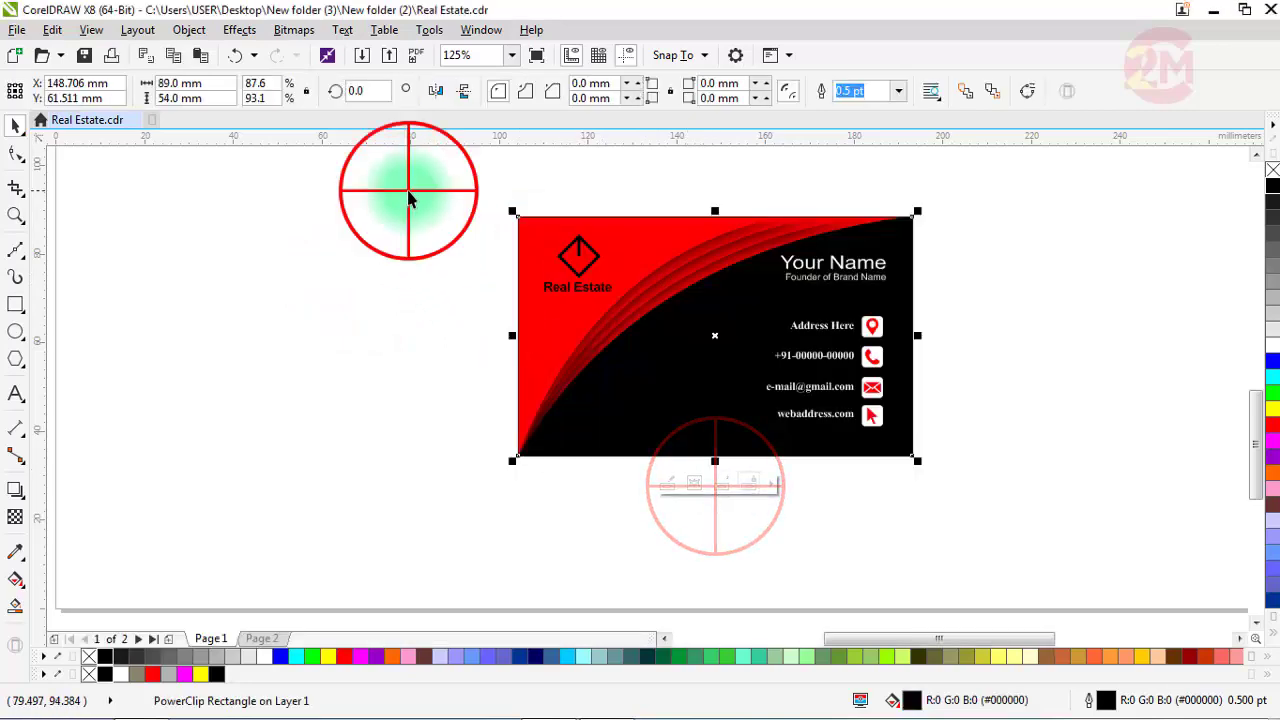
- Move the Real Estate logo to the middle of the lower card at about X 148.7 mm, Y 60.4 mm
left_click_drag(409, 190, 695, 355)
left_click_drag(579, 270, 405, 296)
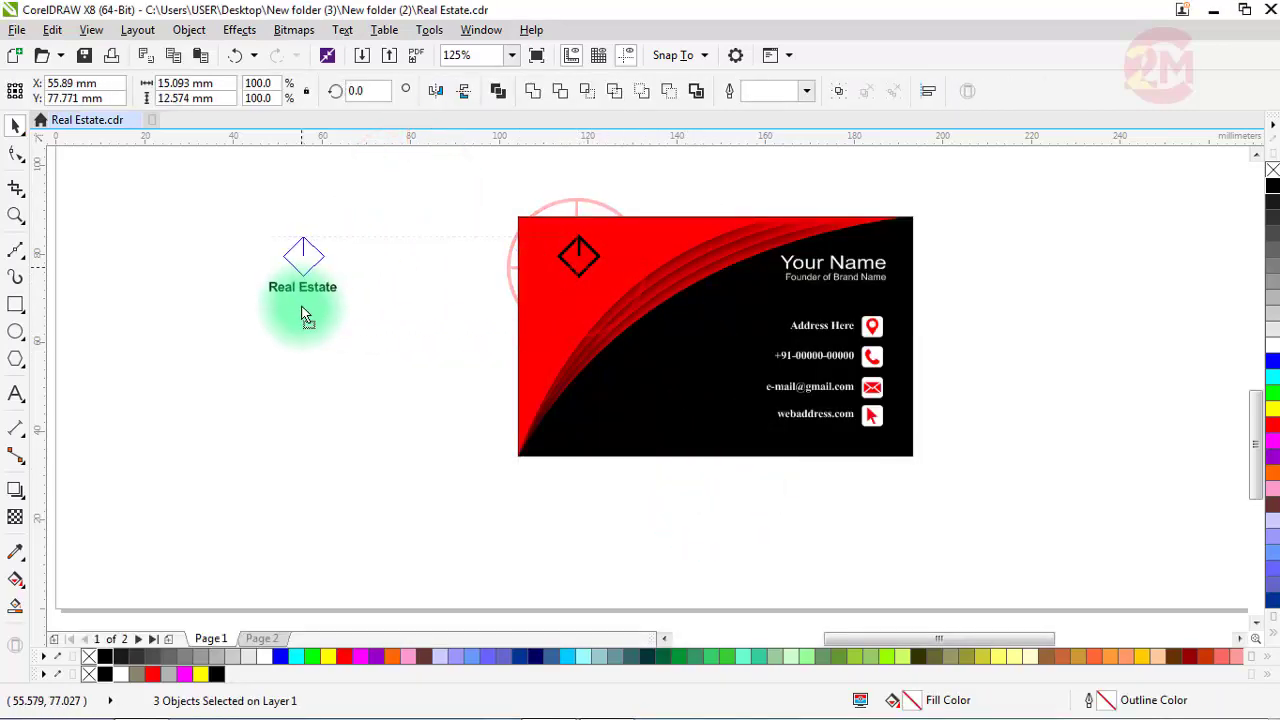
left_click_drag(303, 312, 703, 345)
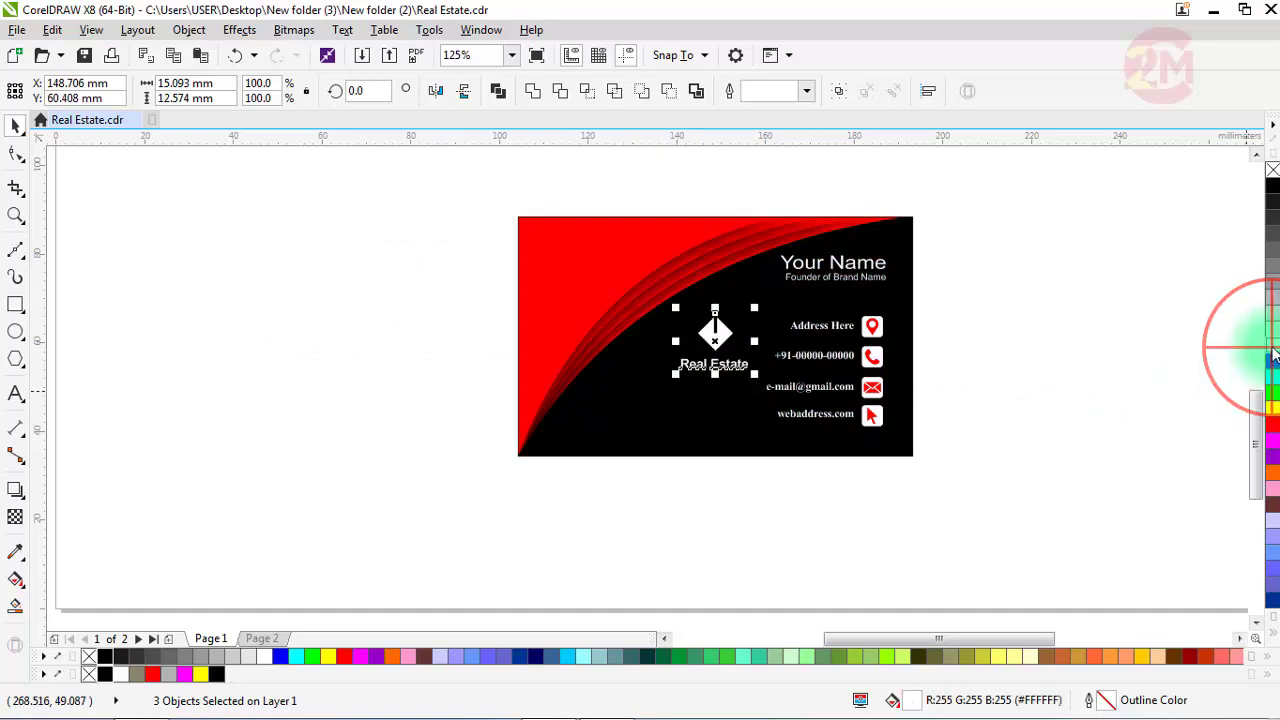
- Undo the logo's white fill, then give its symbol a white outline and its Real Estate text a white fill without outline
key("ctrl+z")
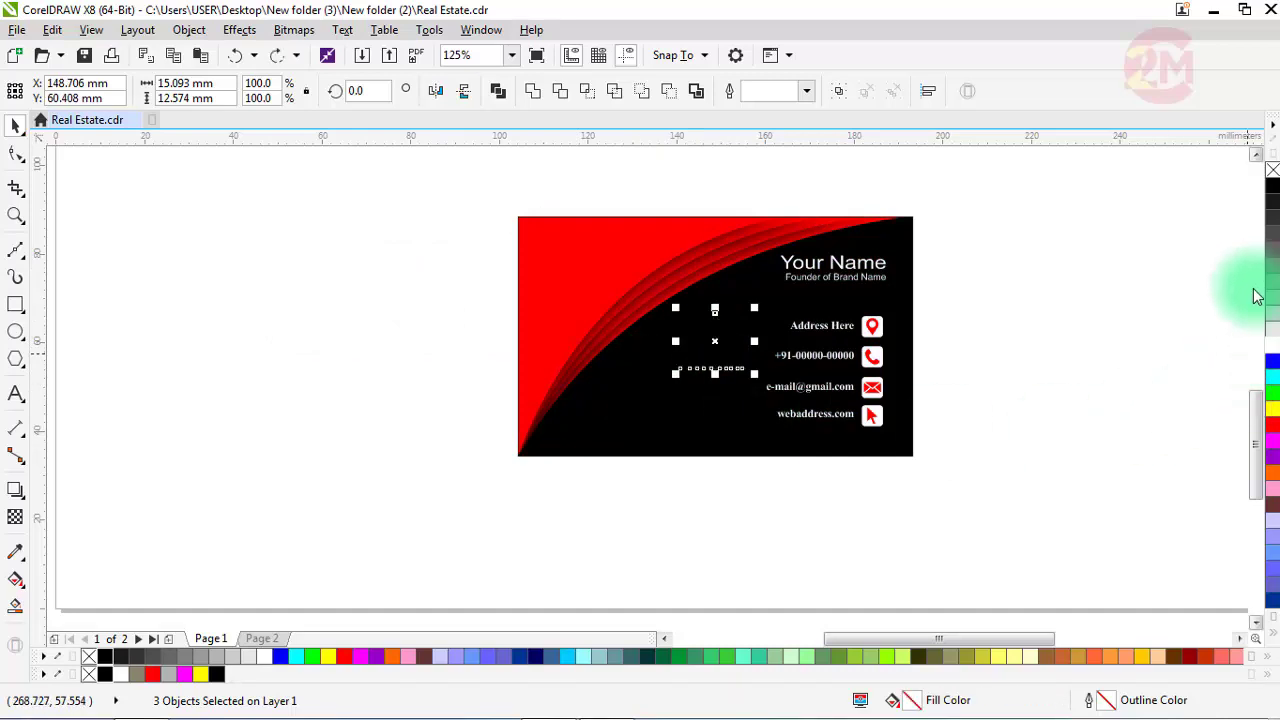
right_click(1273, 355)
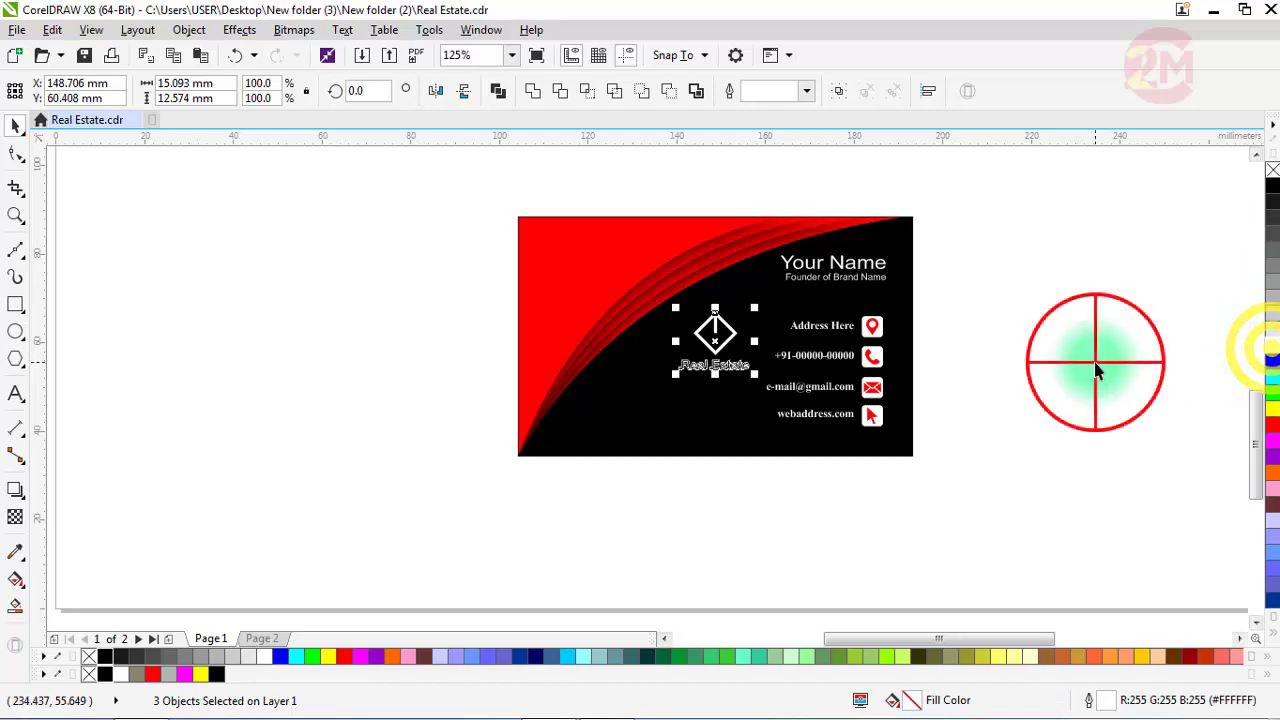
left_click(730, 366)
scroll(745, 368, "up", 2)
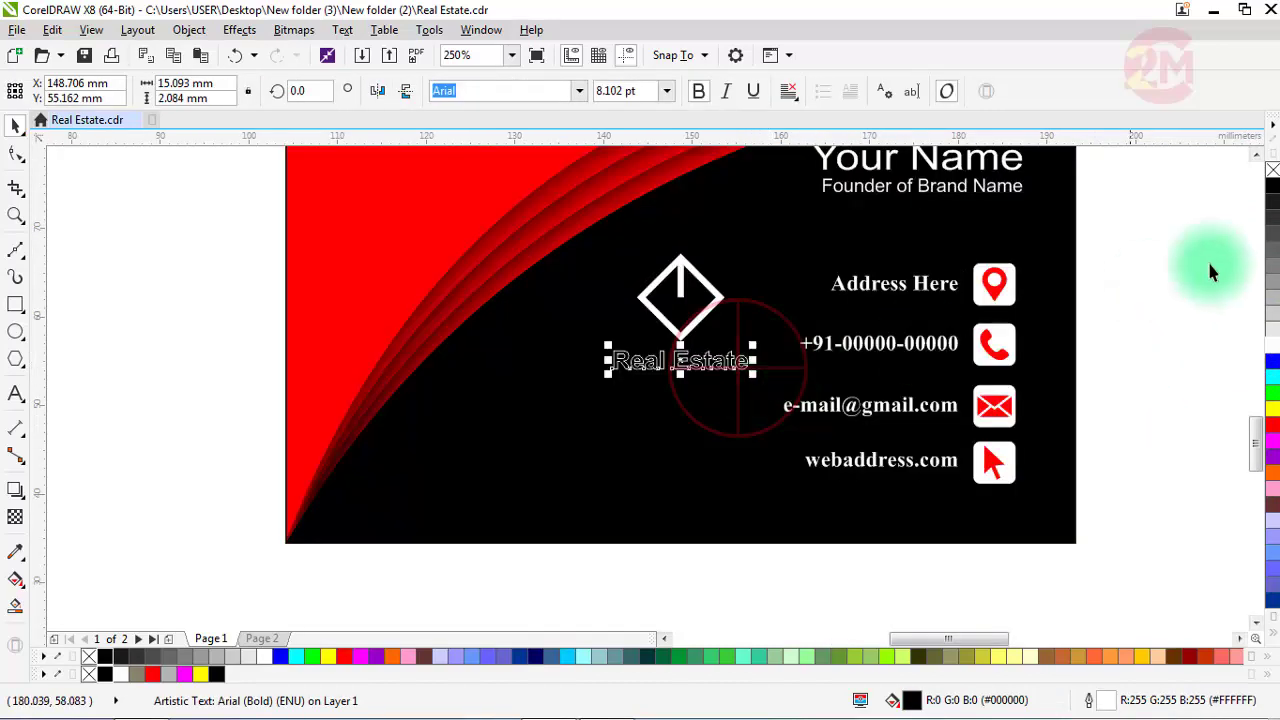
right_click(1273, 173)
left_click(1272, 330)
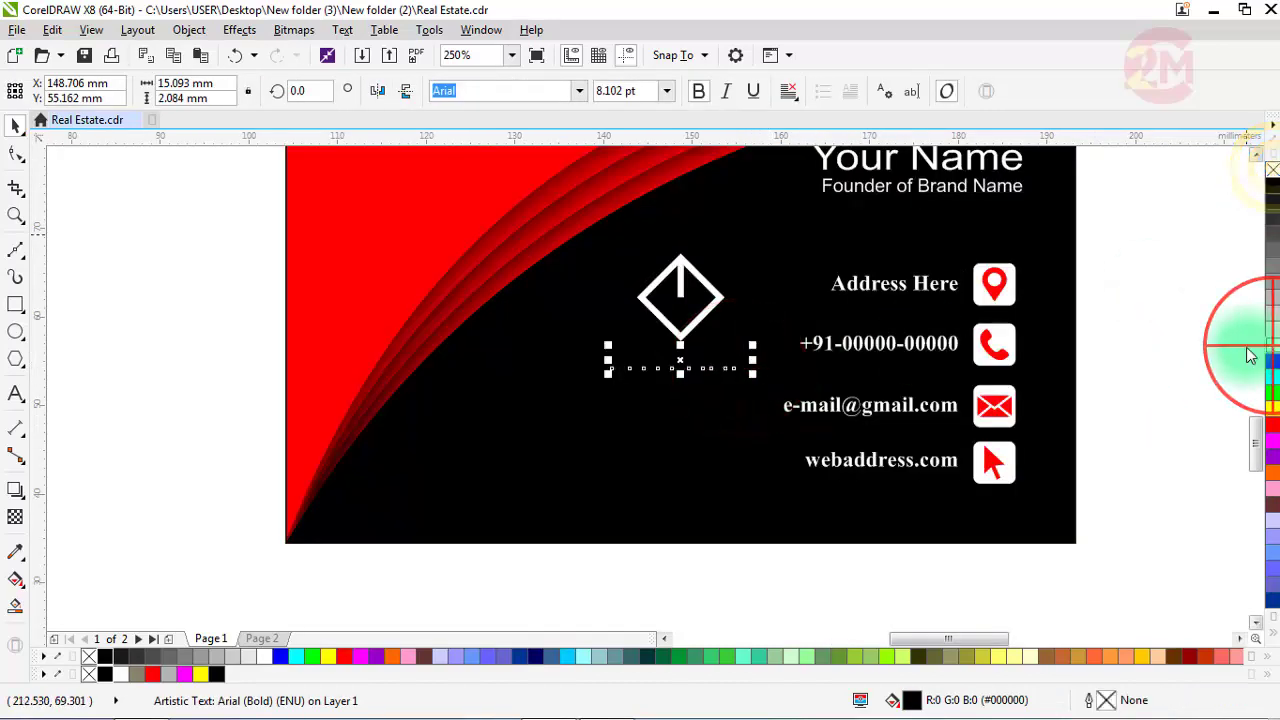
- Delete the grouped name and contact details from the lower card
scroll(514, 429, "down", 2)
left_click_drag(857, 237, 636, 498)
right_click(705, 352)
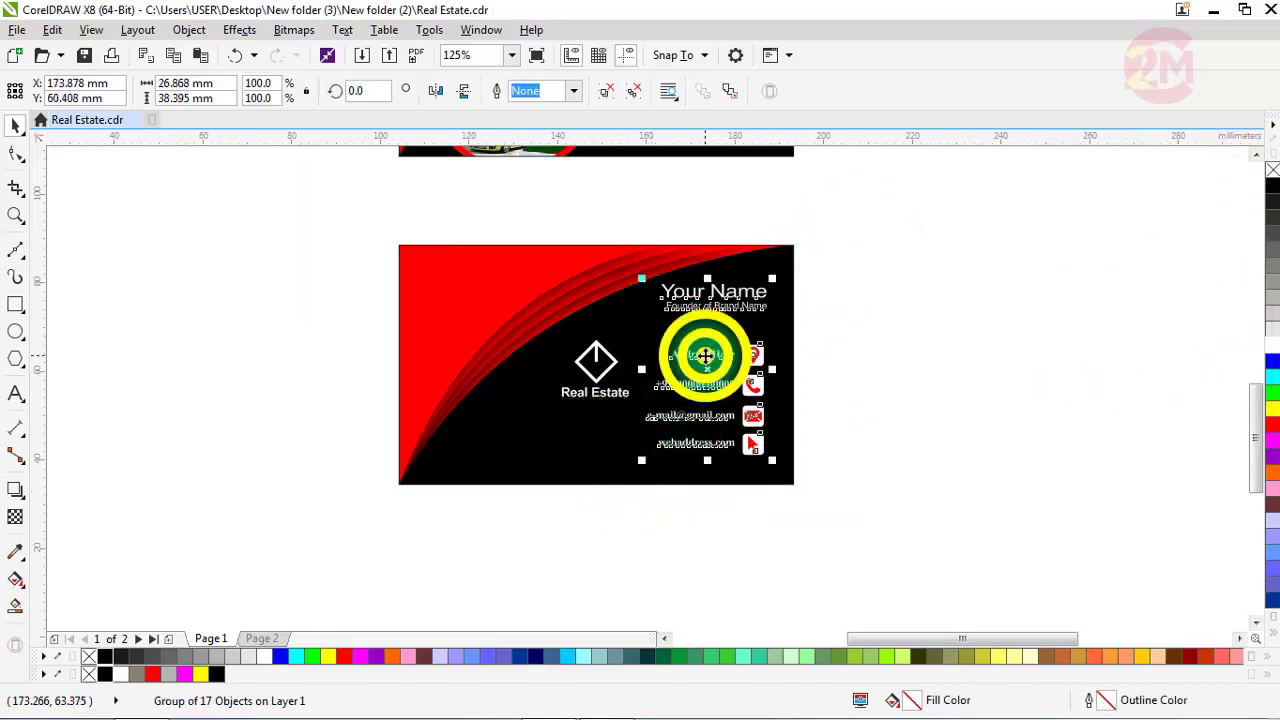
left_click(754, 452)
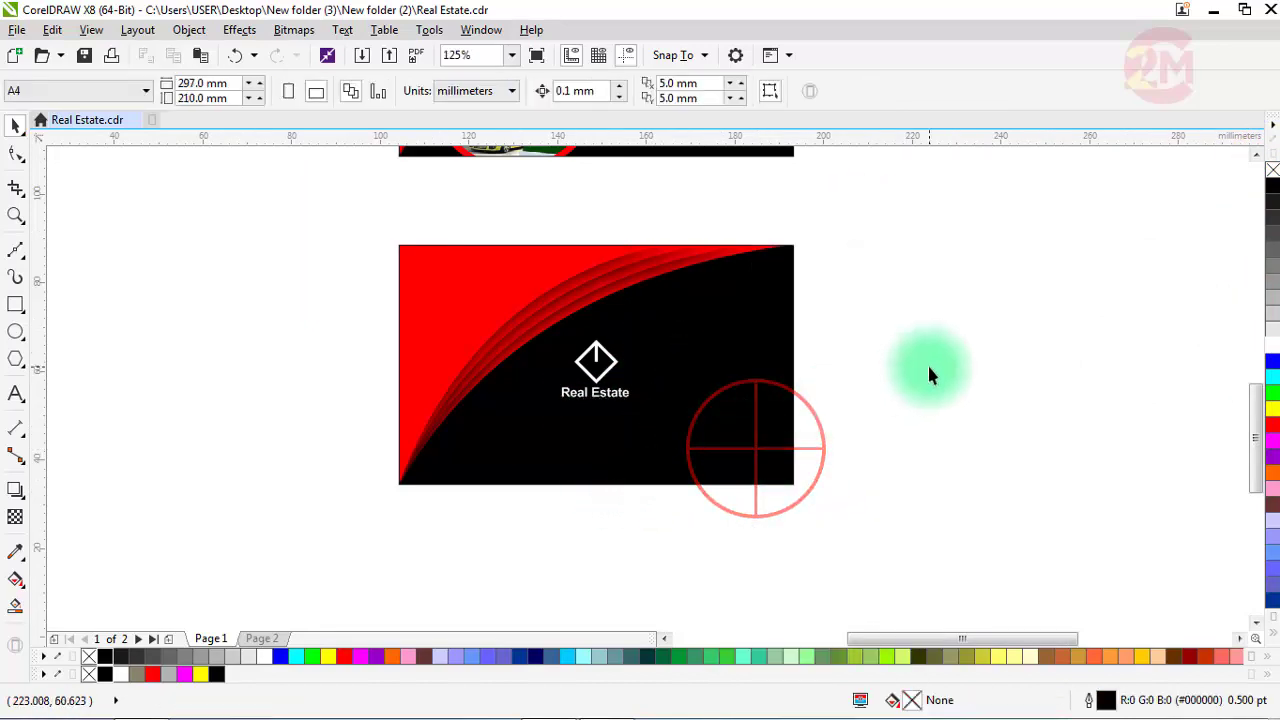
- Open the lower card's PowerClip contents for editing and paste a copy of the red curve group in the same place
left_click(928, 364)
left_click(521, 302)
left_click(547, 513)
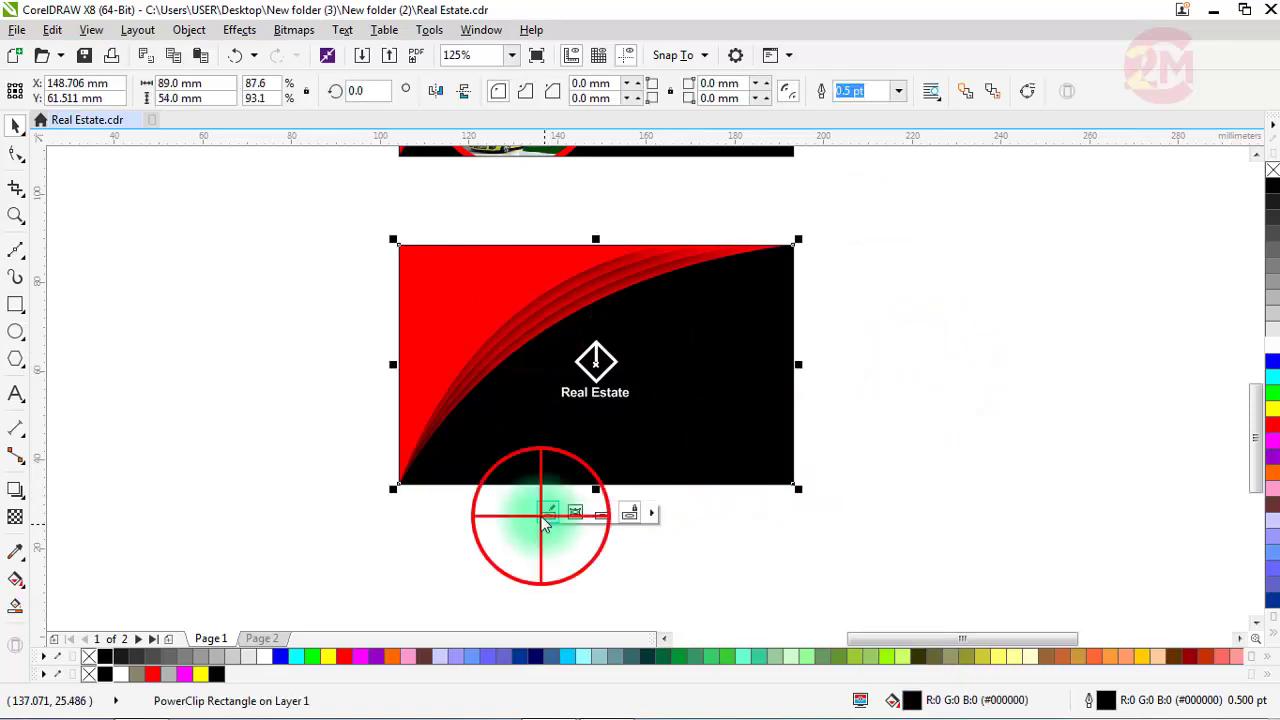
left_click(52, 29)
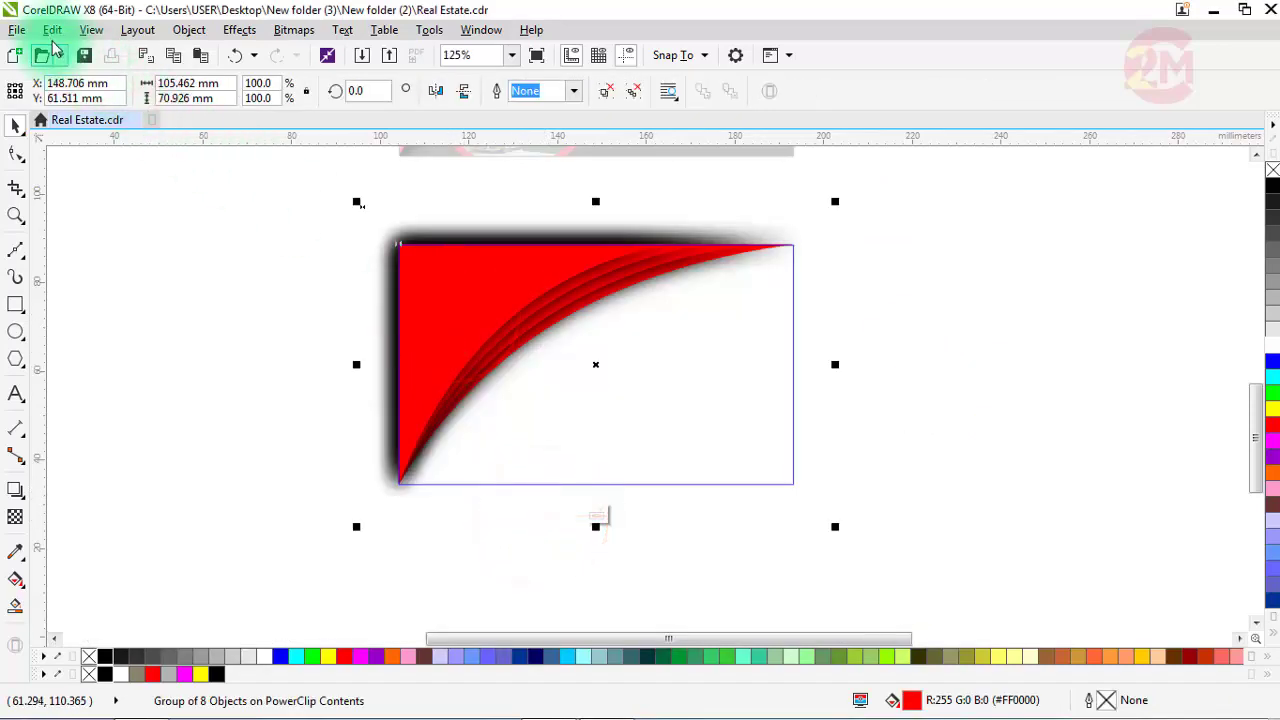
left_click(82, 168)
left_click(52, 29)
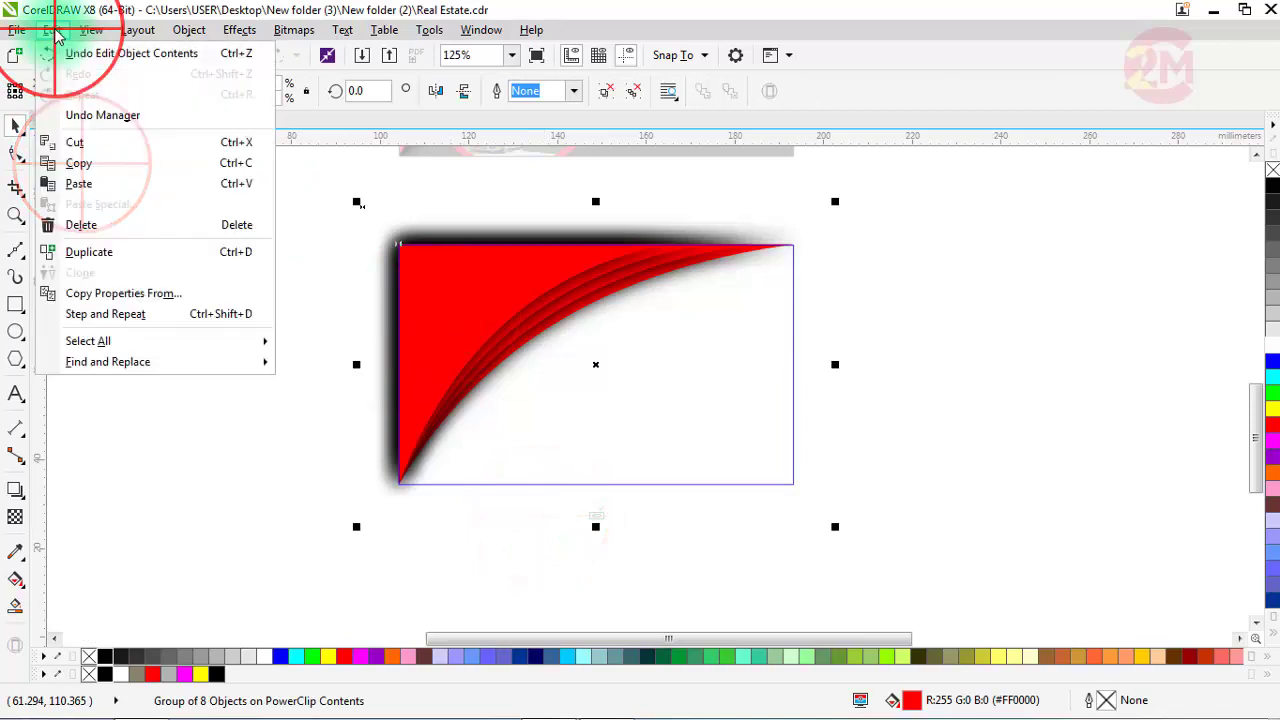
left_click(78, 183)
- Mirror the pasted curve group horizontally and vertically into the lower card's opposite corner, and finish editing the PowerClip contents
left_click(435, 90)
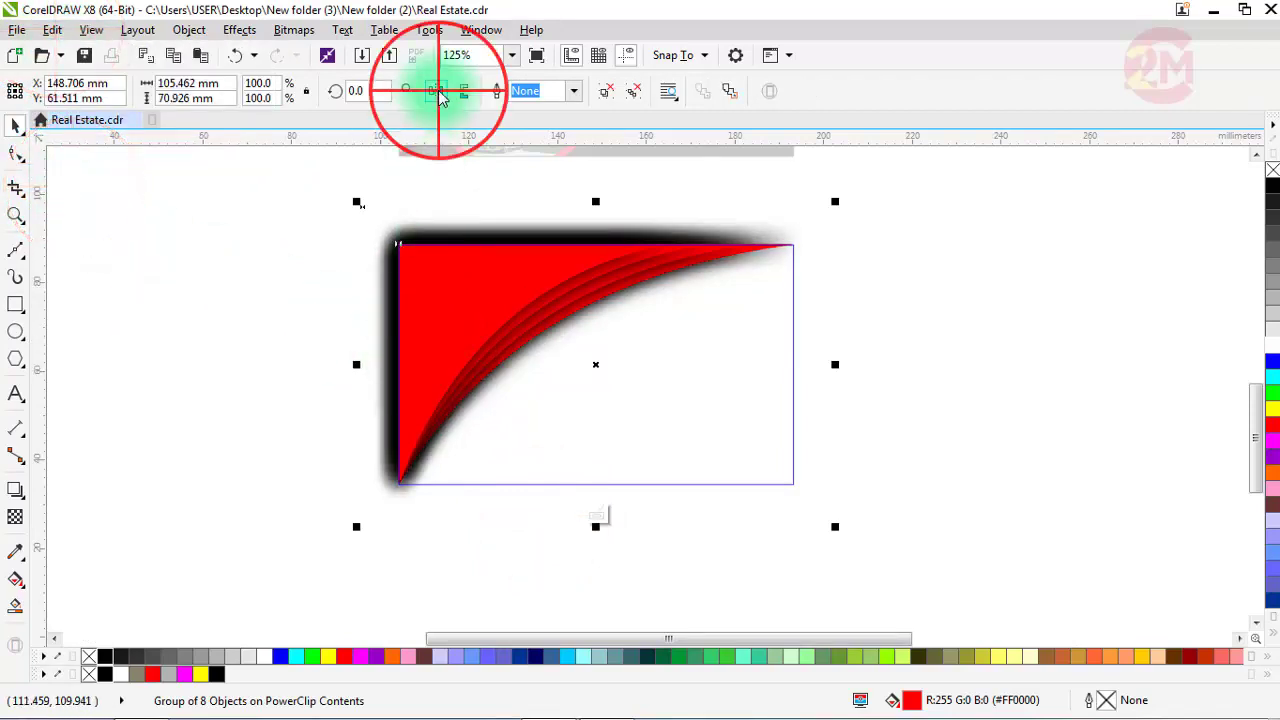
left_click(463, 90)
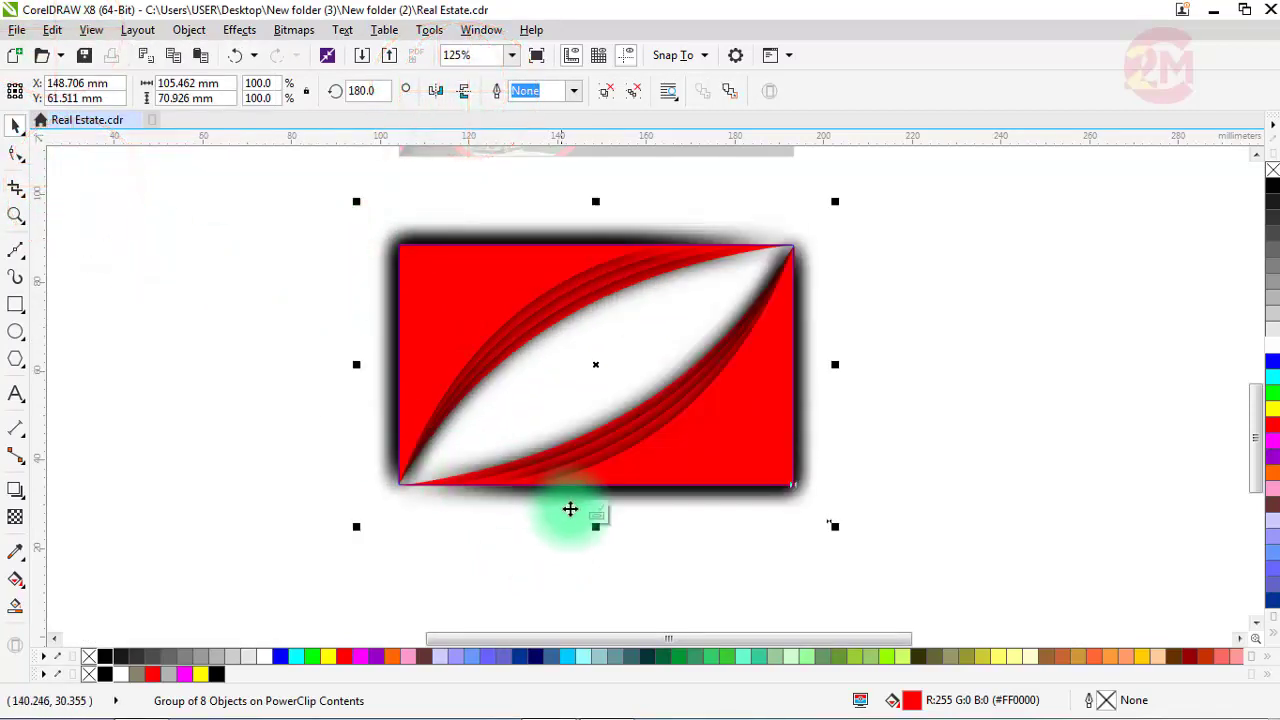
left_click(600, 515)
left_click(305, 405)
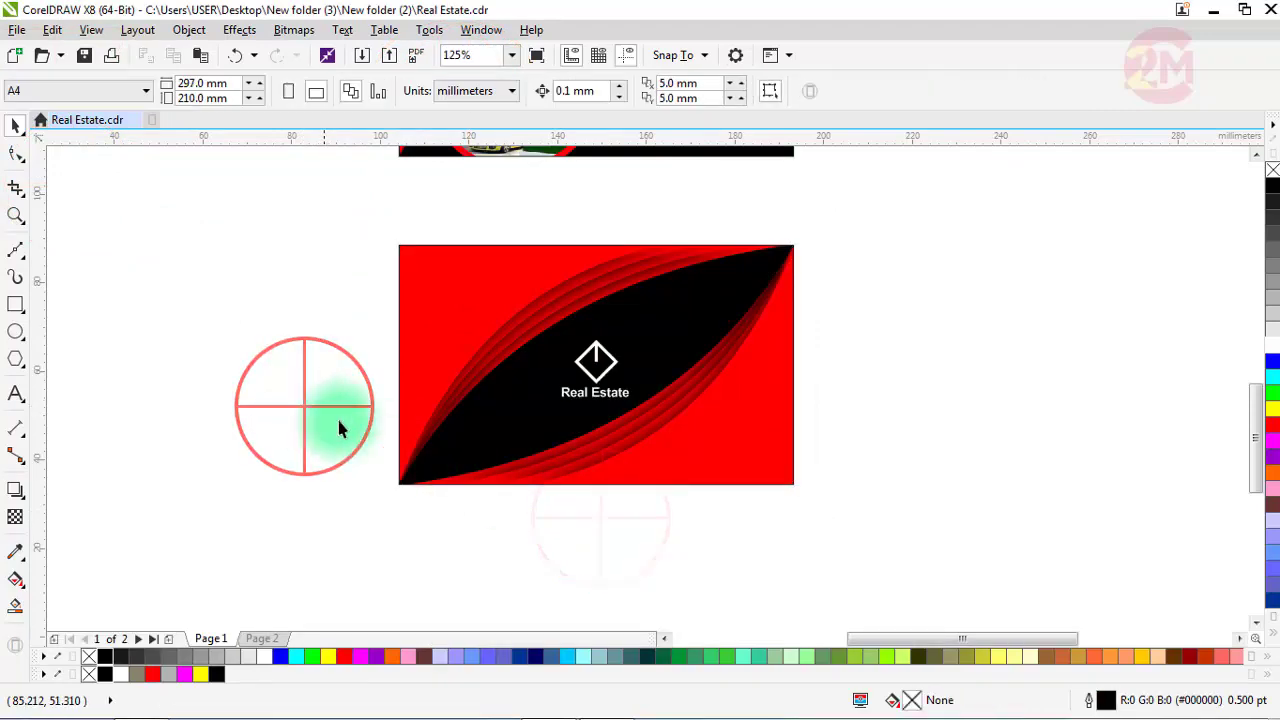
- Move the whole lower card with its logo straight up, leaving only a narrow gap below the upper card
scroll(490, 513, "down", 2)
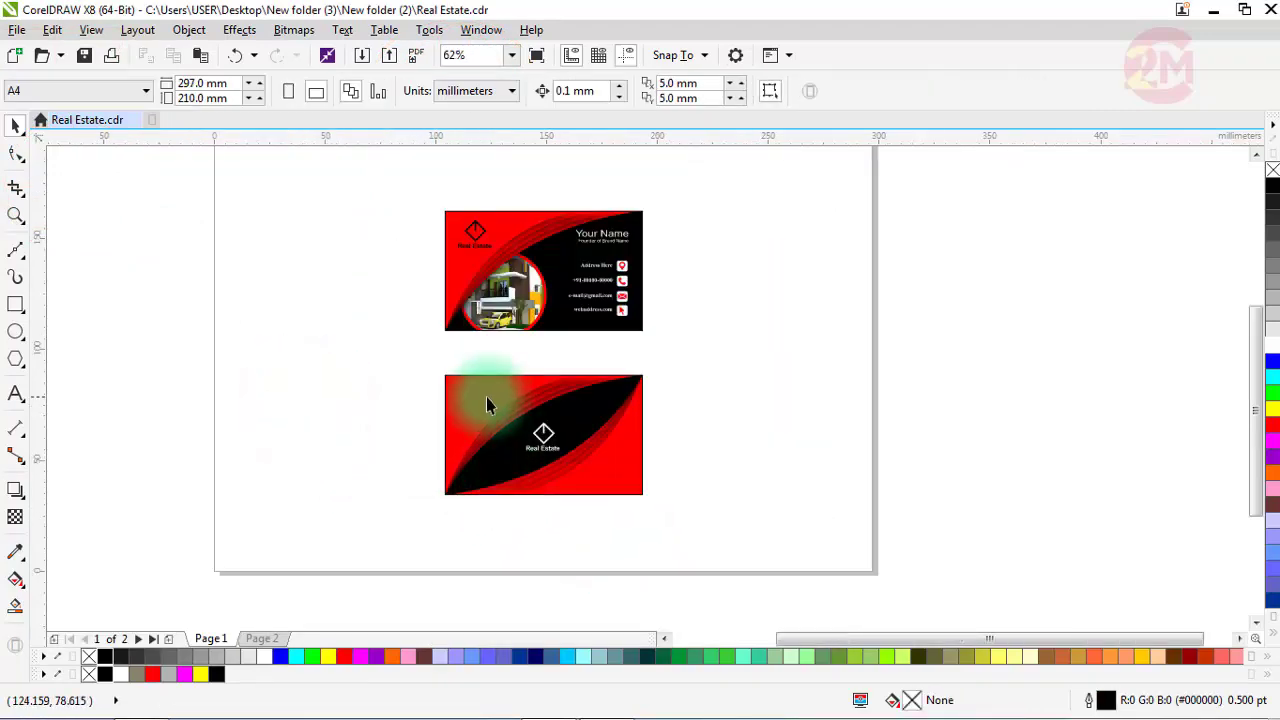
left_click_drag(420, 347, 686, 523)
left_click(543, 425)
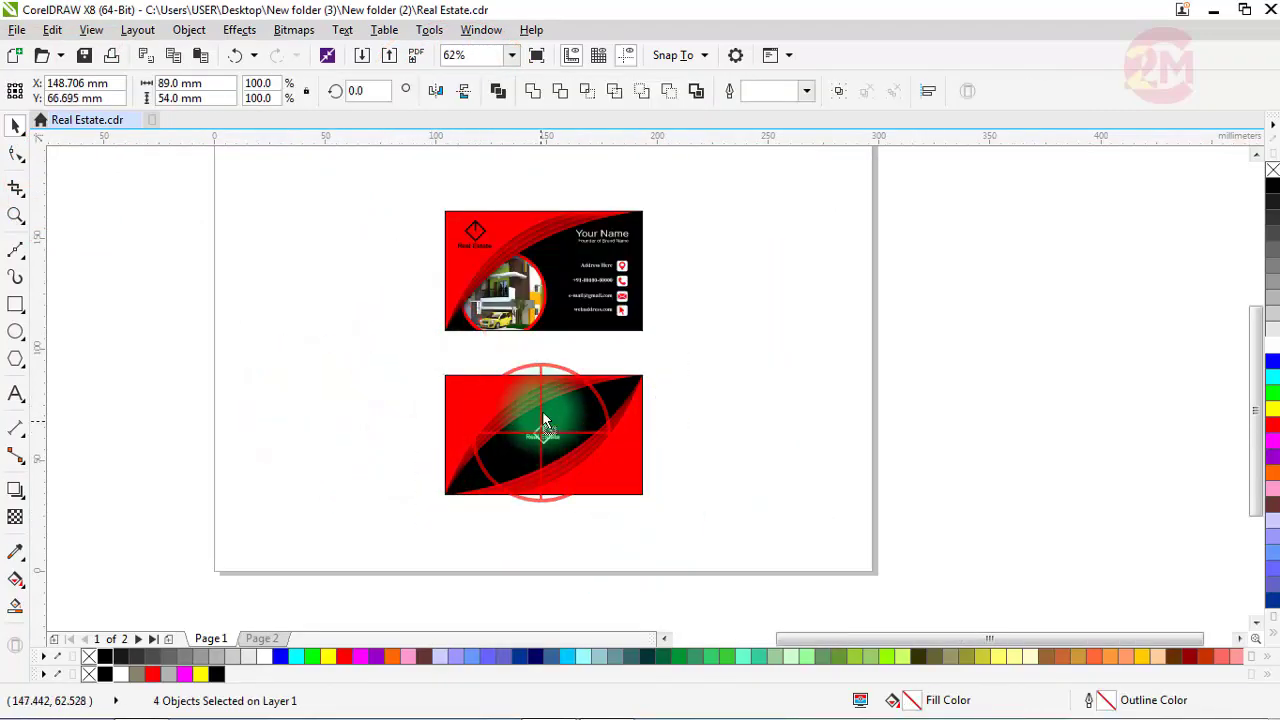
left_click_drag(543, 425, 543, 396)
left_click(378, 375)
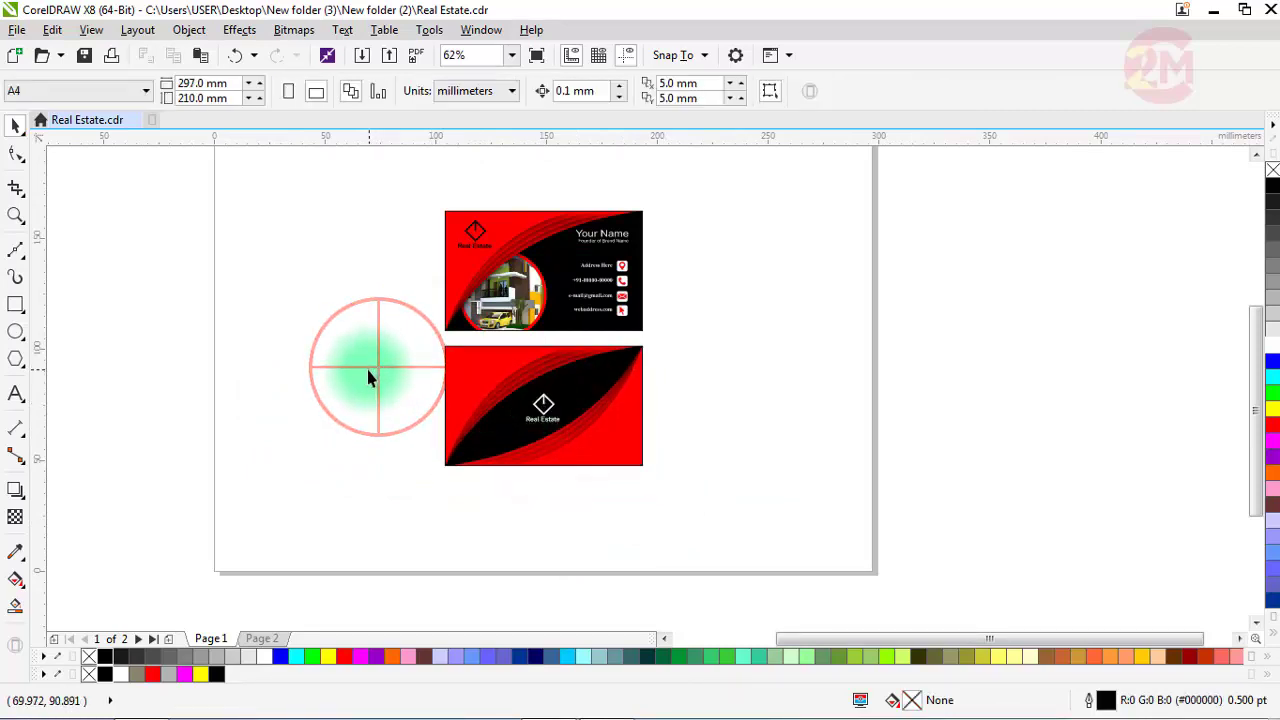
- Fit both finished cards in the view and show them in full-screen preview
left_click(512, 57)
left_click(512, 76)
left_click(536, 57)
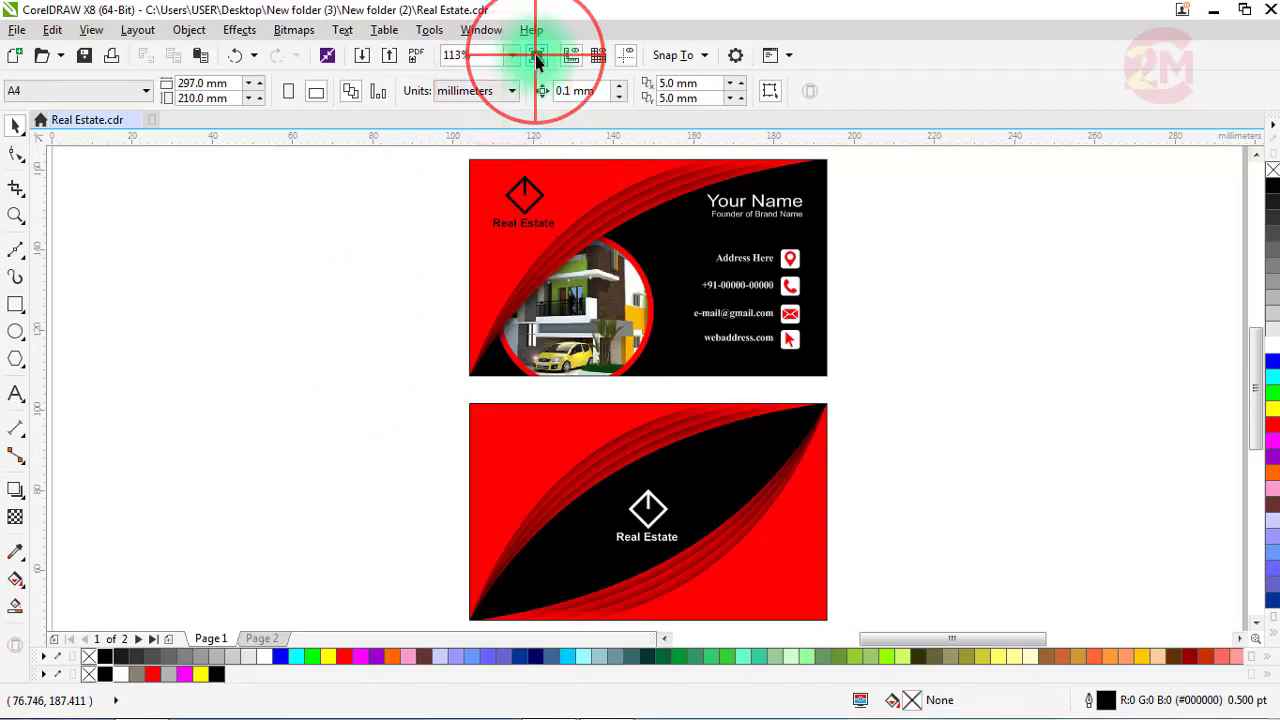